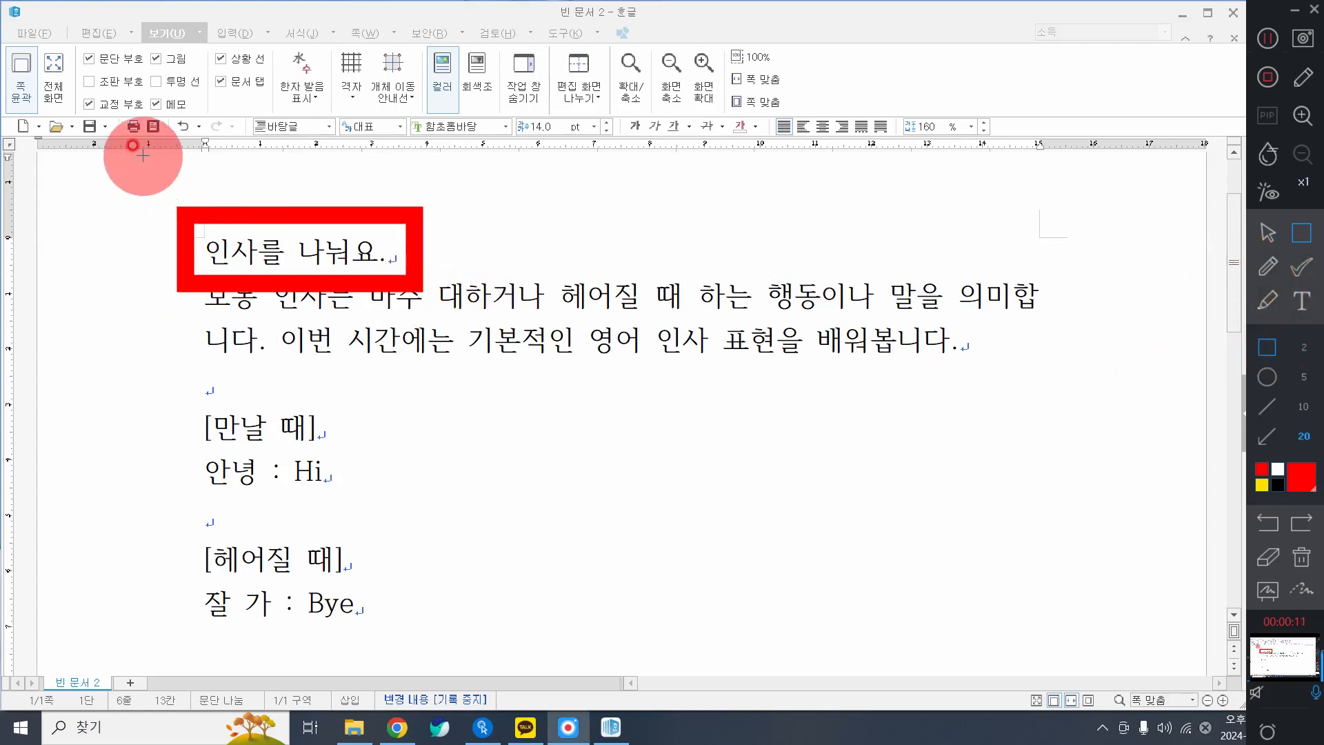
Handwrite "1 day" in red above the title with the annotation pen, and clear all the annotations.
left_click(1268, 267)
left_click_drag(147, 145, 176, 211)
mouse_move(221, 130)
left_mouse_down()
mouse_move(227, 165)
mouse_move(338, 166)
mouse_move(386, 104)
mouse_move(360, 174)
left_mouse_up()
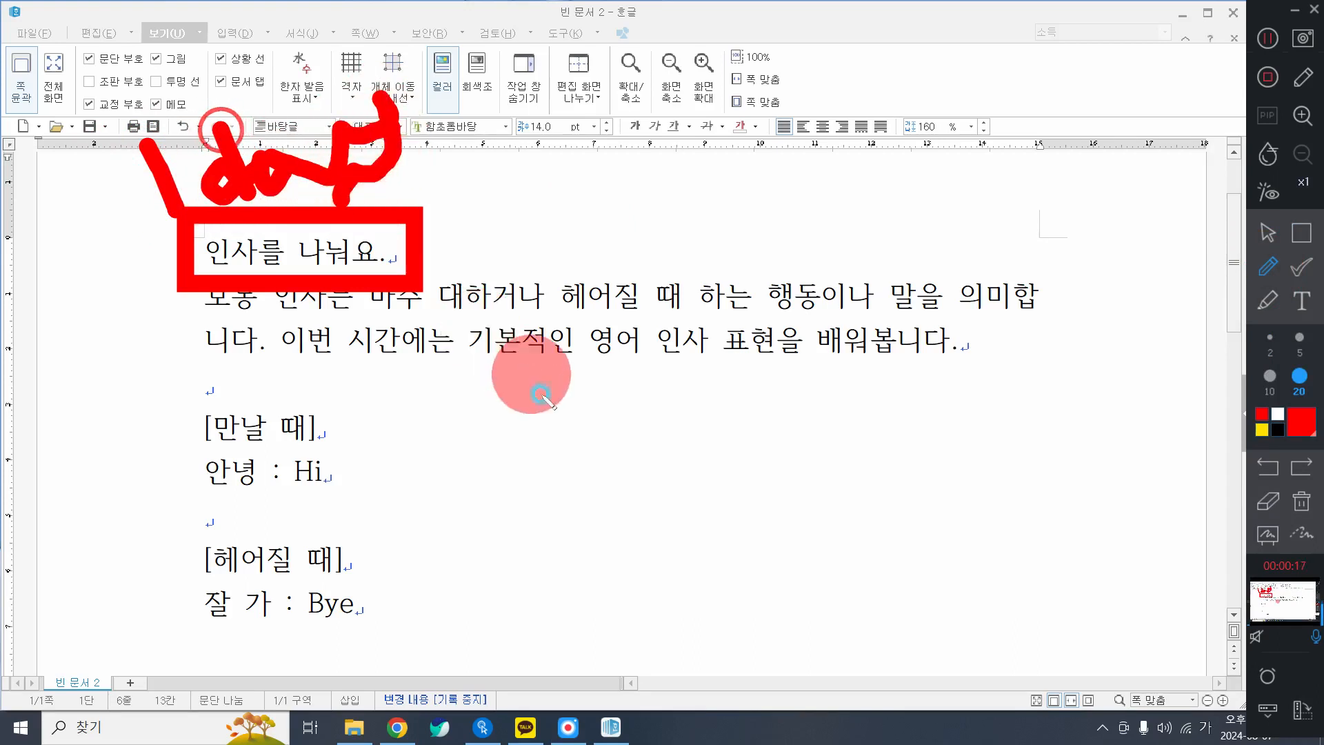
left_click(1302, 501)
left_click(1268, 233)
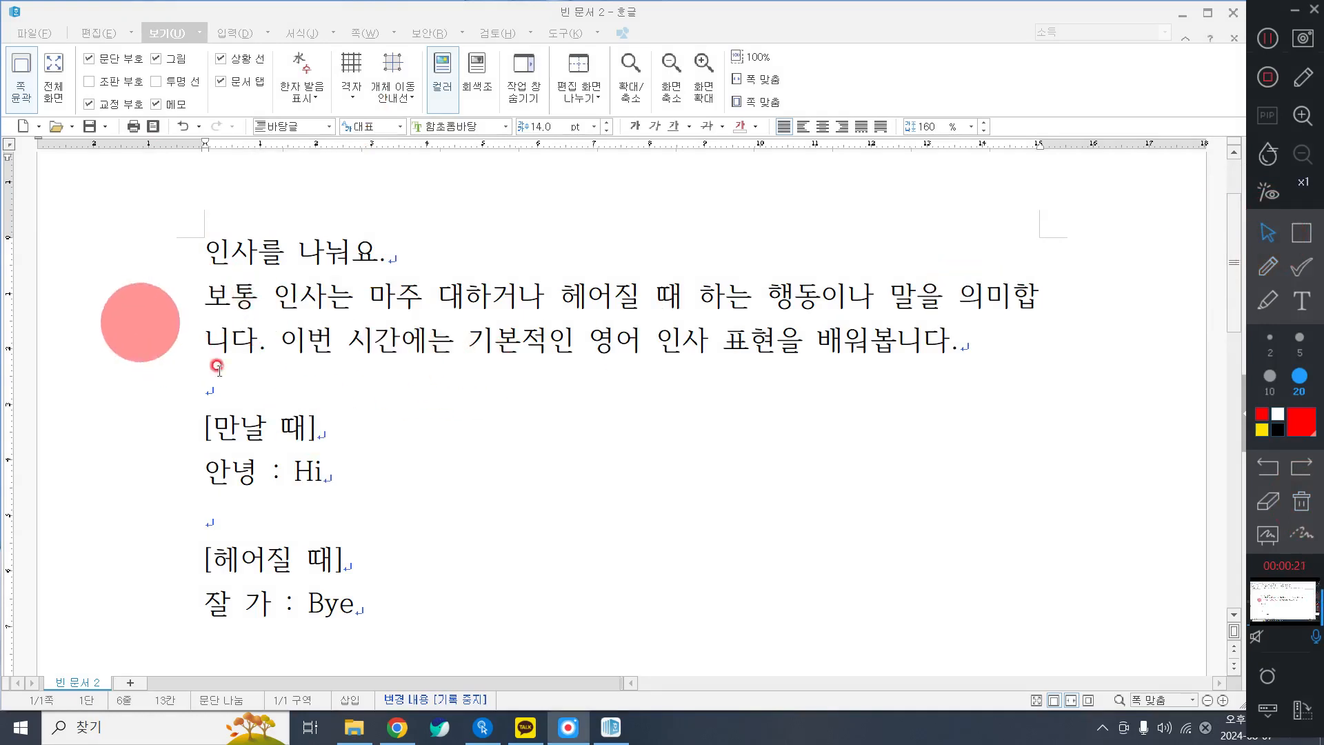
Insert "1 day " in front of the title "인사를 나눠요." and place the cursor at the end of that line.
left_click(382, 624)
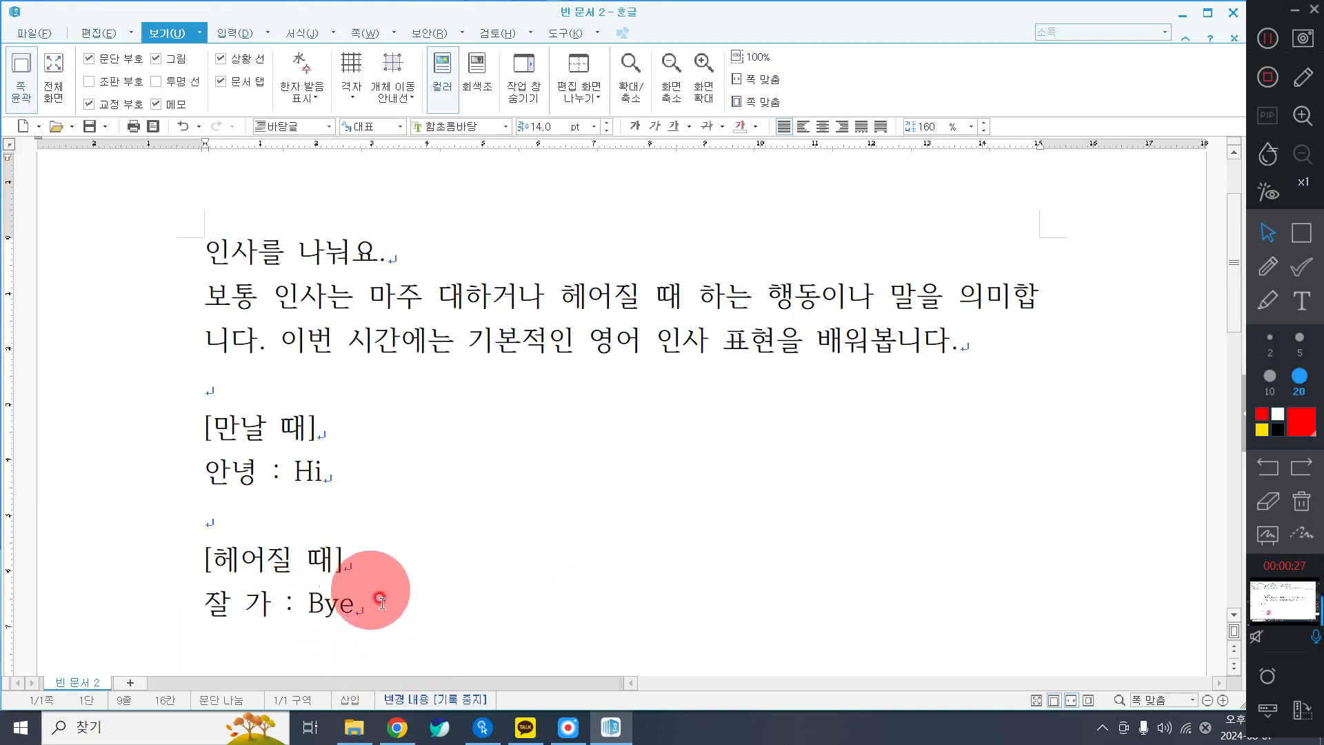
left_click(204, 250)
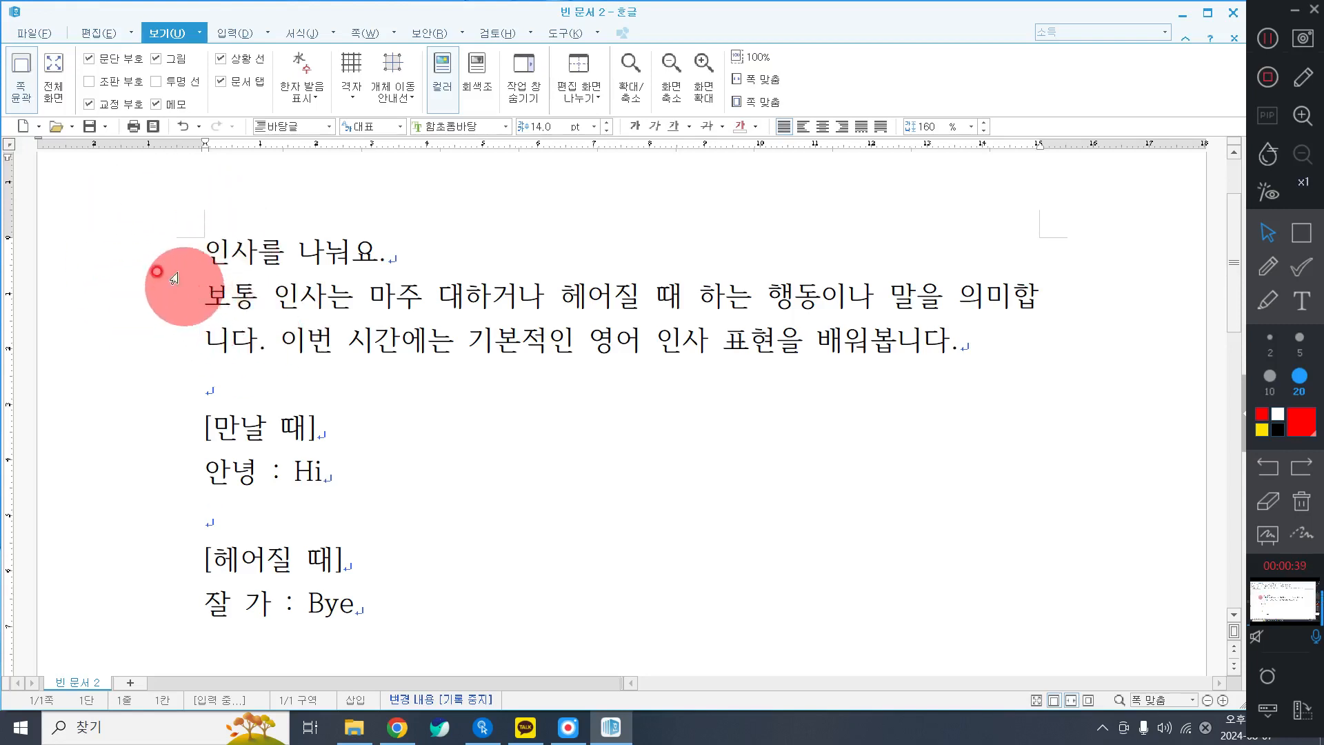
type("1 day")
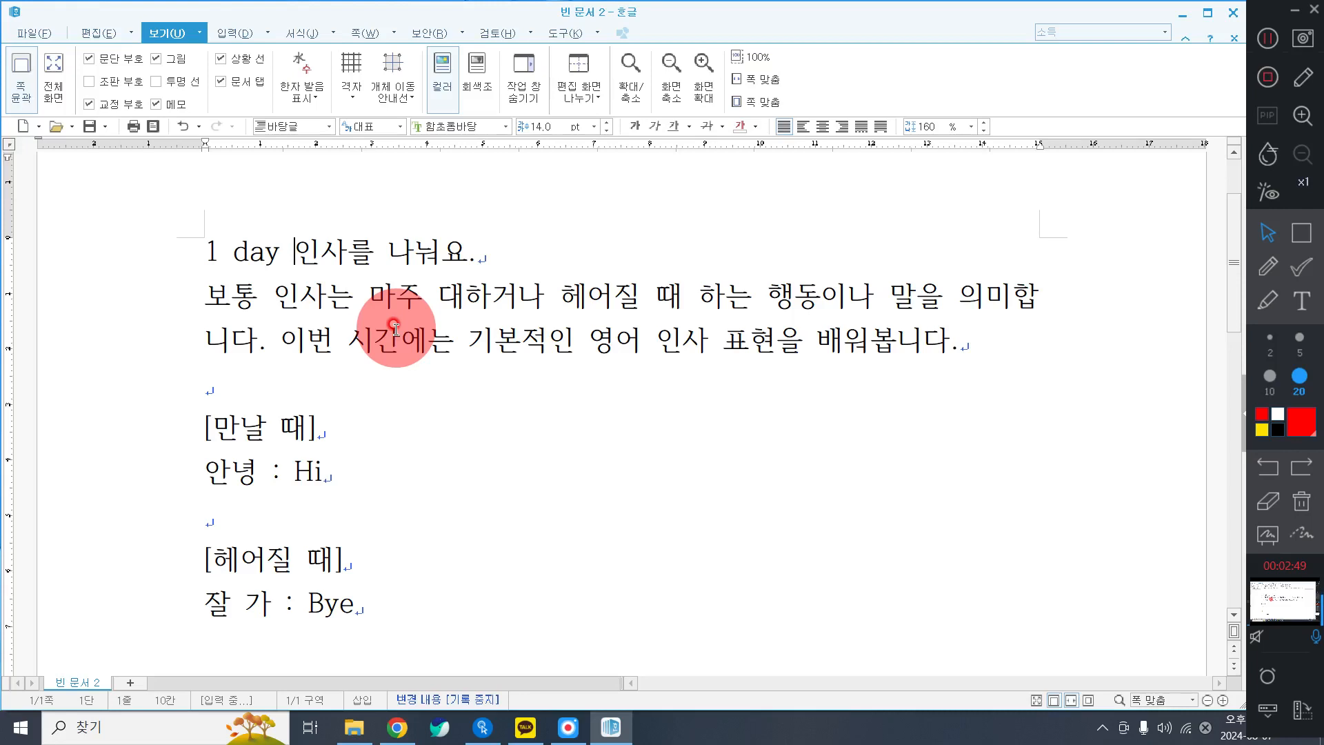
left_click(498, 248)
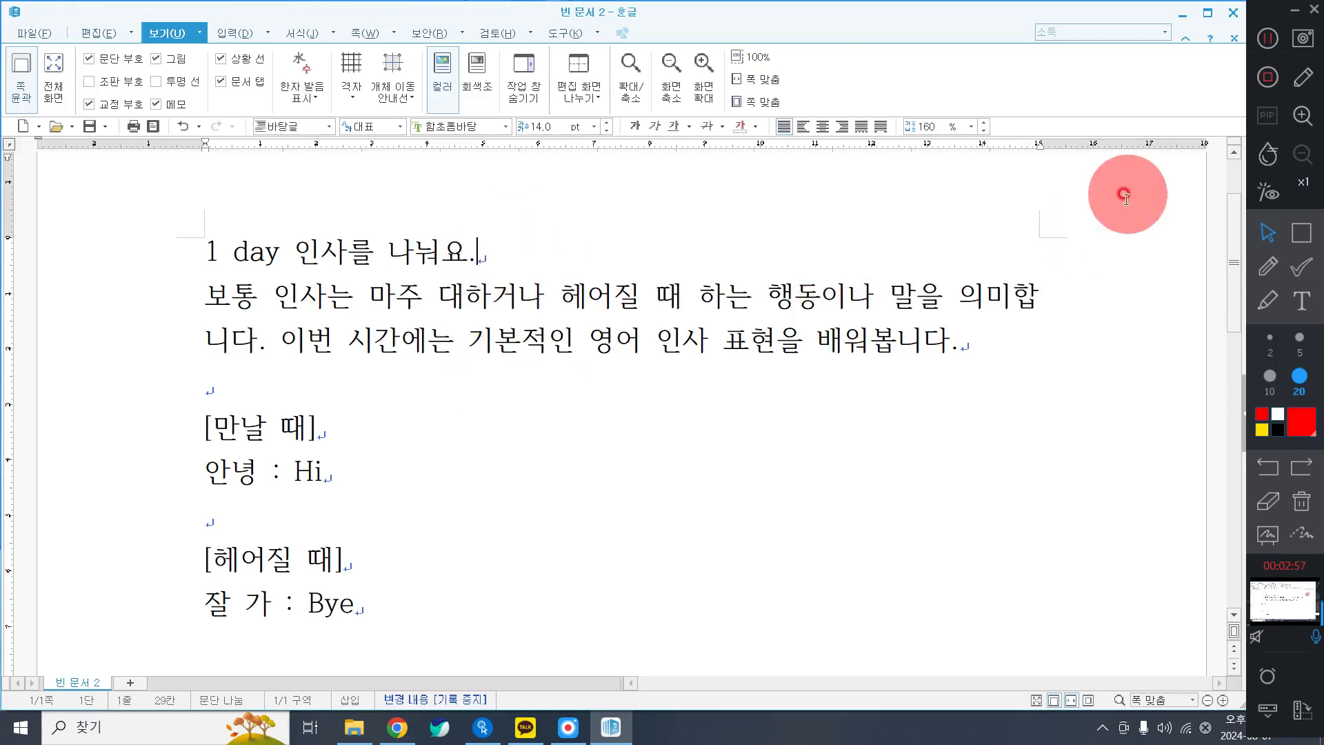
Mark the gaps above and below the introductory paragraph with red pen strokes beside its left edge.
left_click(1274, 277)
mouse_move(198, 266)
left_mouse_down()
mouse_move(207, 257)
mouse_move(206, 298)
left_mouse_up()
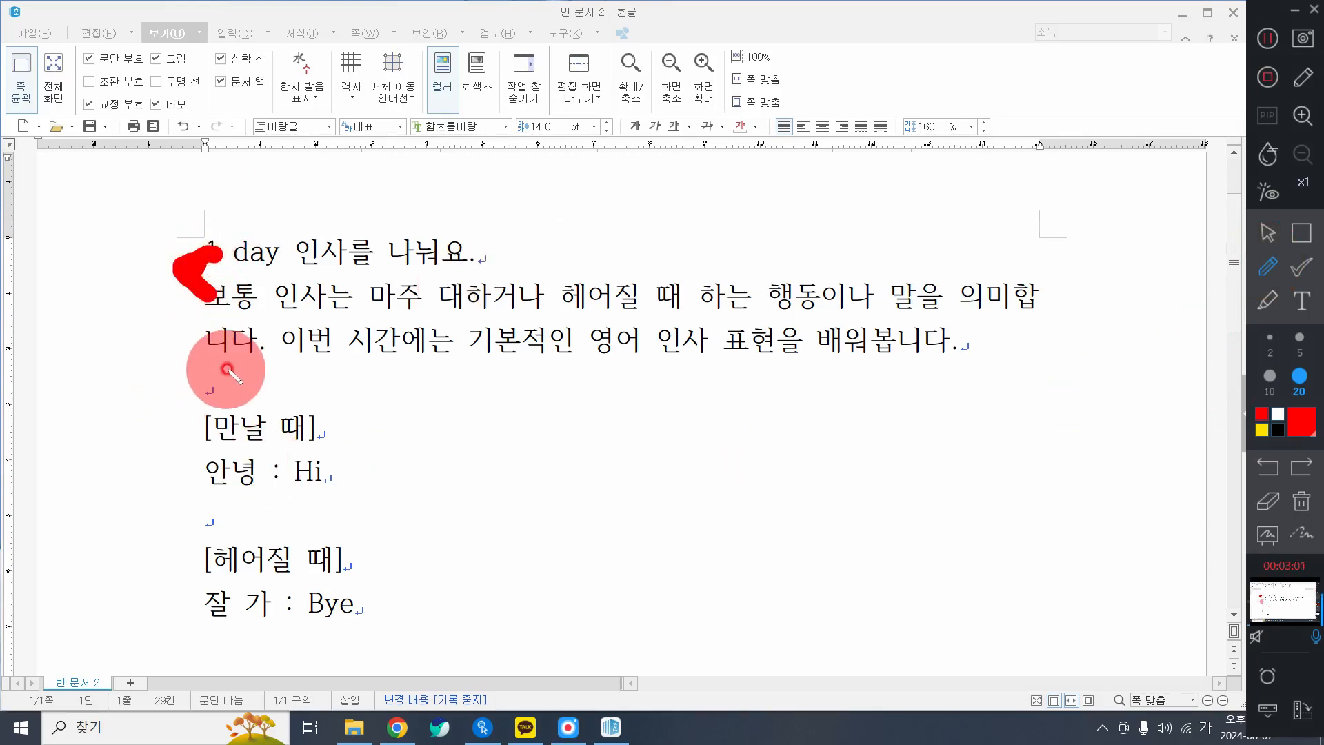
left_click_drag(224, 359, 214, 407)
left_click(1267, 233)
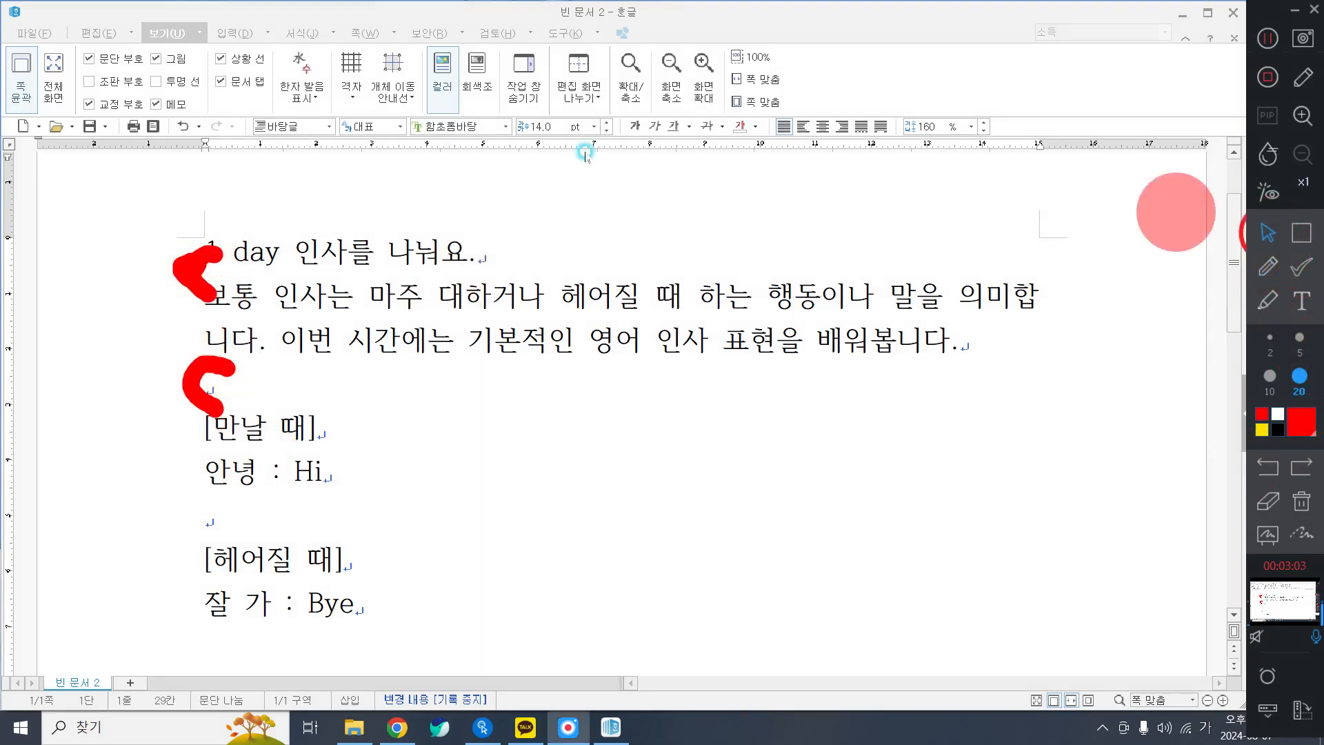
Insert an empty line between the title and the introductory paragraph, and clear the red pen marks.
left_click(505, 238)
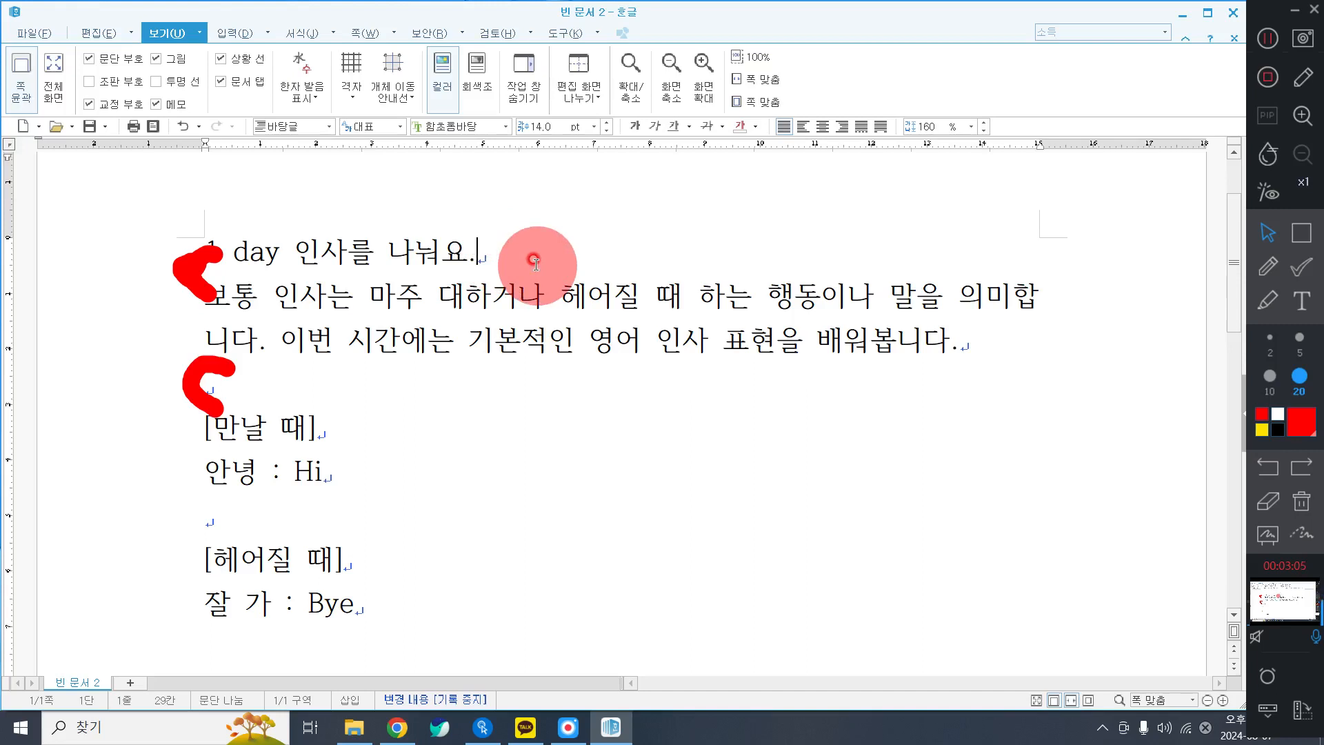
key("Return")
left_click(1301, 501)
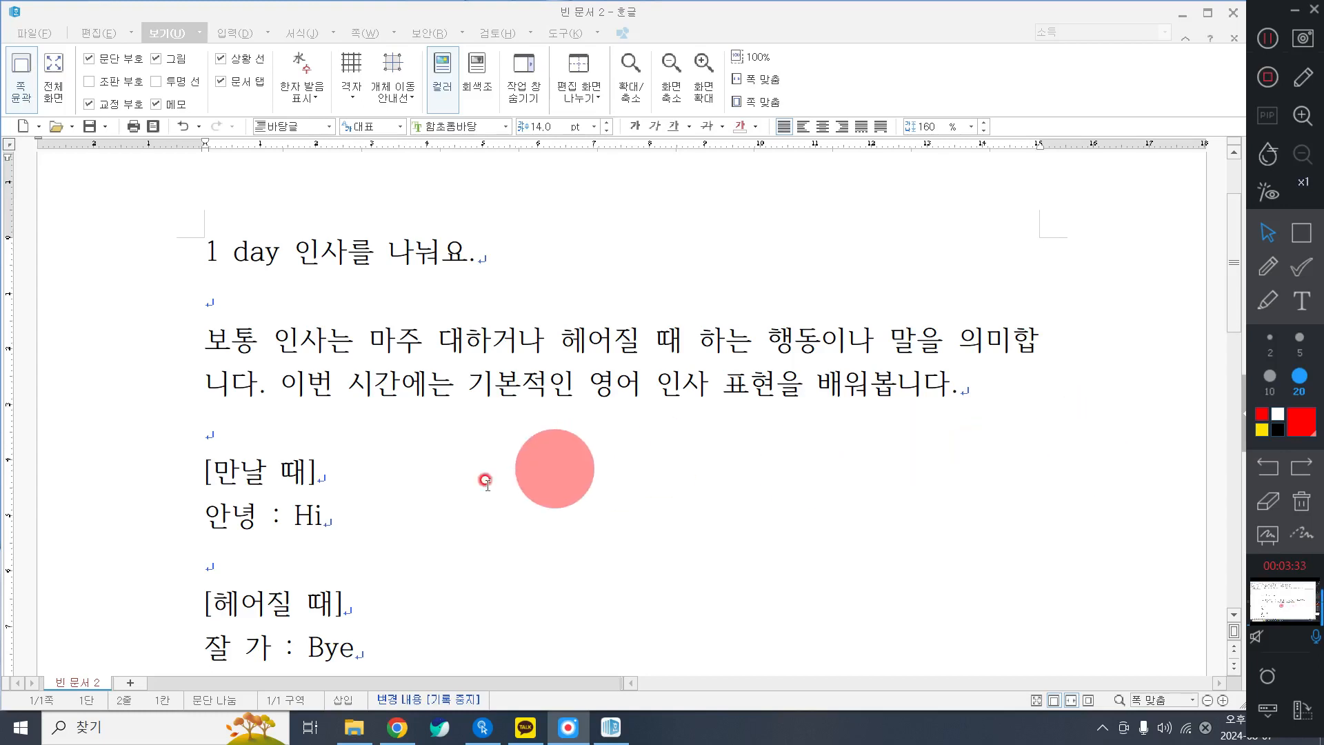
Circle both brackets of the "[만날 때]" heading in red, add a pen stroke above its start, and clear the marks.
scroll(302, 511, "down", 2)
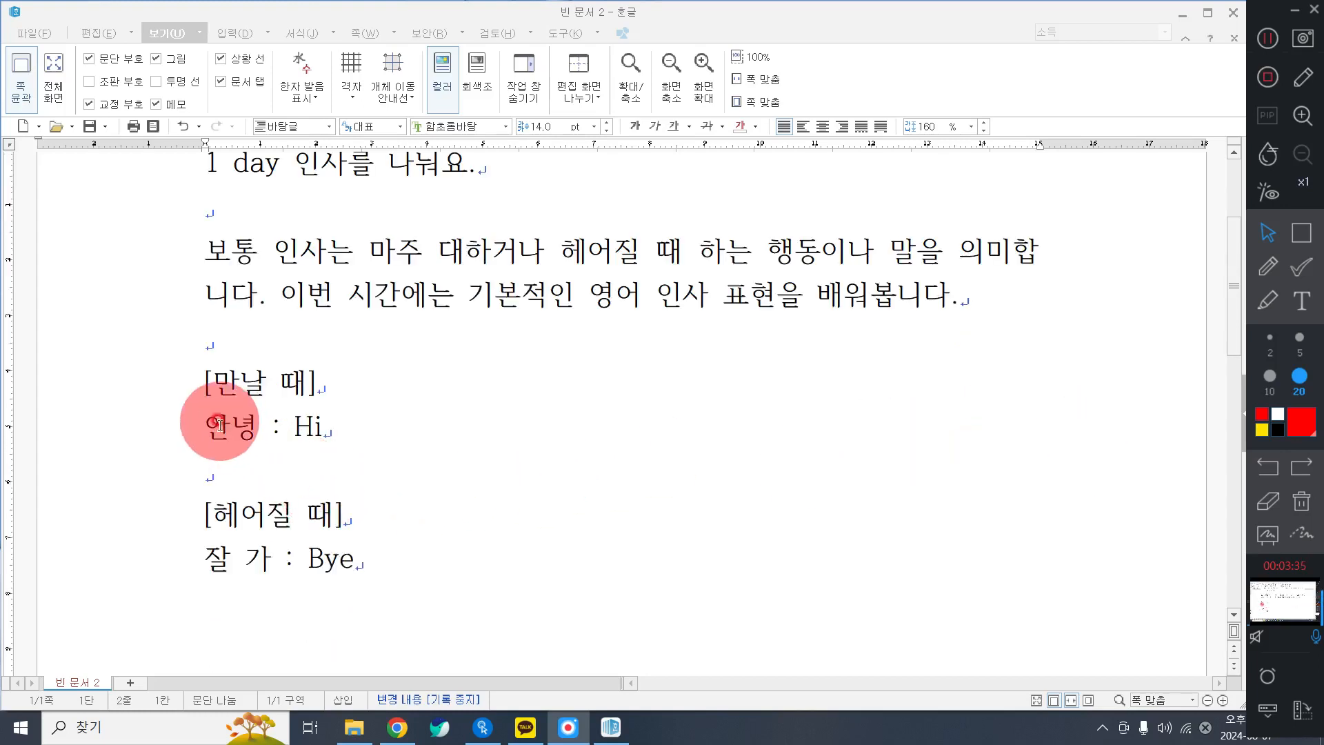
left_click(1264, 262)
mouse_move(207, 361)
left_mouse_down()
mouse_move(200, 386)
mouse_move(219, 360)
left_mouse_up()
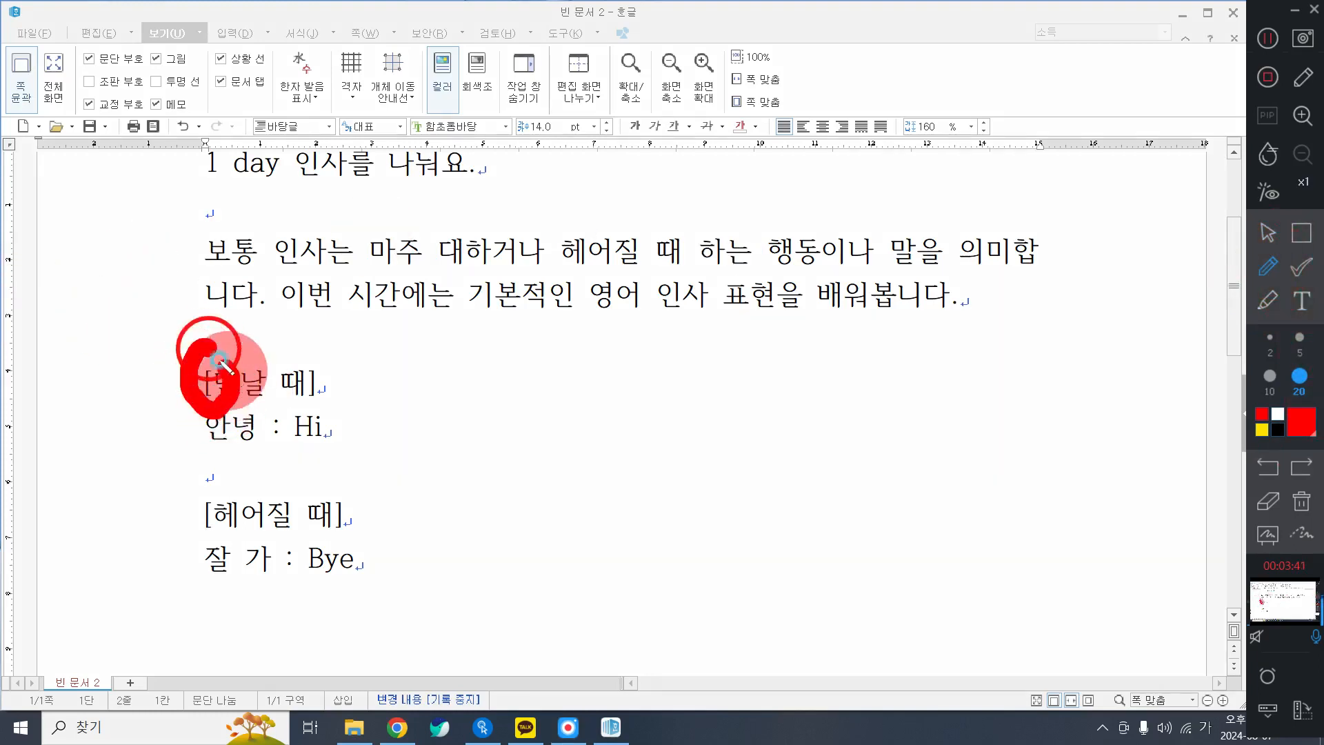
mouse_move(306, 340)
left_mouse_down()
mouse_move(324, 383)
mouse_move(307, 345)
left_mouse_up()
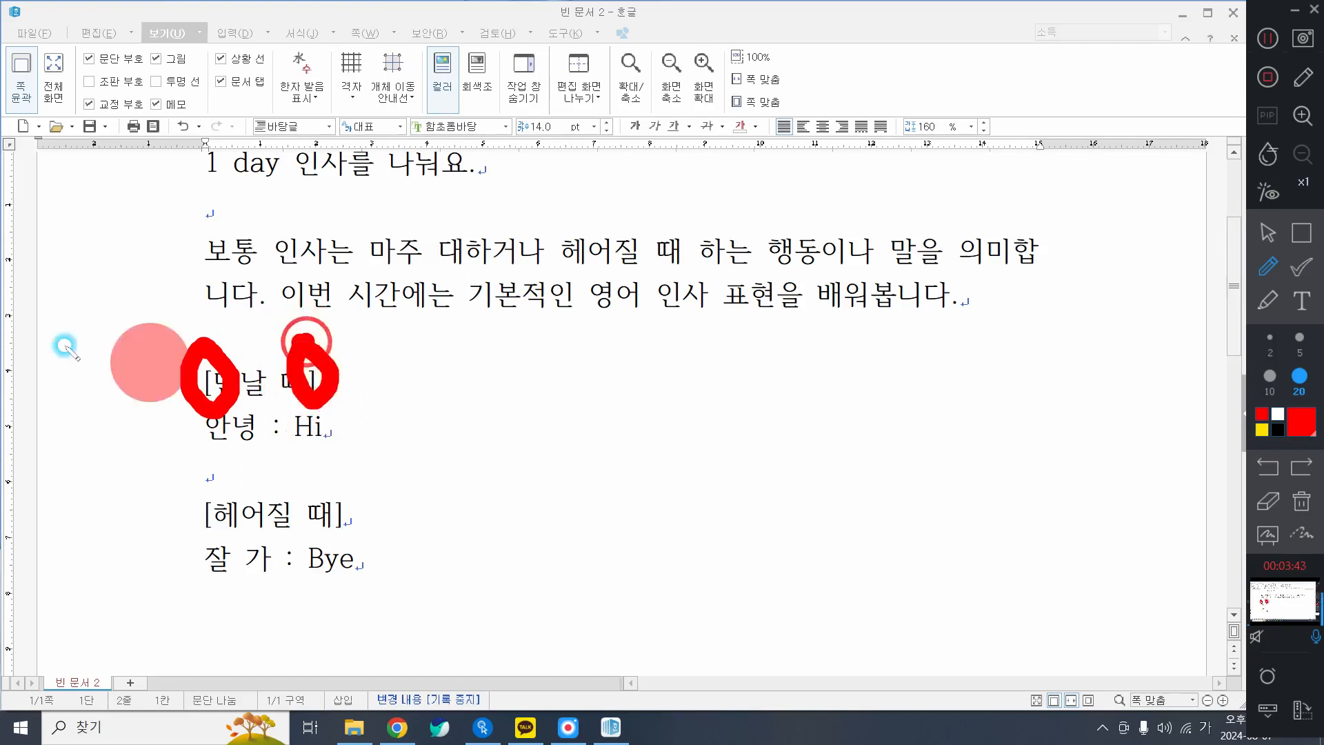
left_click_drag(105, 338, 151, 357)
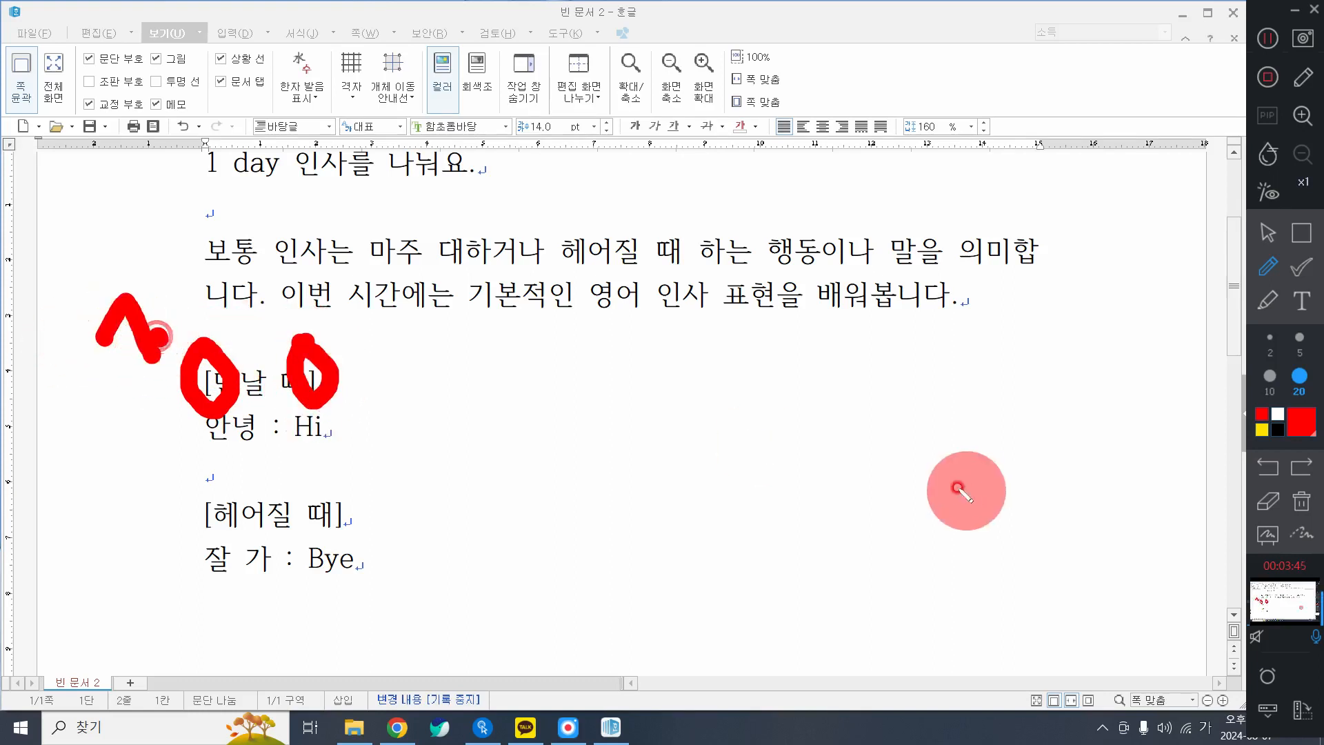
left_click(1305, 501)
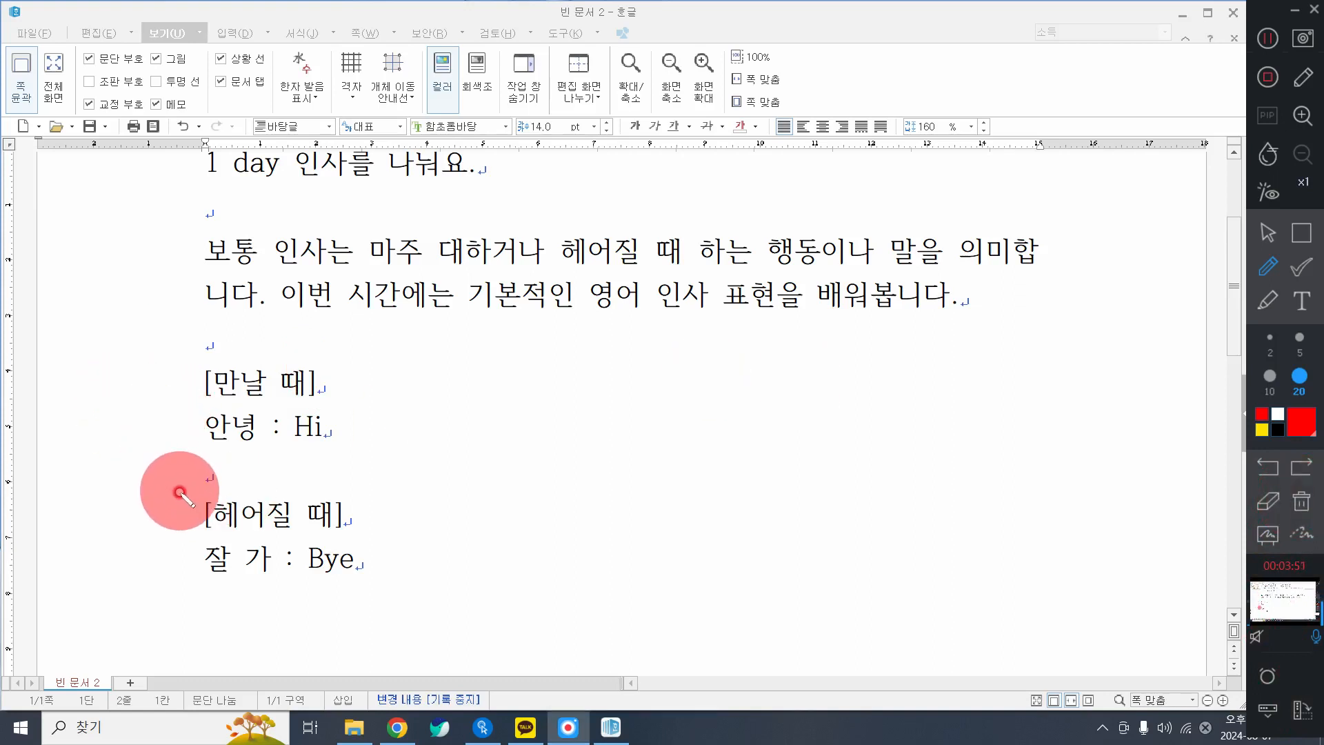
mouse_move(181, 351)
left_mouse_down()
mouse_move(238, 396)
mouse_move(203, 373)
left_mouse_up()
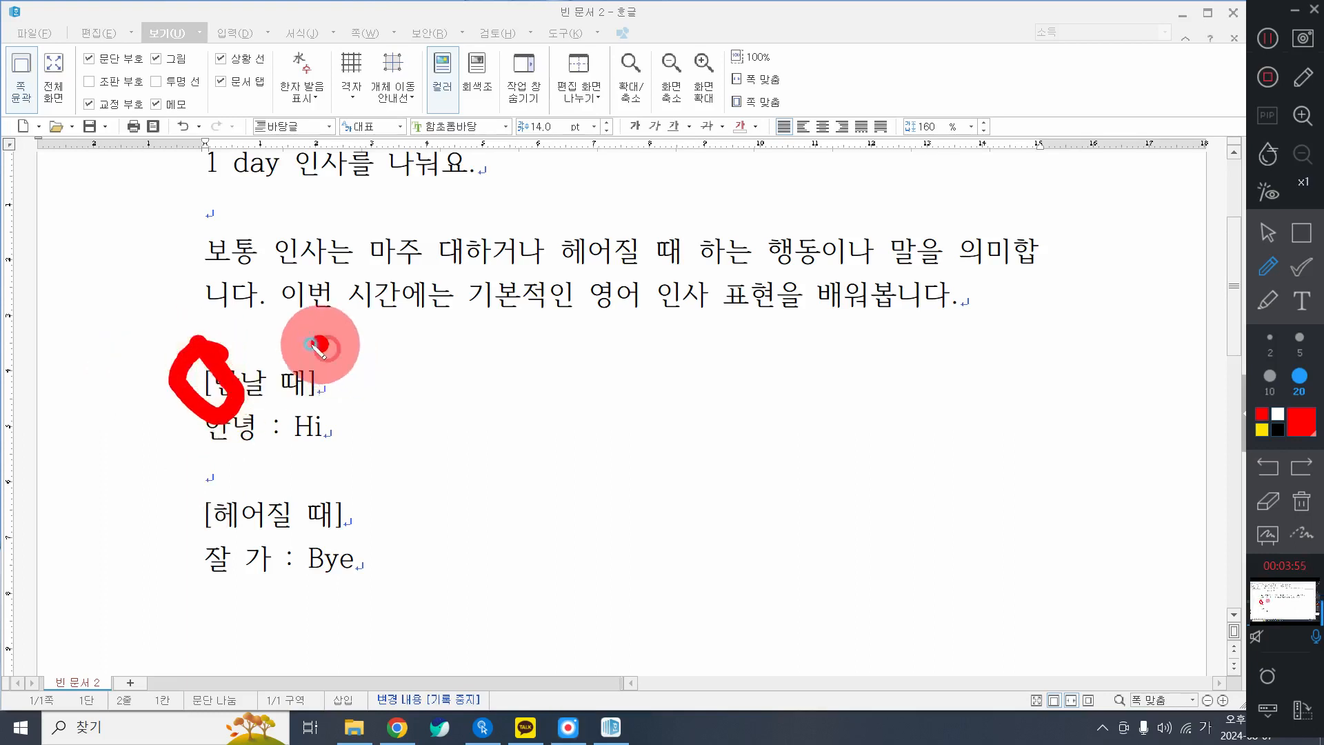
mouse_move(325, 345)
left_mouse_down()
mouse_move(331, 403)
mouse_move(327, 383)
left_mouse_up()
mouse_move(158, 302)
left_mouse_down()
mouse_move(177, 281)
mouse_move(210, 324)
left_mouse_up()
left_click(1302, 510)
Place the text cursor directly before the opening bracket of the "[만날 때]" heading.
left_click(1260, 285)
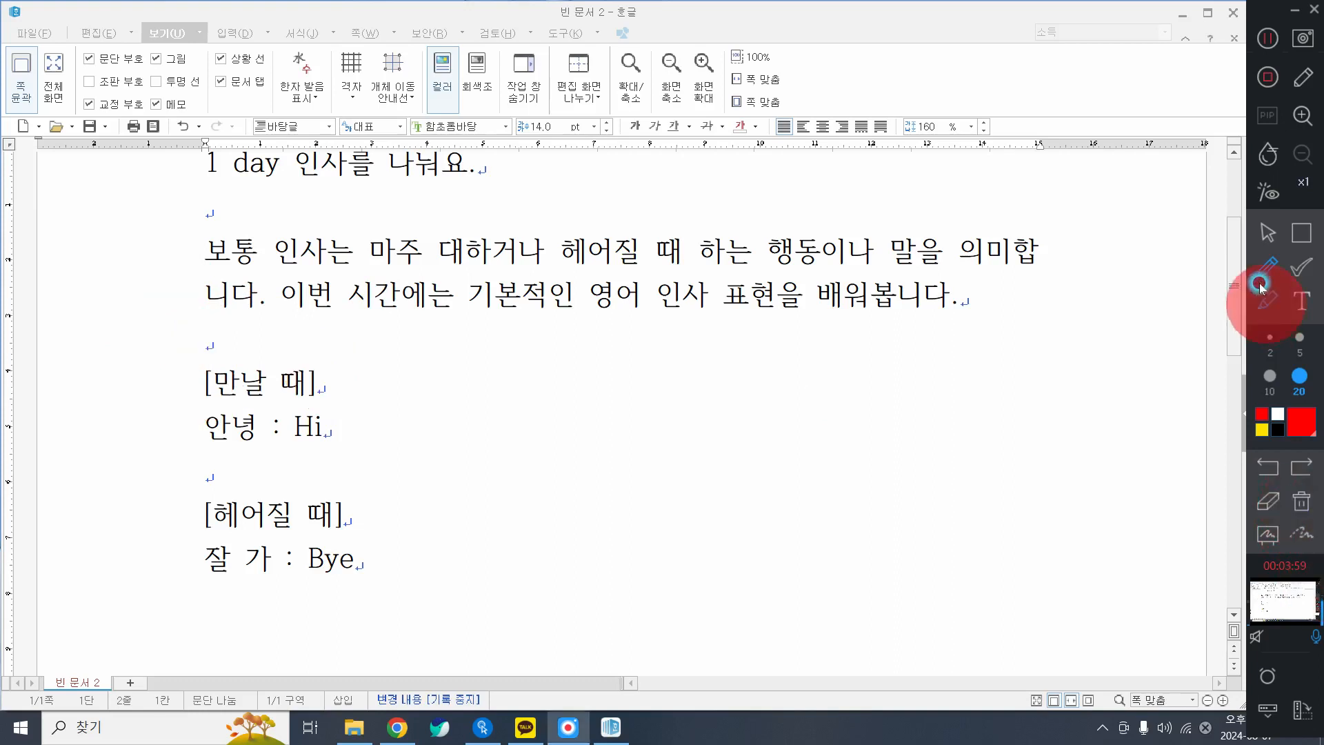
left_click(981, 311)
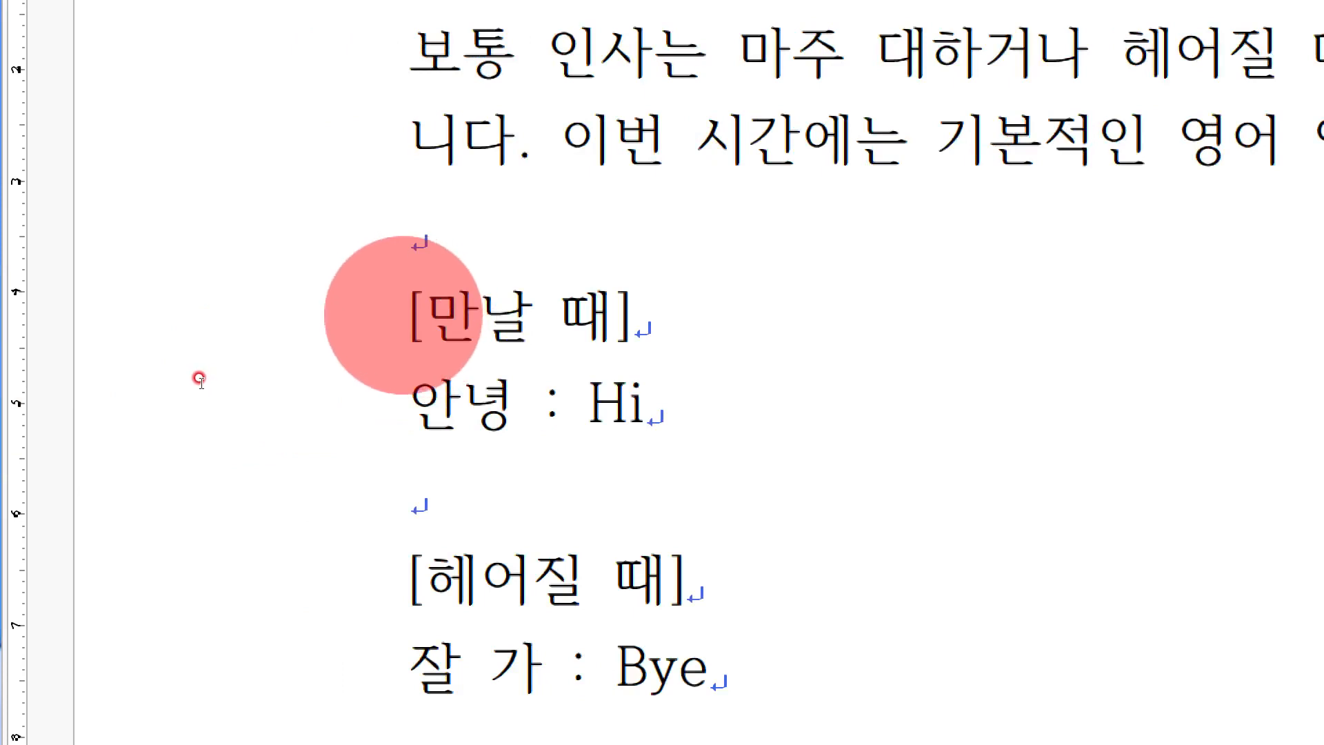
left_click(404, 315)
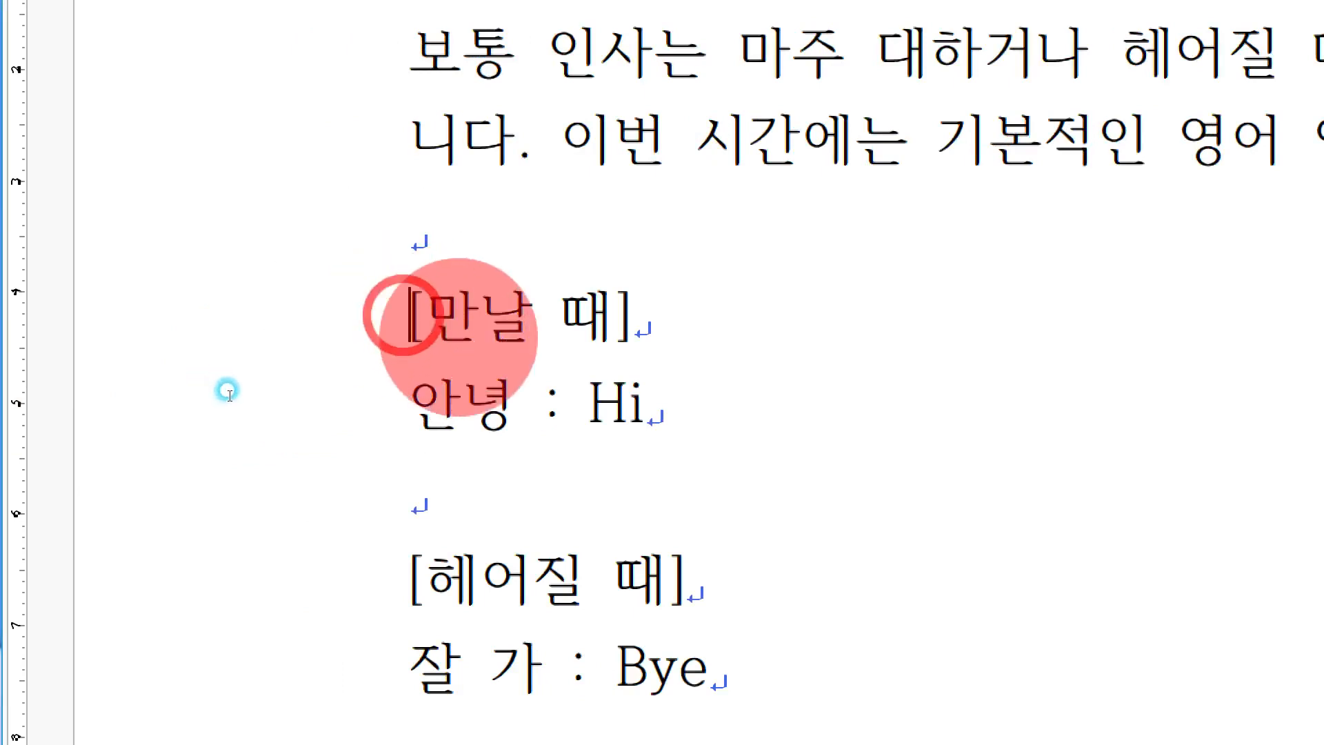
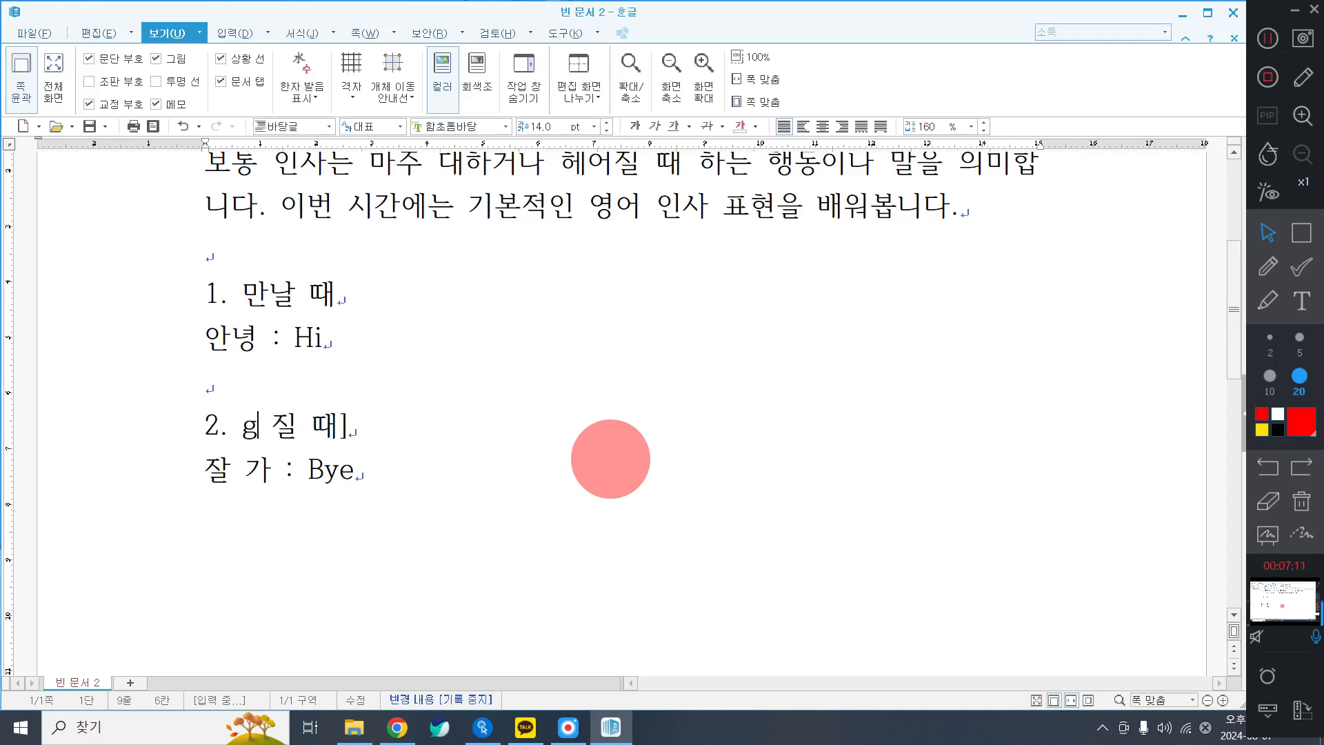
Restore the second heading to "2. 어질 때]" by undoing its mistyped and deleted characters.
key("BackSpace")
key("BackSpace")
key("BackSpace")
key("BackSpace")
key("BackSpace")
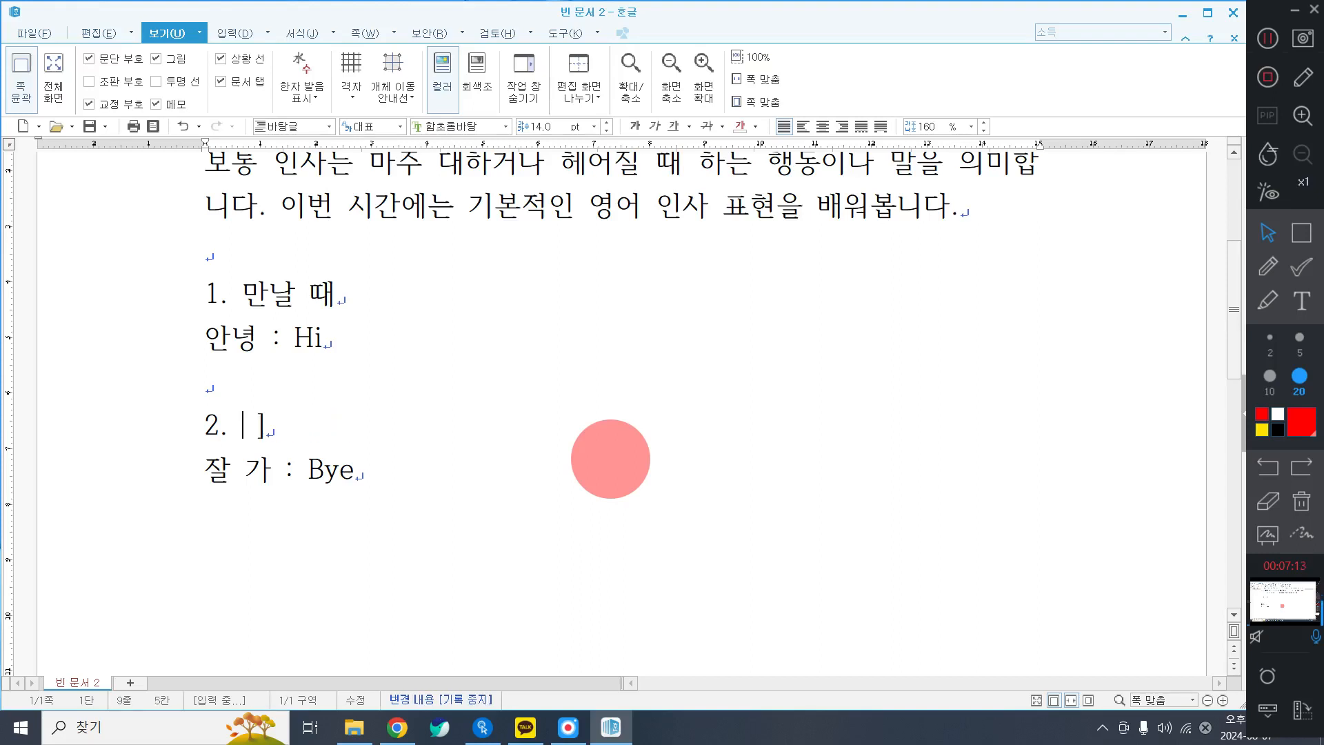
key("ctrl+z")
key("ctrl+z")
key("ctrl+z")
key("ctrl+z")
key("ctrl+z")
key("ctrl+z")
key("ctrl+z")
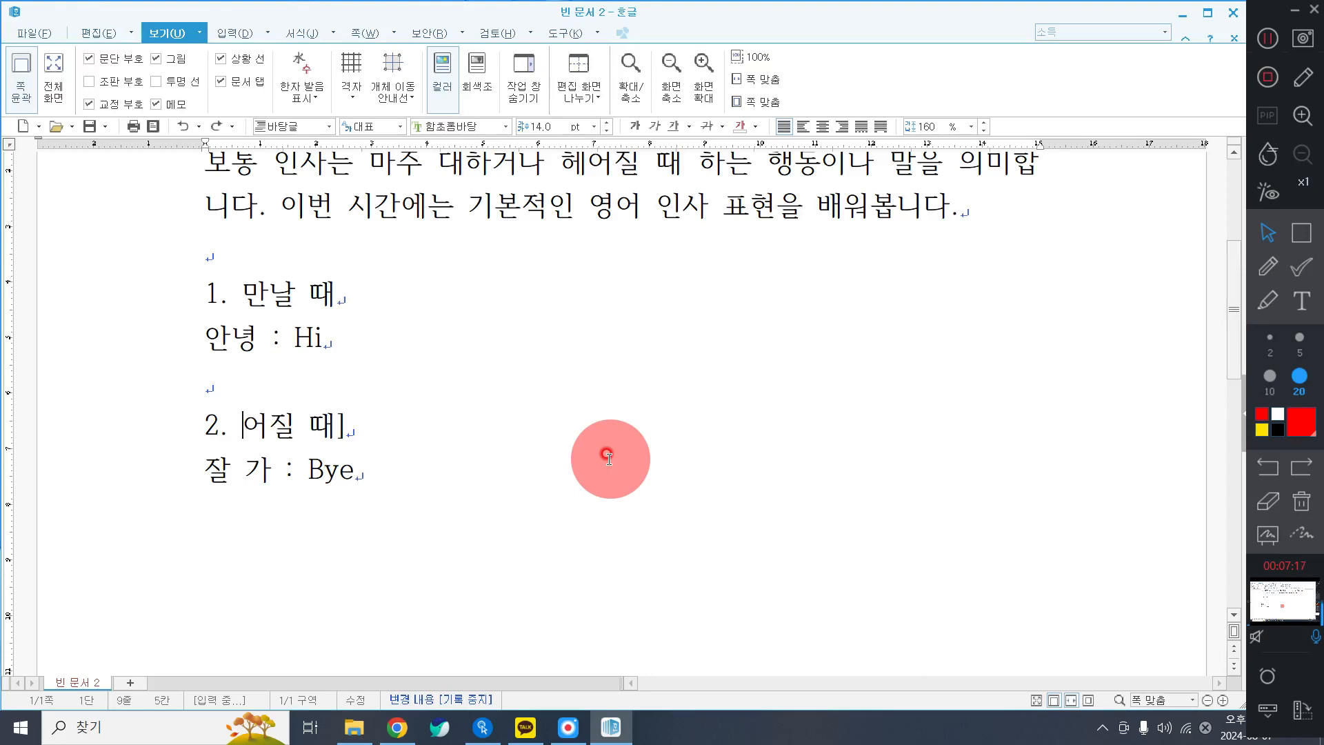
Overwrite the second heading so it reads "2. 헤어질 때", and switch the typing mode back to insert (삽입).
type("헤얼")
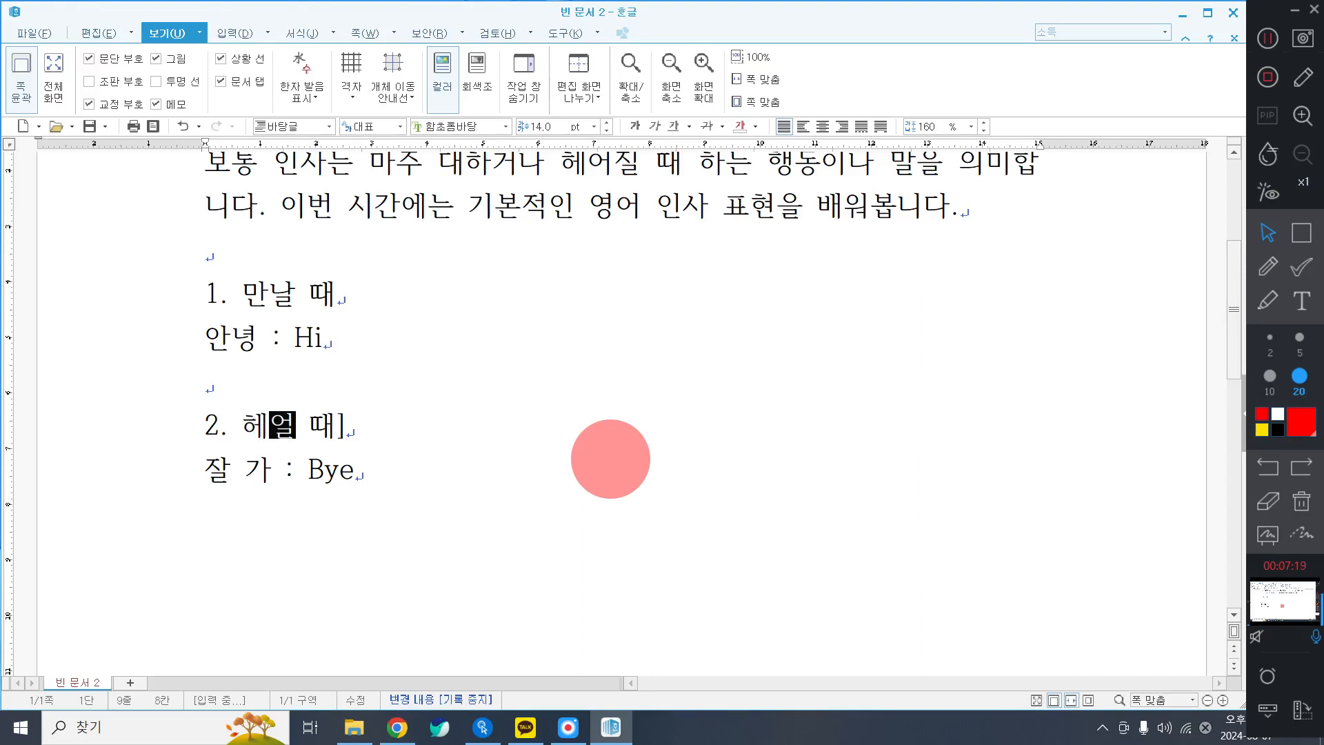
key("BackSpace")
type("질 때")
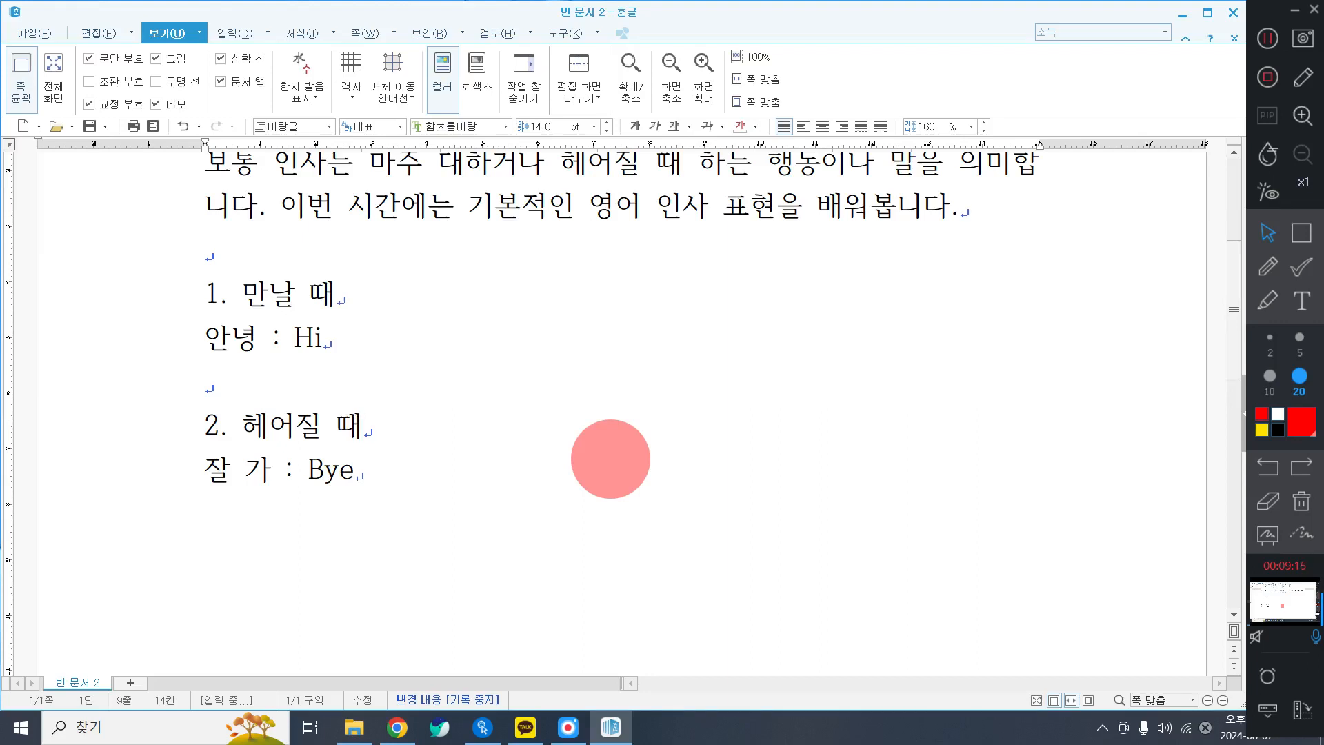
left_click(371, 702)
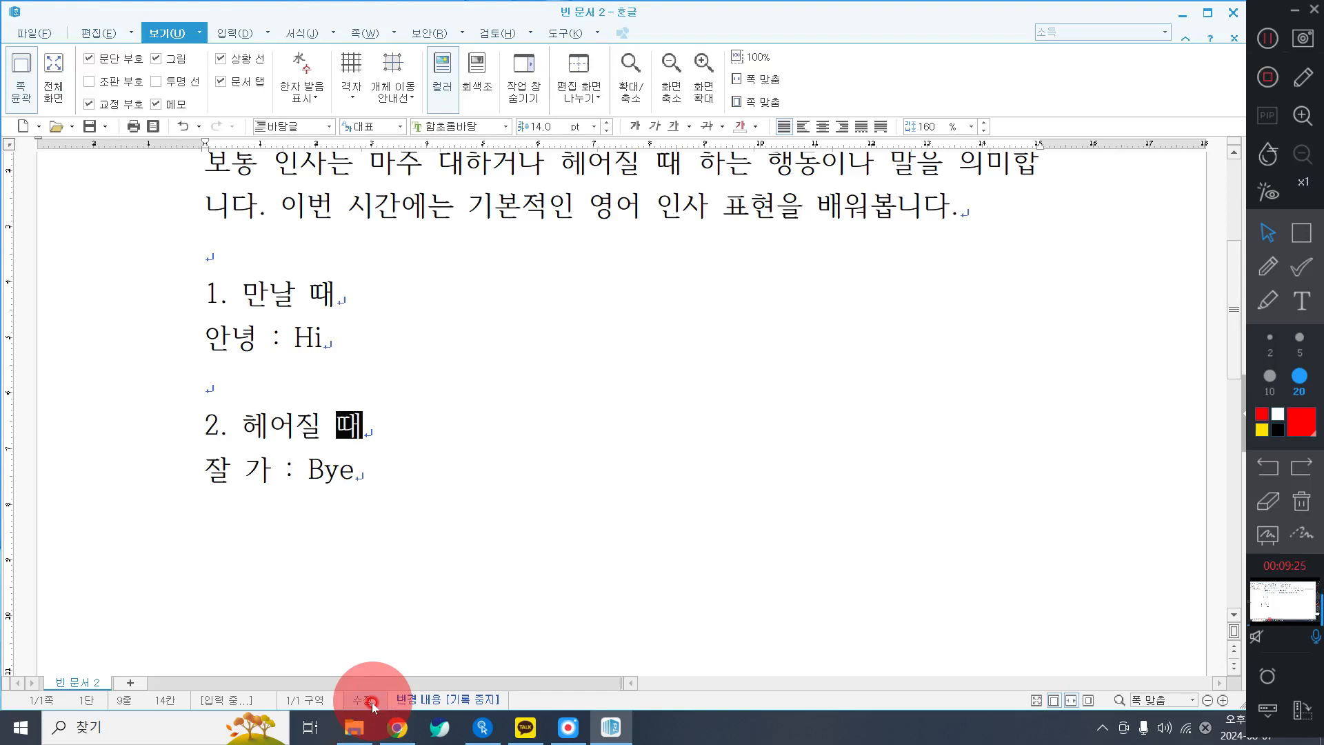
left_click(372, 702)
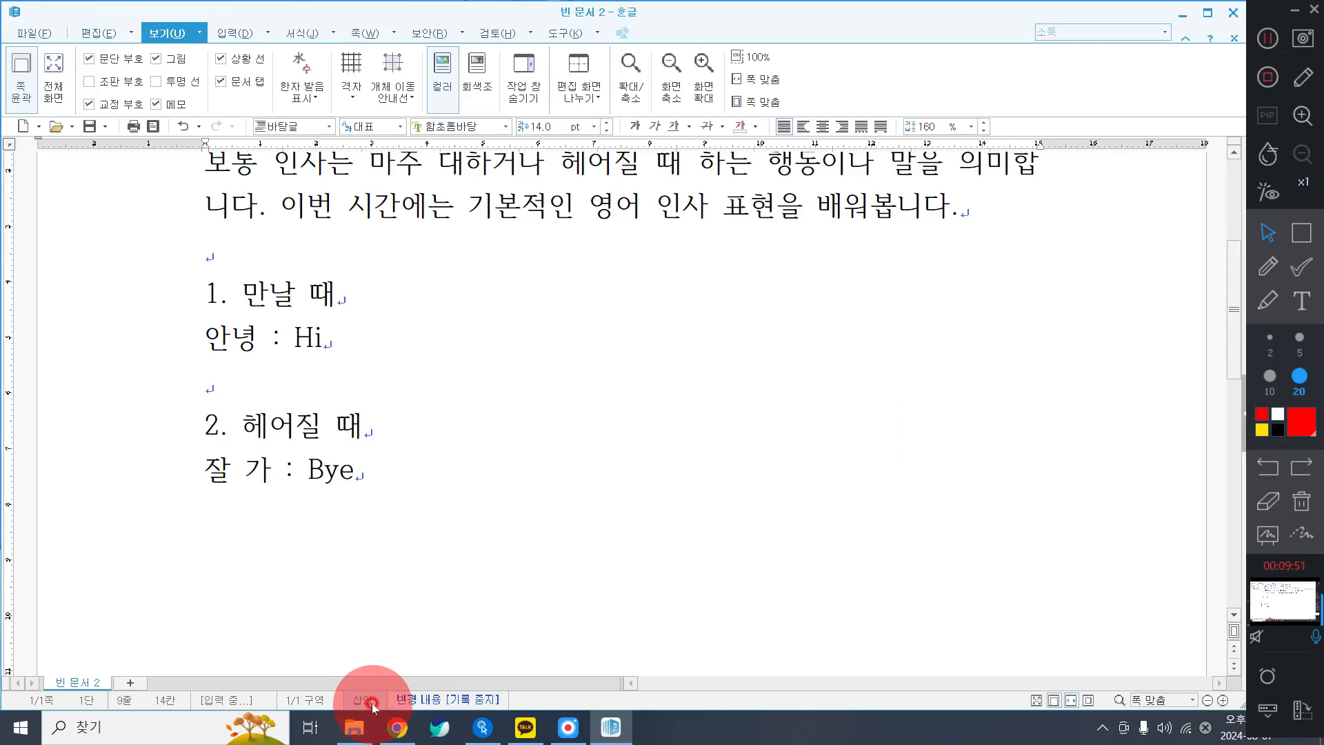
Add a red size 60 text annotation reading "저장위 치" beside the "1. 만날 때" heading.
left_click(1301, 301)
left_click(567, 270)
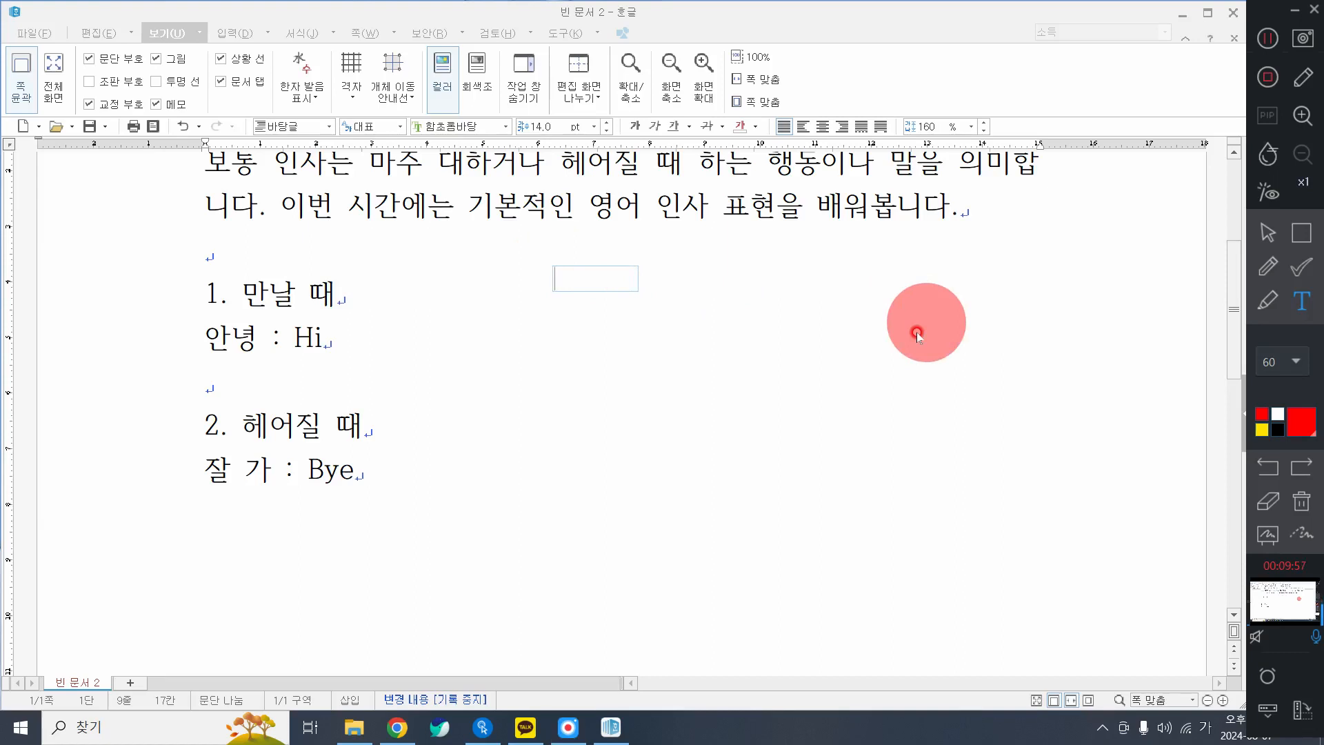
type("저장")
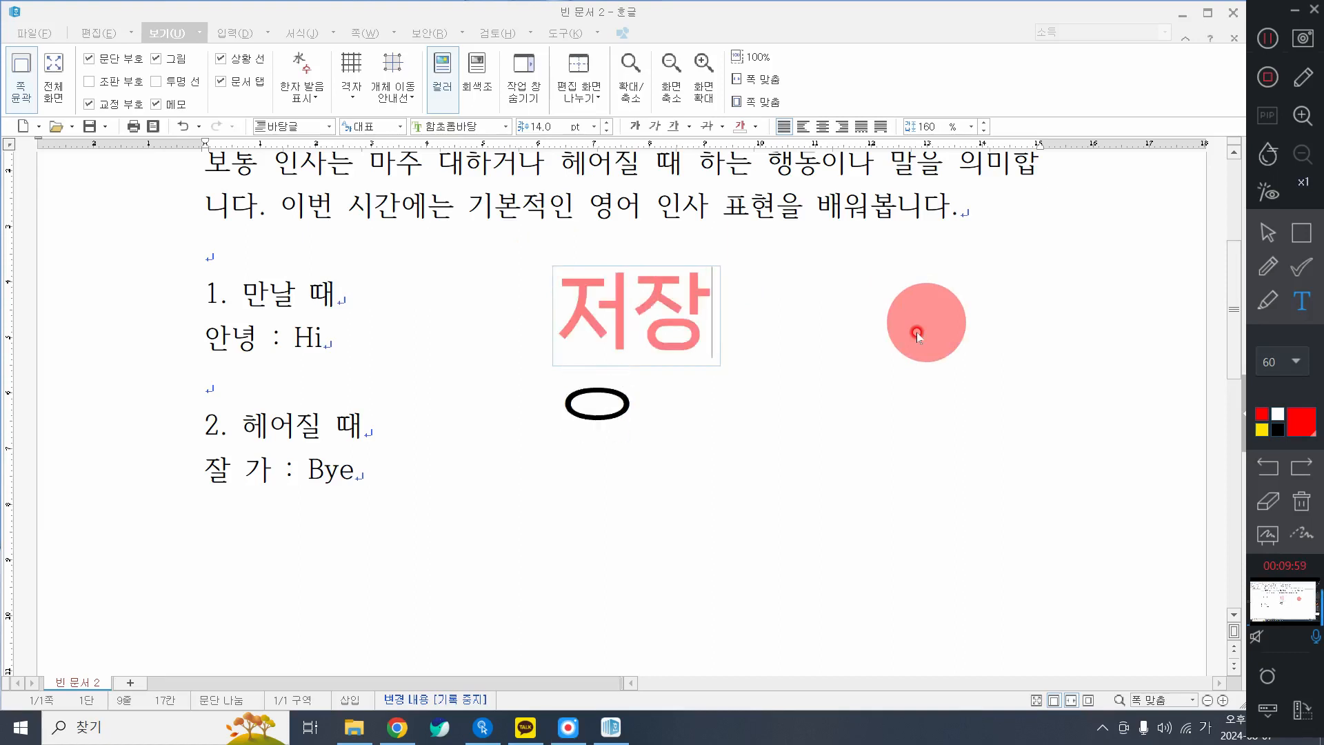
type("위취")
key("BackSpace")
key("BackSpace")
key("BackSpace")
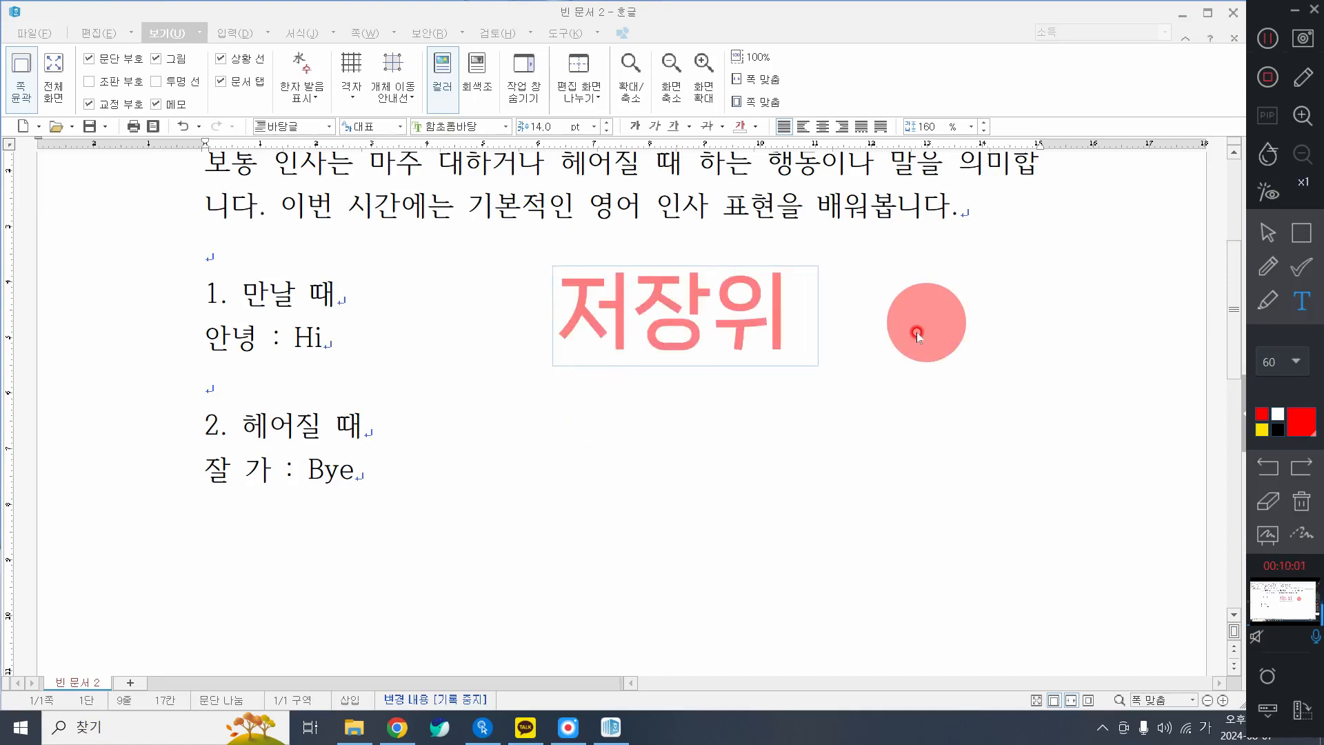
type("치")
key("Return")
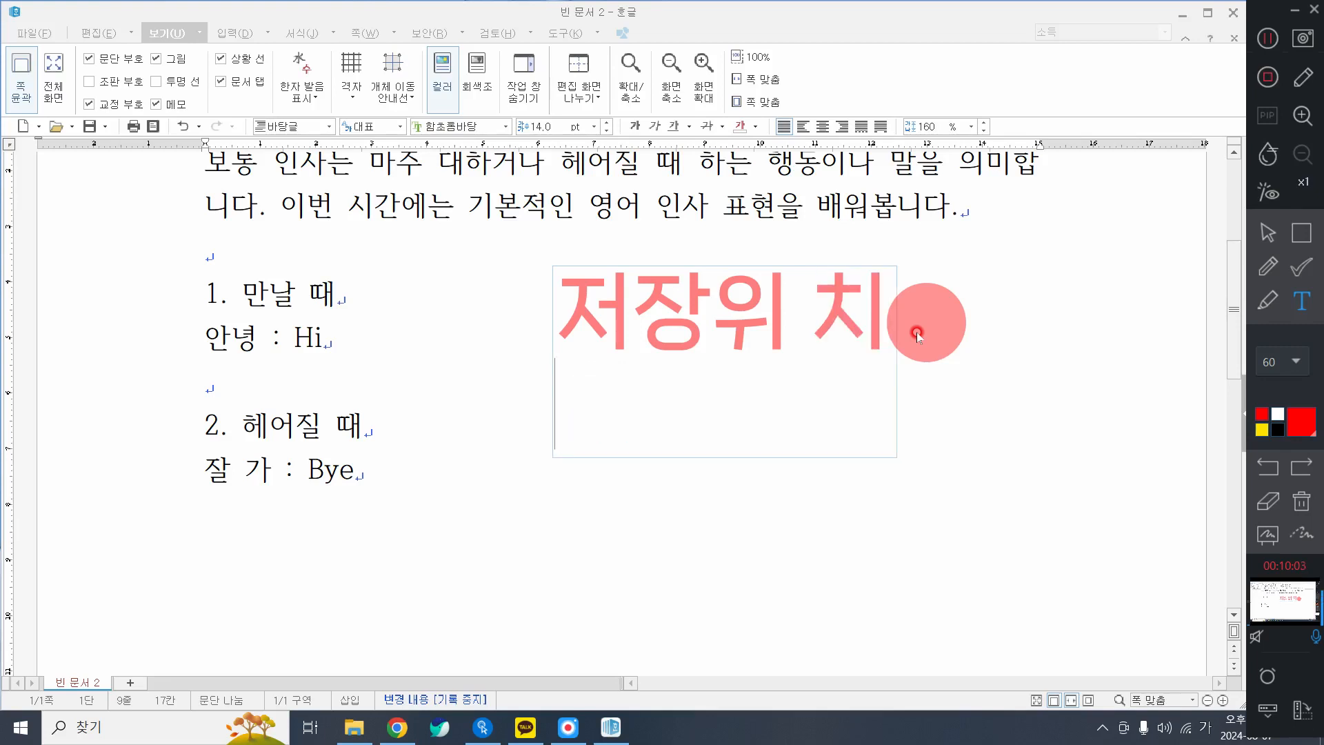
Add "파일이름(저장이름)" as a further line of the red text annotation, below a blank line.
type("저장ㅇ")
key("BackSpace")
key("BackSpace")
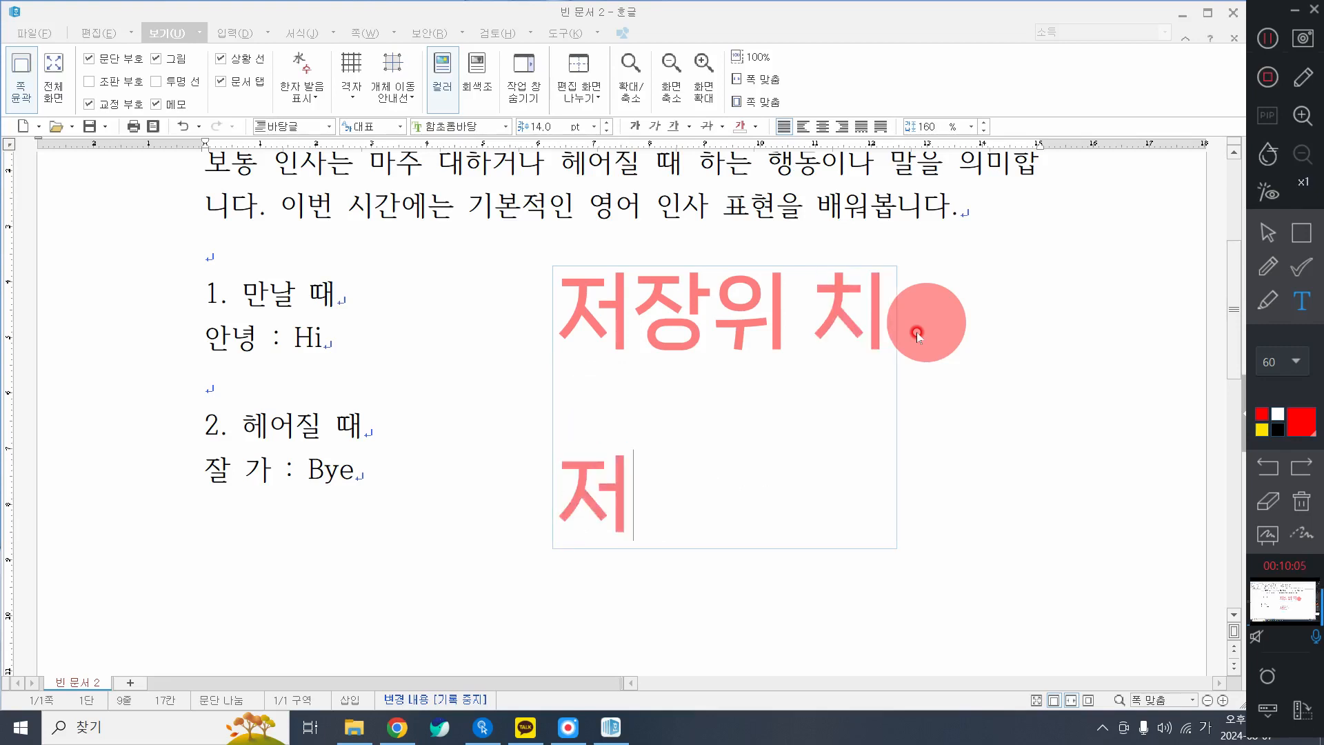
key("BackSpace")
type("파일이름")
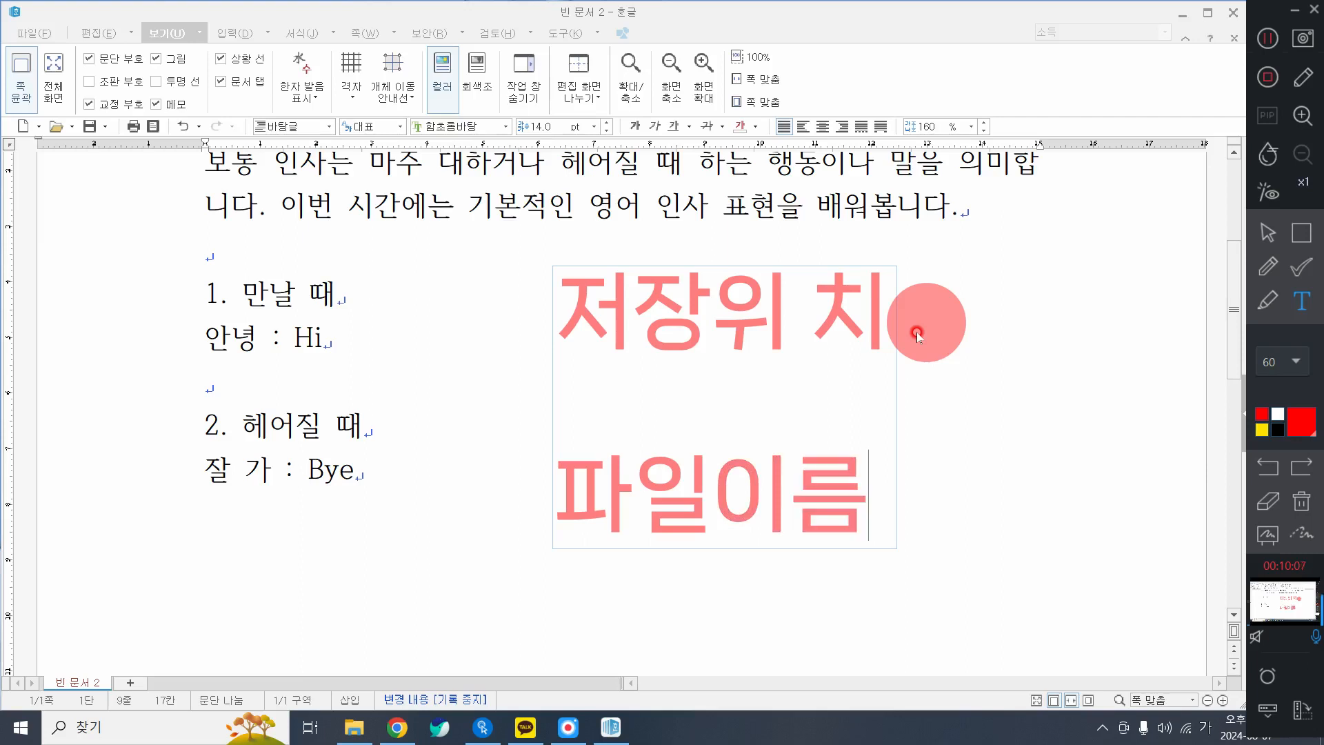
type("(ㅕ")
key("BackSpace")
type("저ㅑ")
key("BackSpace")
key("BackSpace")
type("ㅈ")
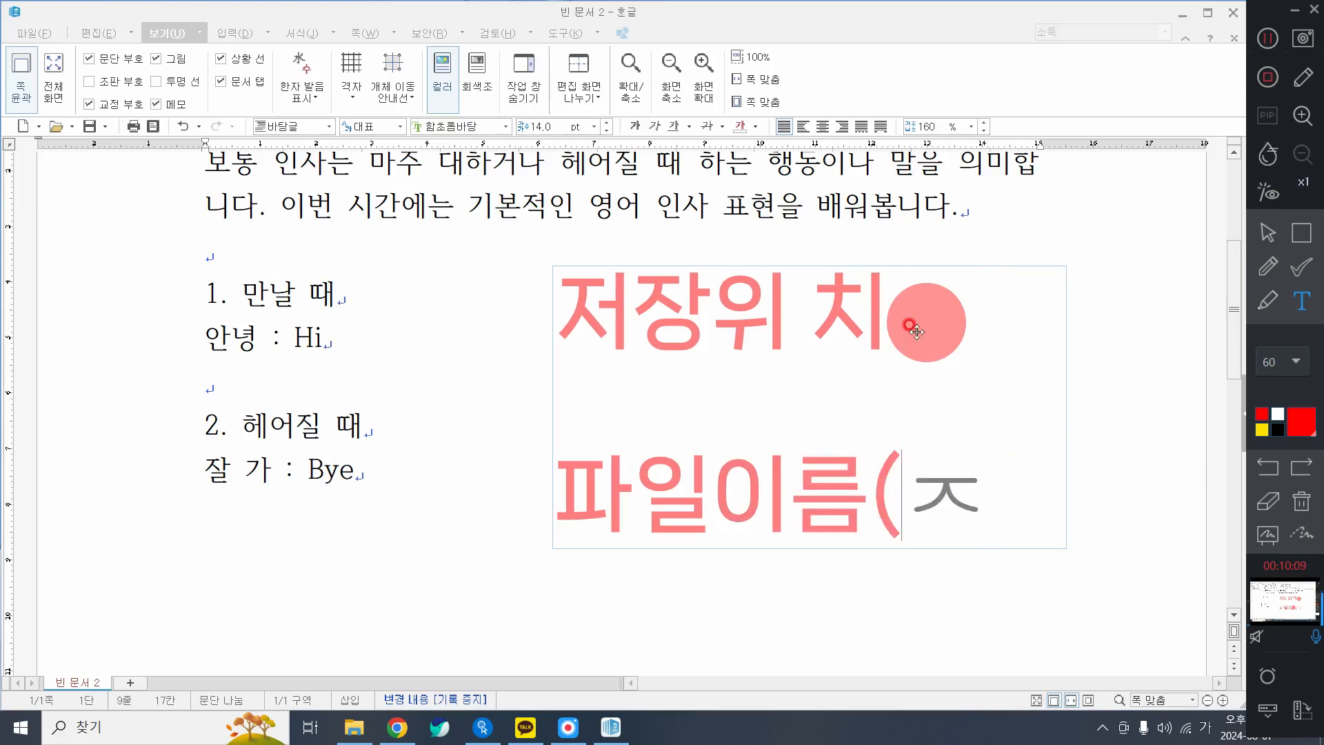
type("ㅓ장이름)")
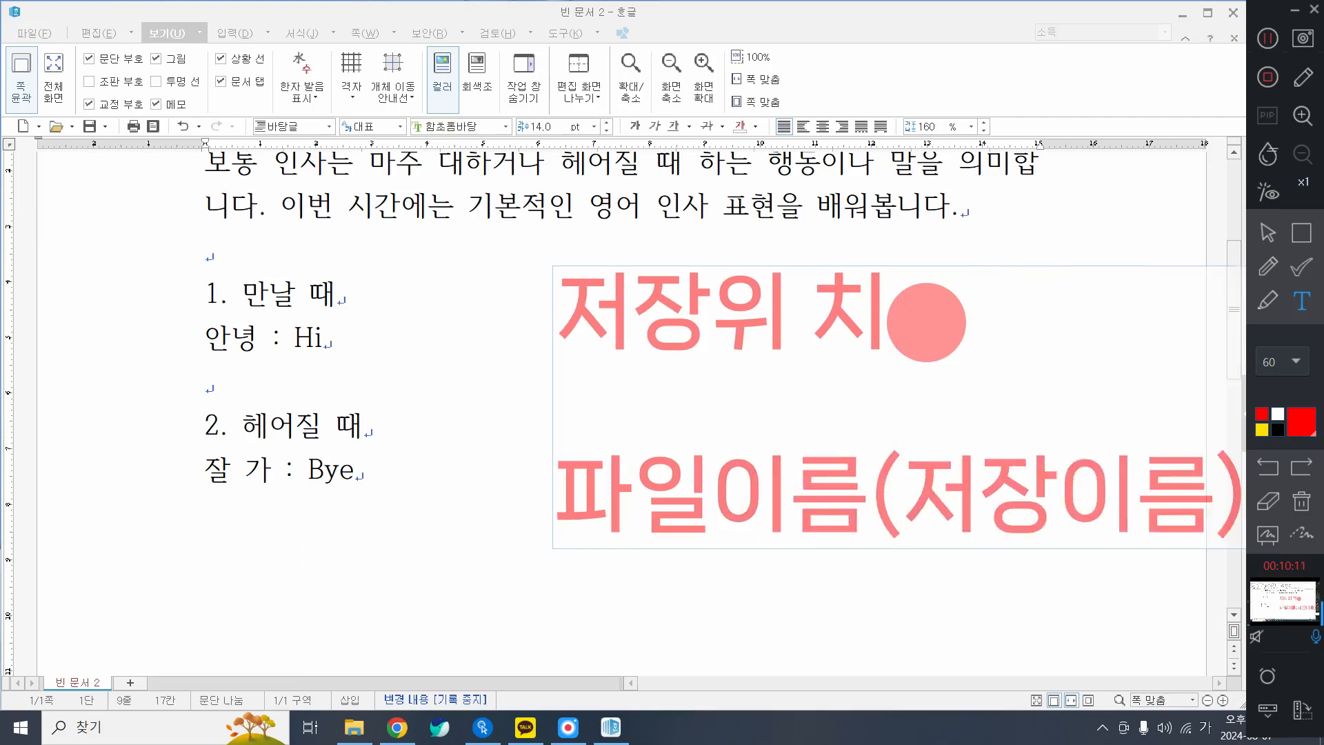
Remove the space in "저장위치" and the blank line from the red text annotation, and move it closer to the headings.
left_click(830, 304)
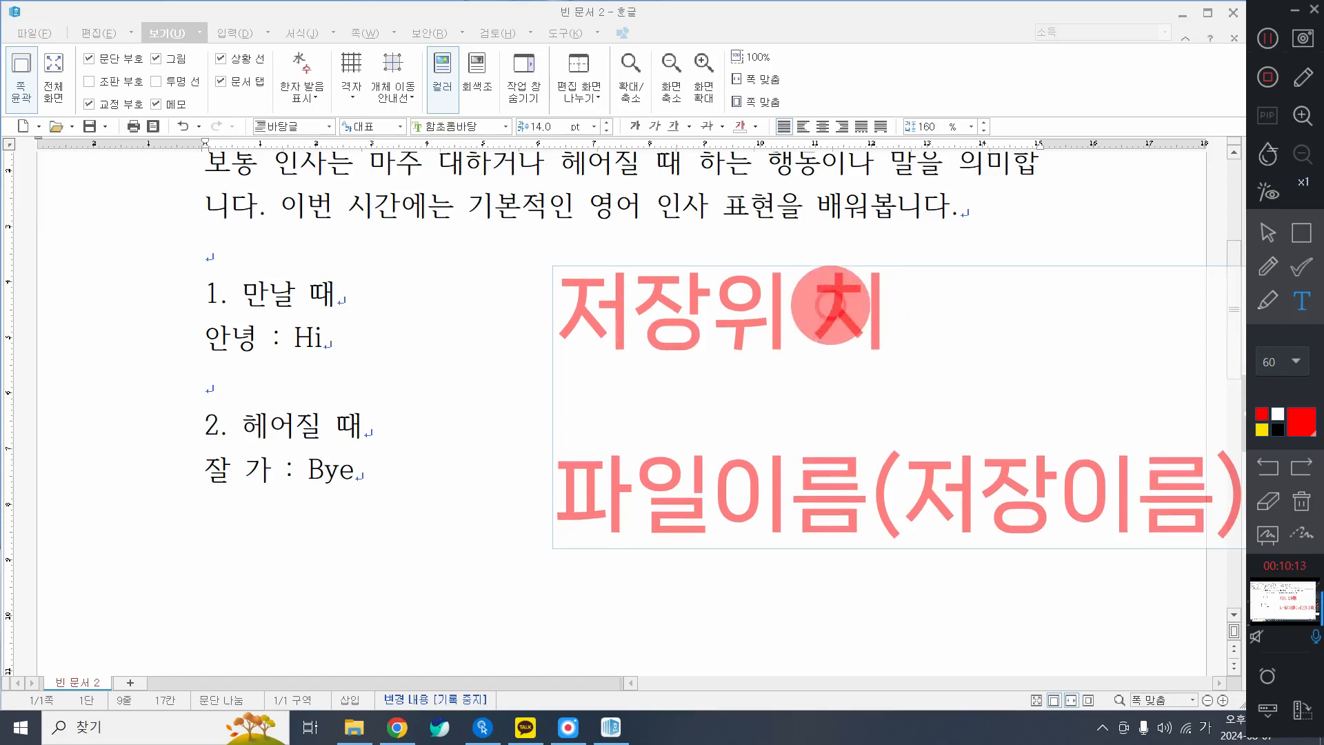
key("BackSpace")
left_click_drag(777, 281, 683, 283)
left_click(616, 379)
key("BackSpace")
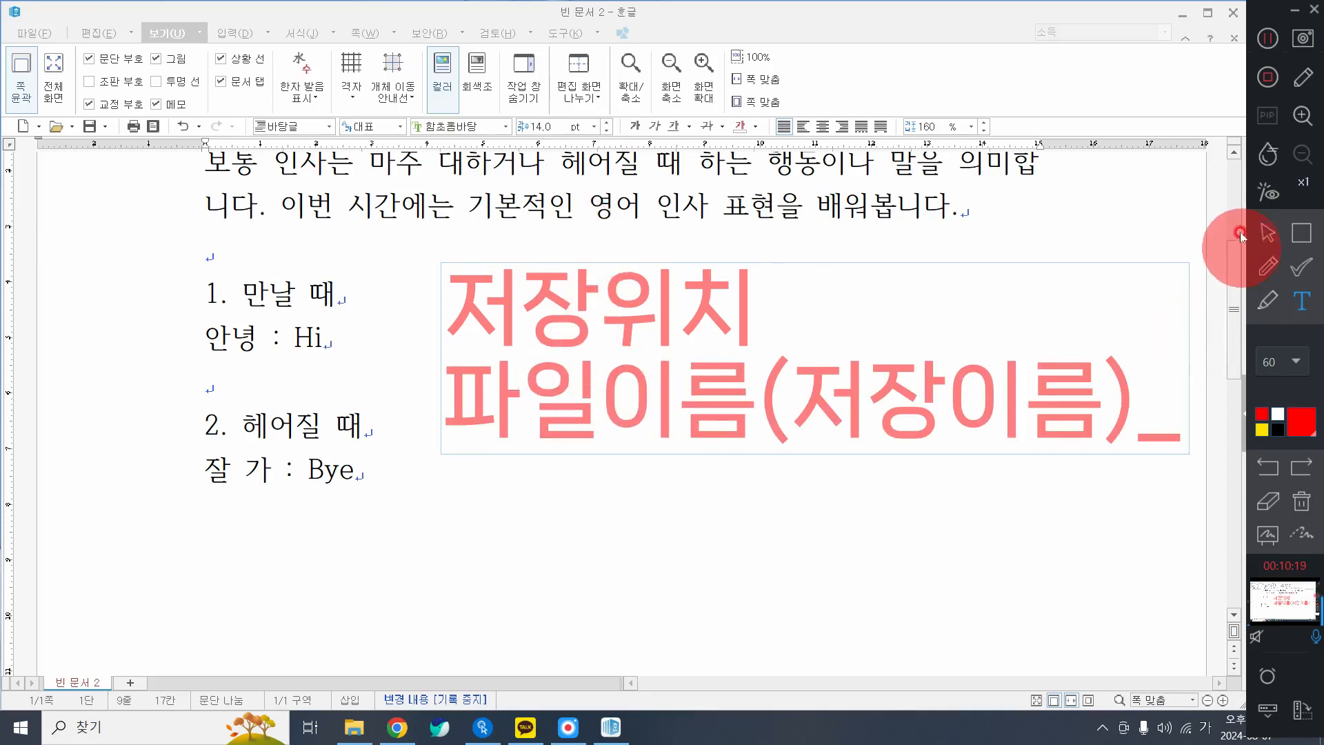
left_click(1265, 228)
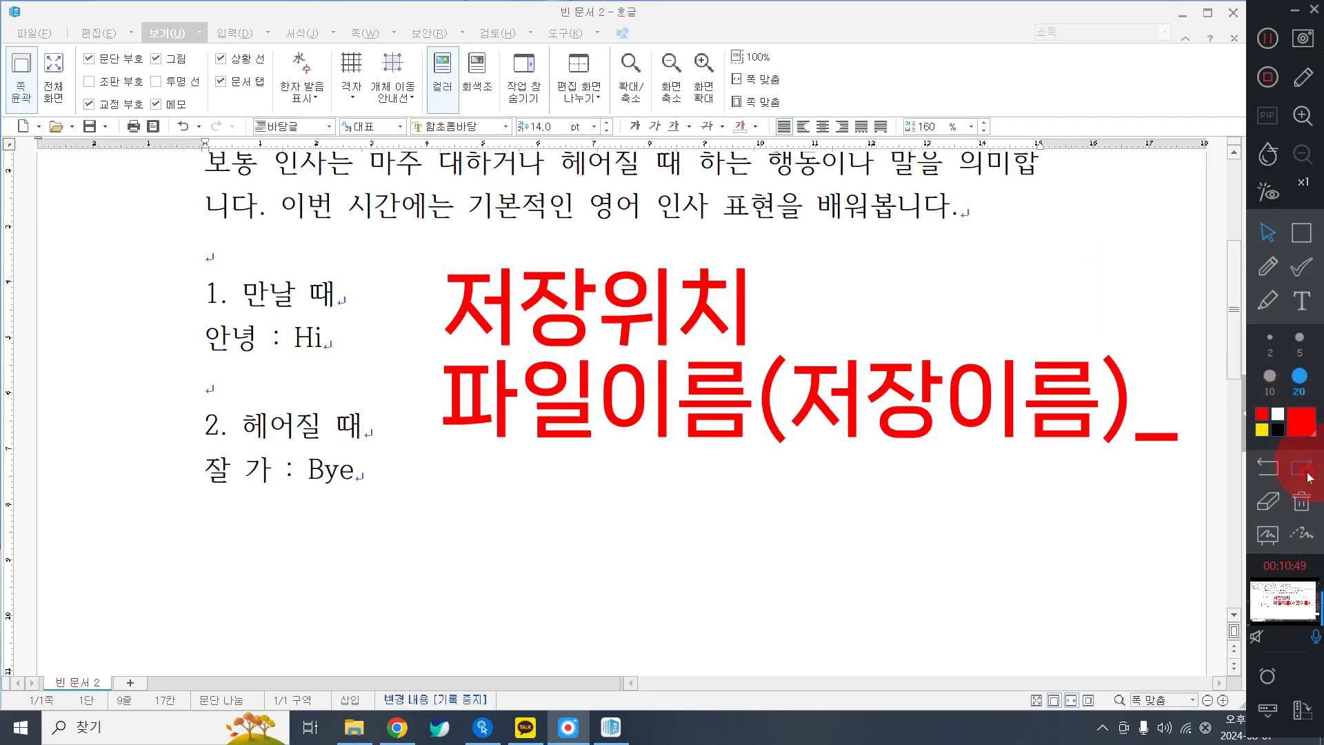
Clear the red text annotation and place the cursor at the end of the "잘 가 : Bye" line.
left_click(1301, 501)
left_click(253, 13)
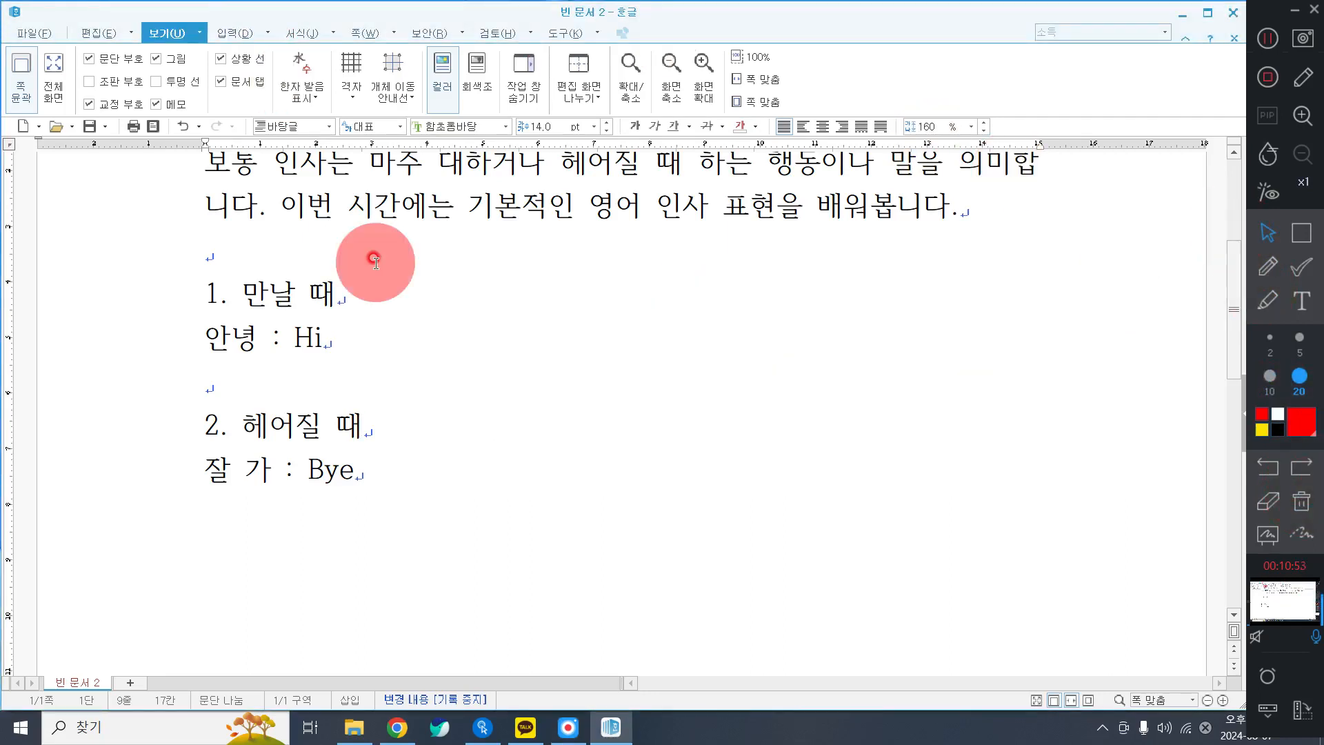
left_click(428, 481)
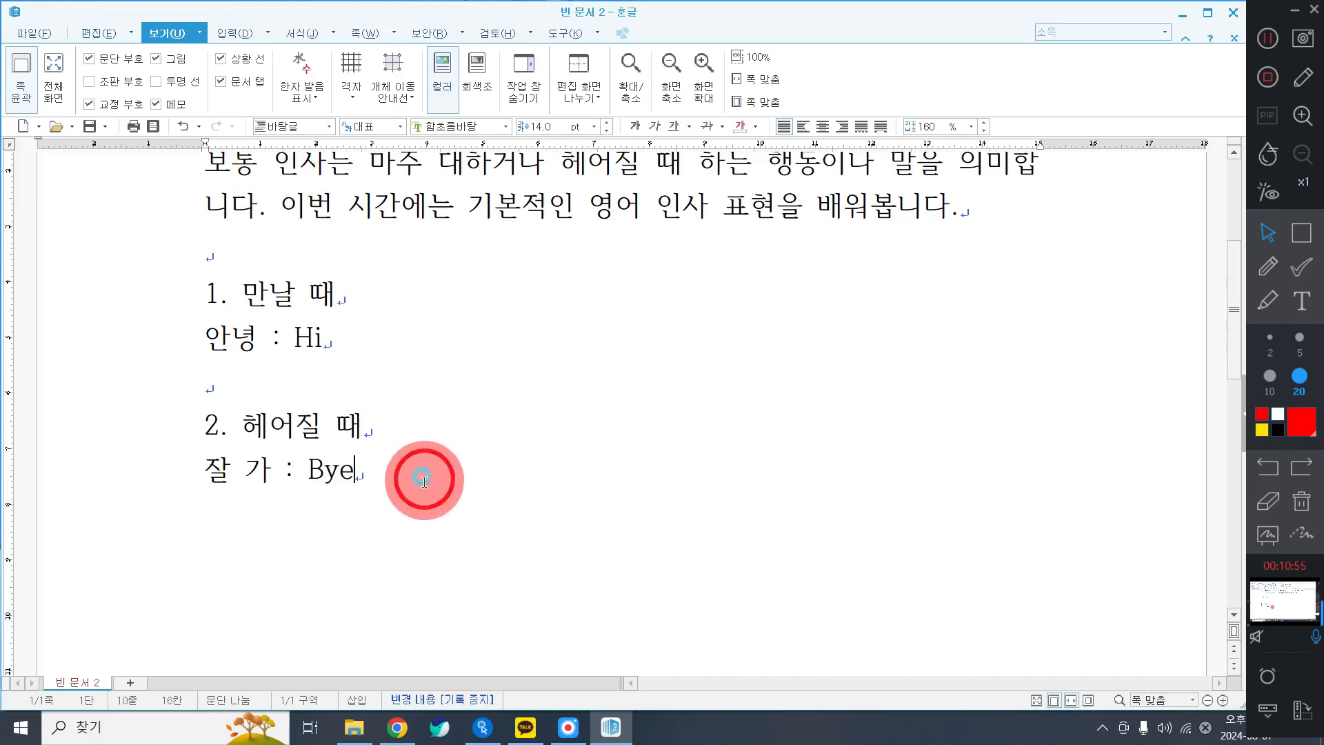
Start saving the document, look through the folder list of the save dialog, and shift the dialog slightly so its title is fully visible.
left_click(42, 32)
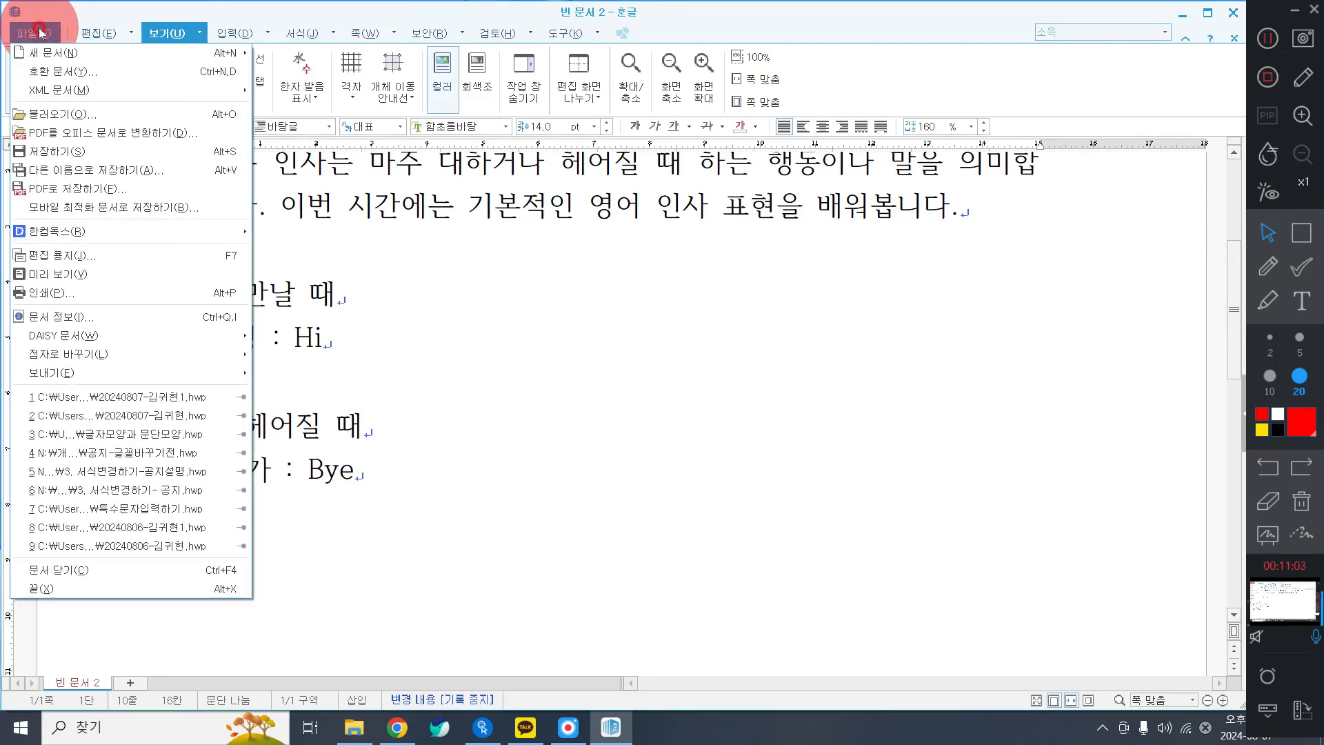
left_click(40, 33)
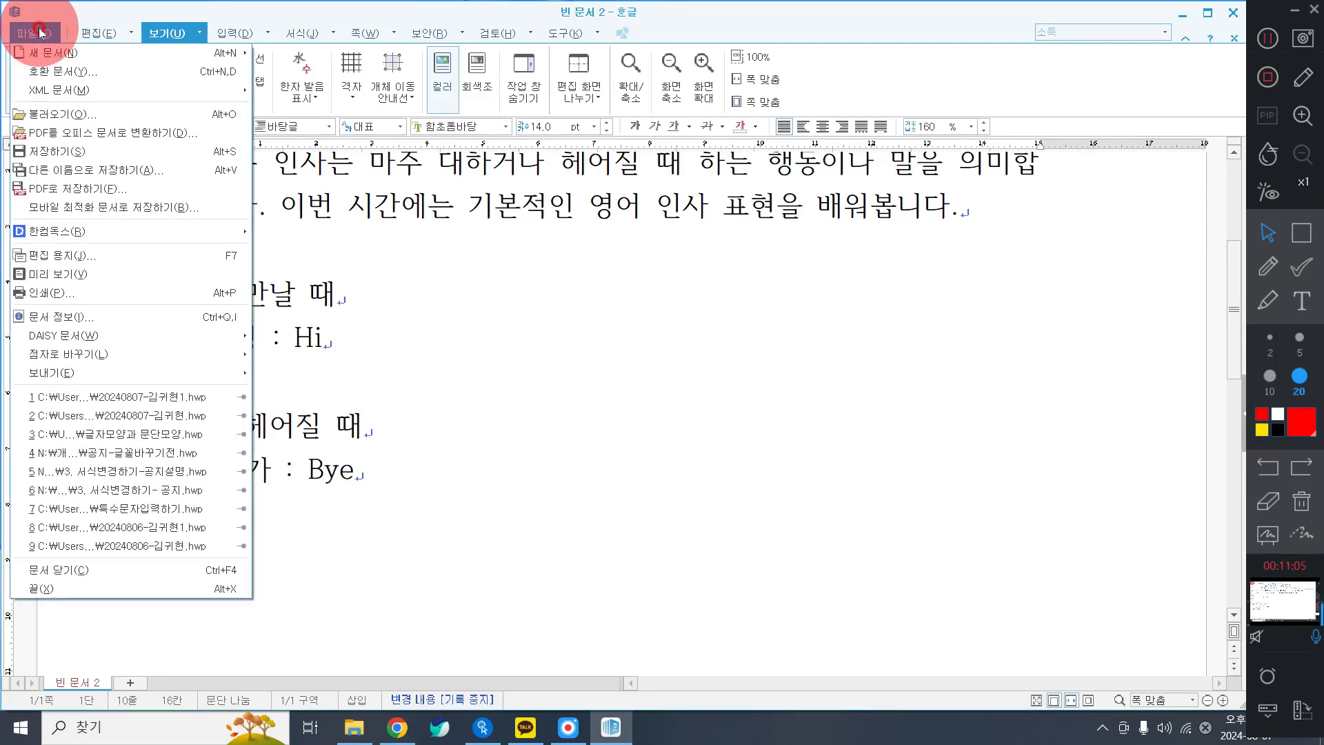
left_click(39, 152)
scroll(40, 158, "up", 2)
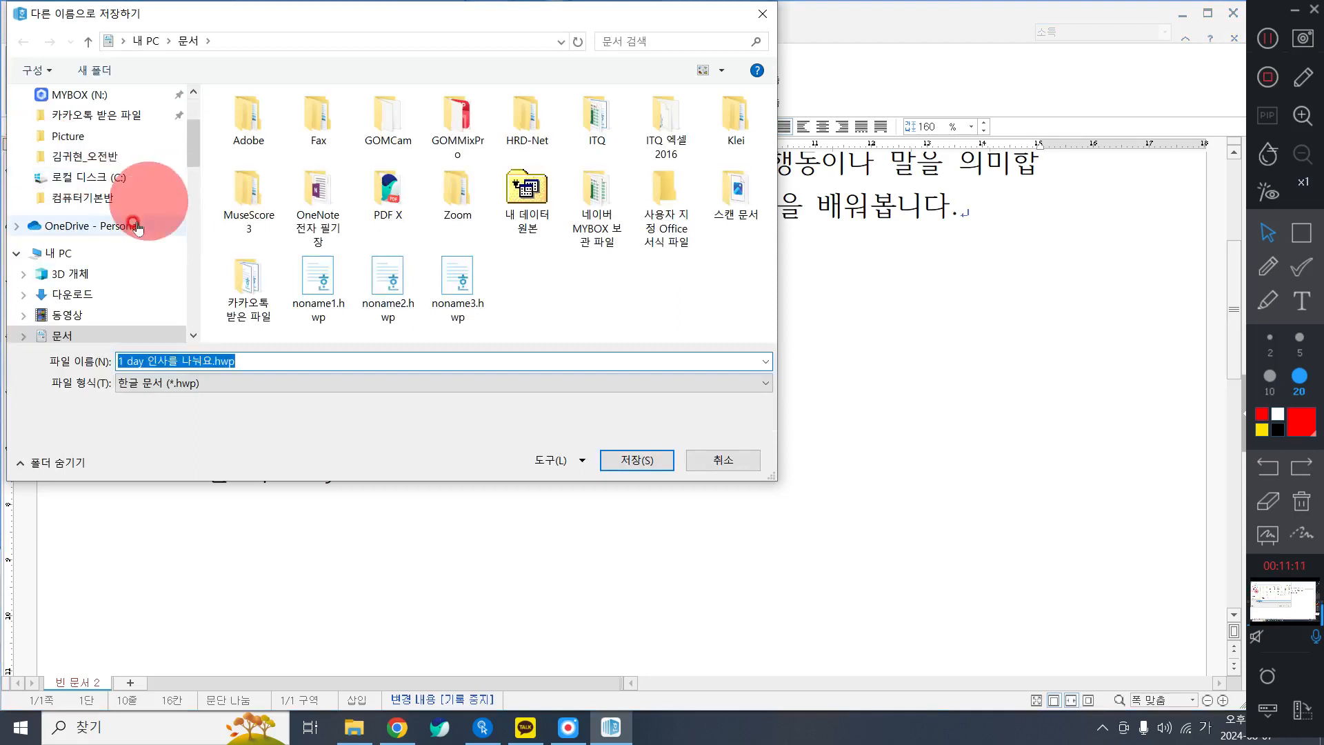
scroll(180, 272, "down", 2)
scroll(181, 274, "up", 4)
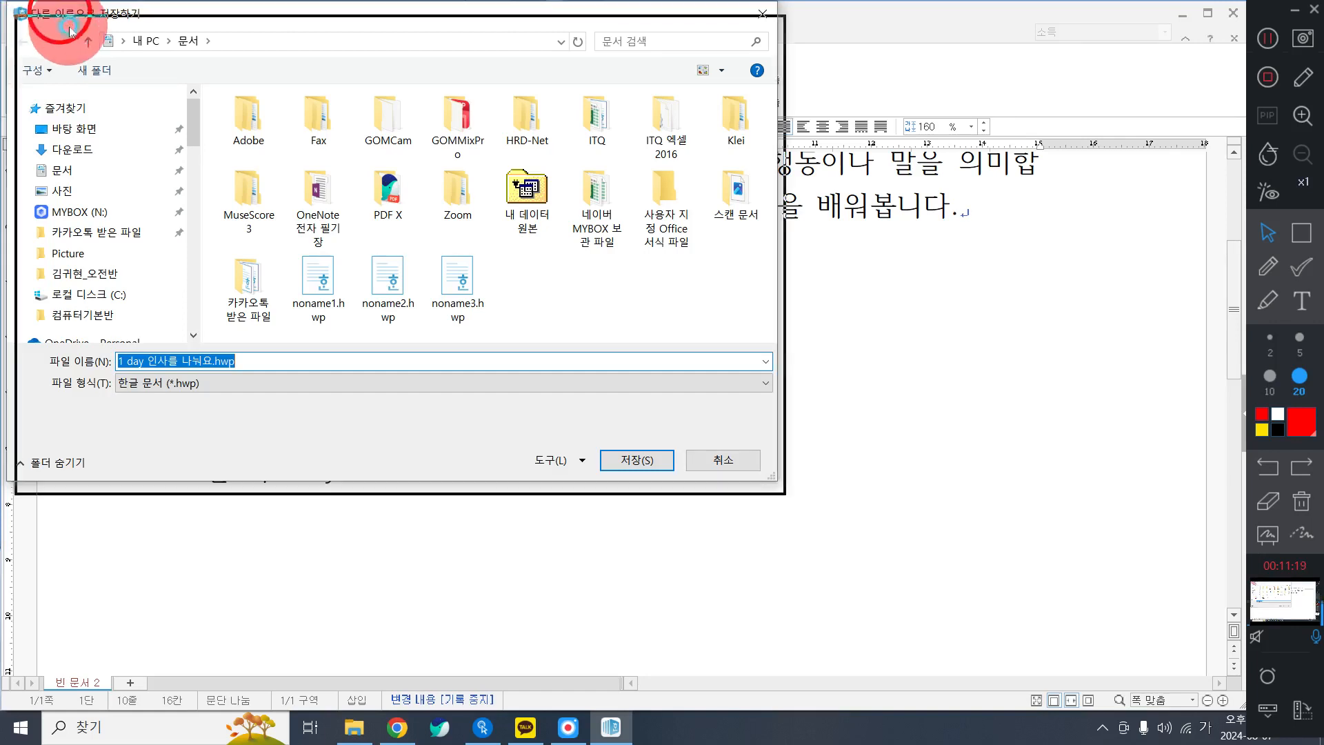
left_click_drag(62, 15, 71, 30)
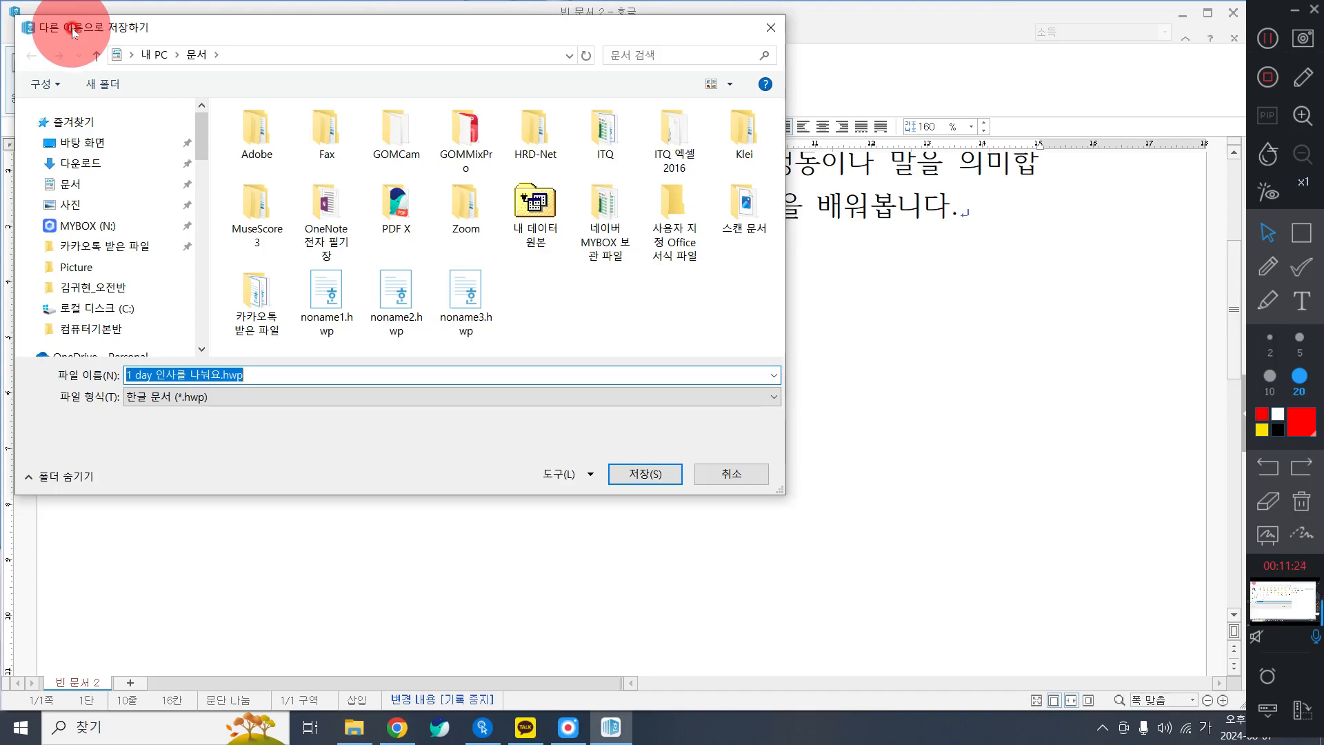
Outline the dialog title "다른 이름으로 저장하기" with a red rectangle annotation, and clear the annotation again.
left_click(1301, 232)
left_click_drag(5, 6, 200, 60)
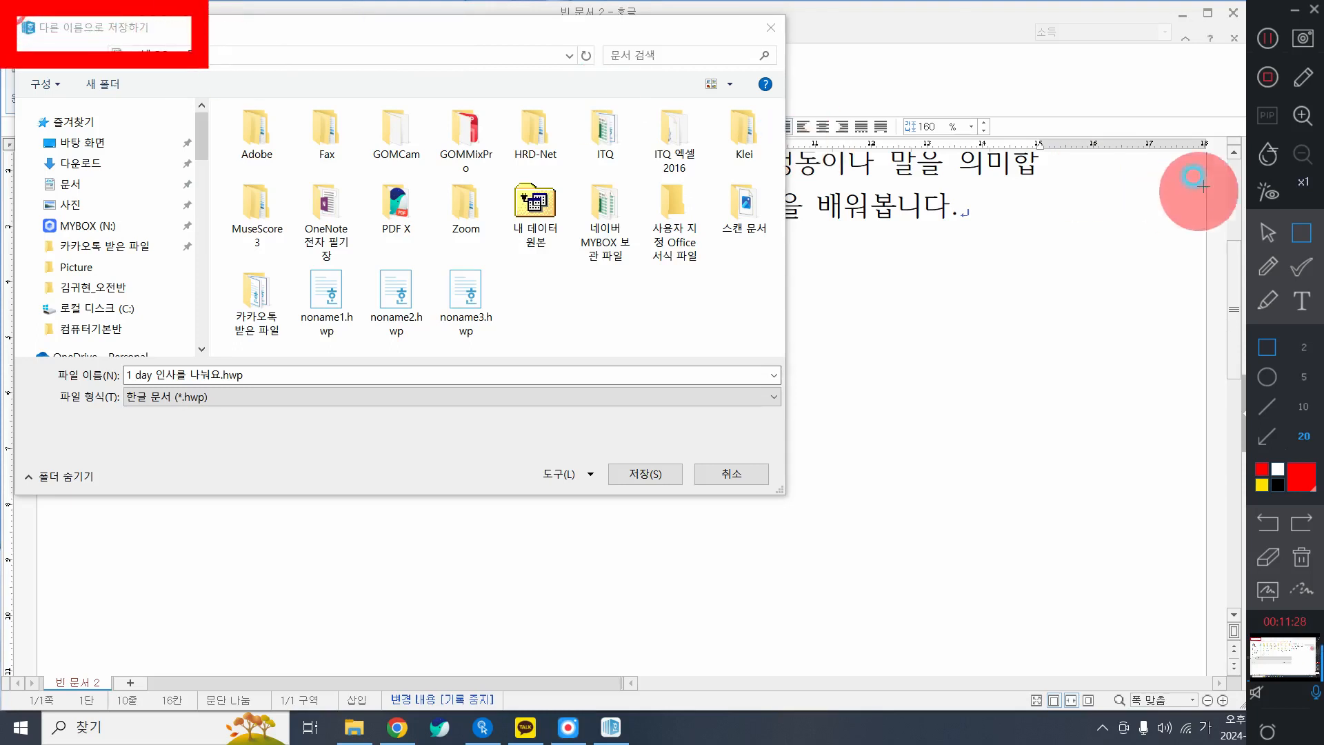
left_click(1264, 233)
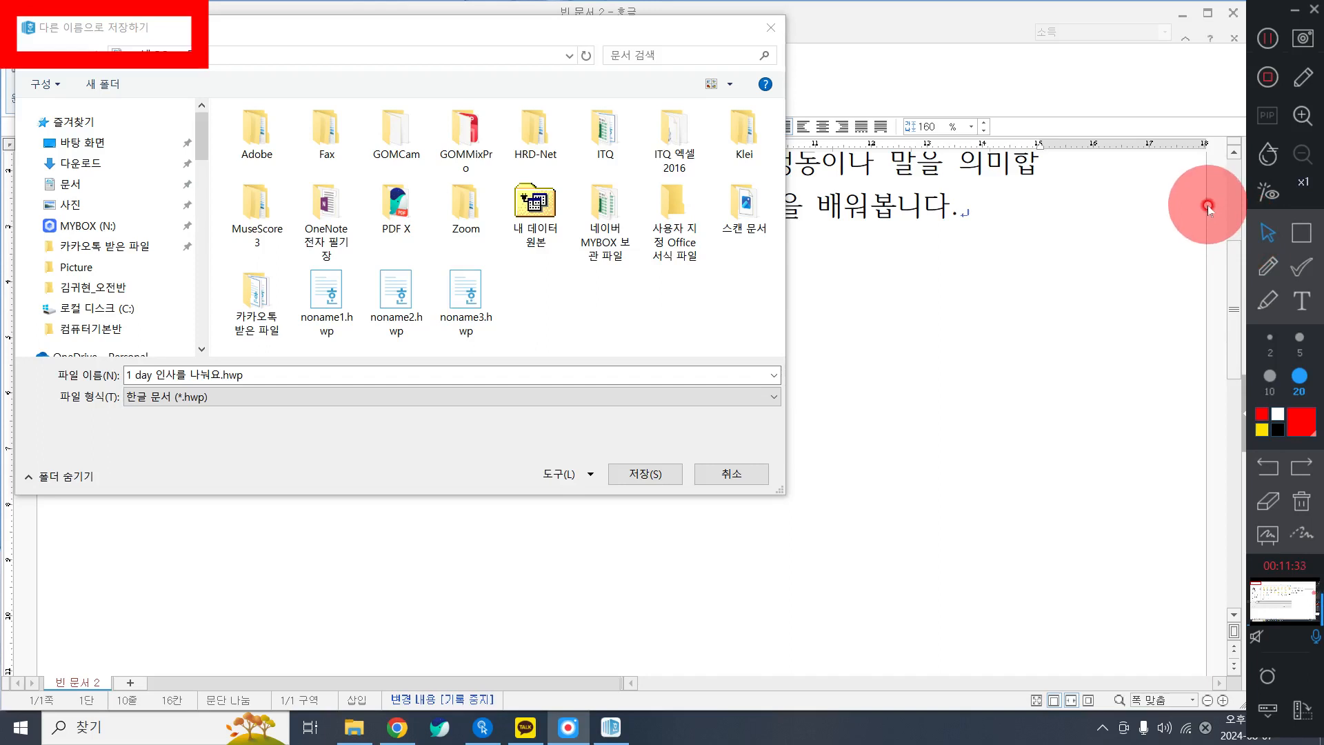
left_click(1301, 501)
Outline the save dialog's folder list with a red rectangle and choose 바탕 화면 (Desktop) as the save location.
left_click(1301, 233)
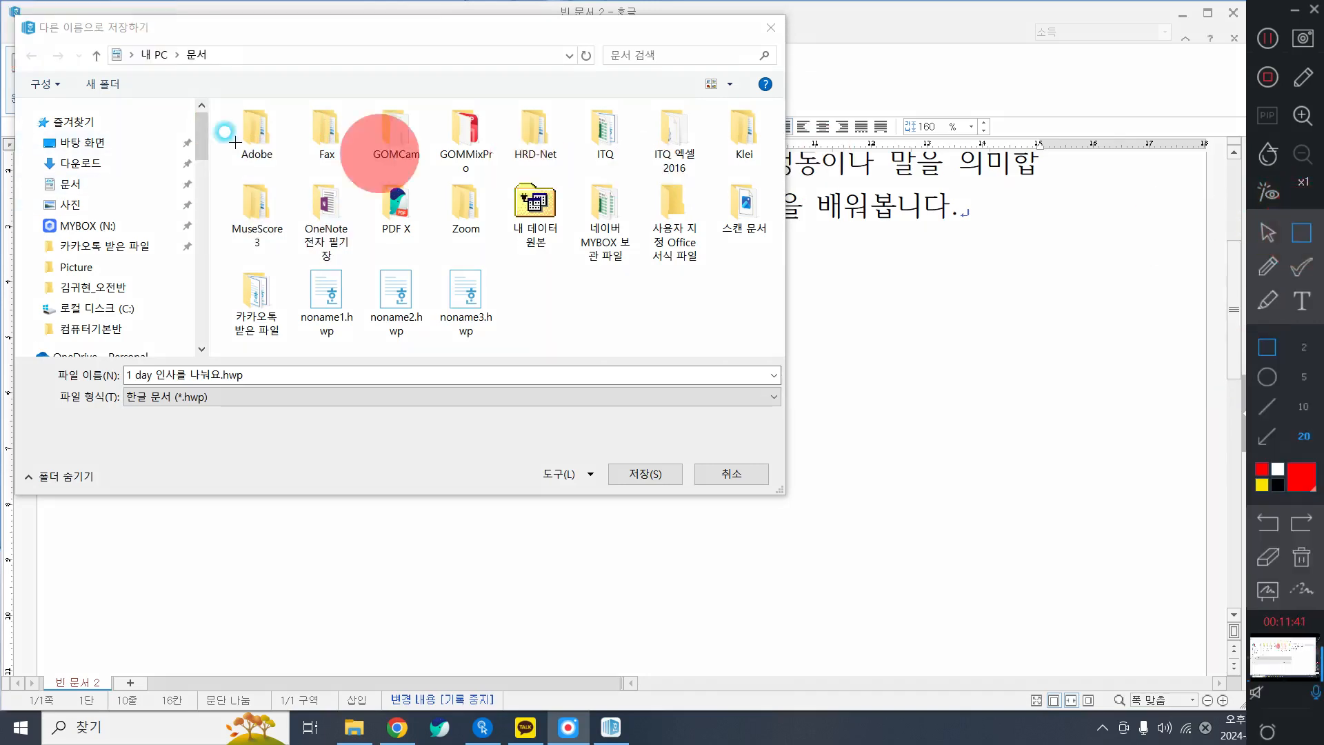
mouse_move(6, 83)
left_mouse_down()
mouse_move(131, 214)
mouse_move(214, 373)
left_mouse_up()
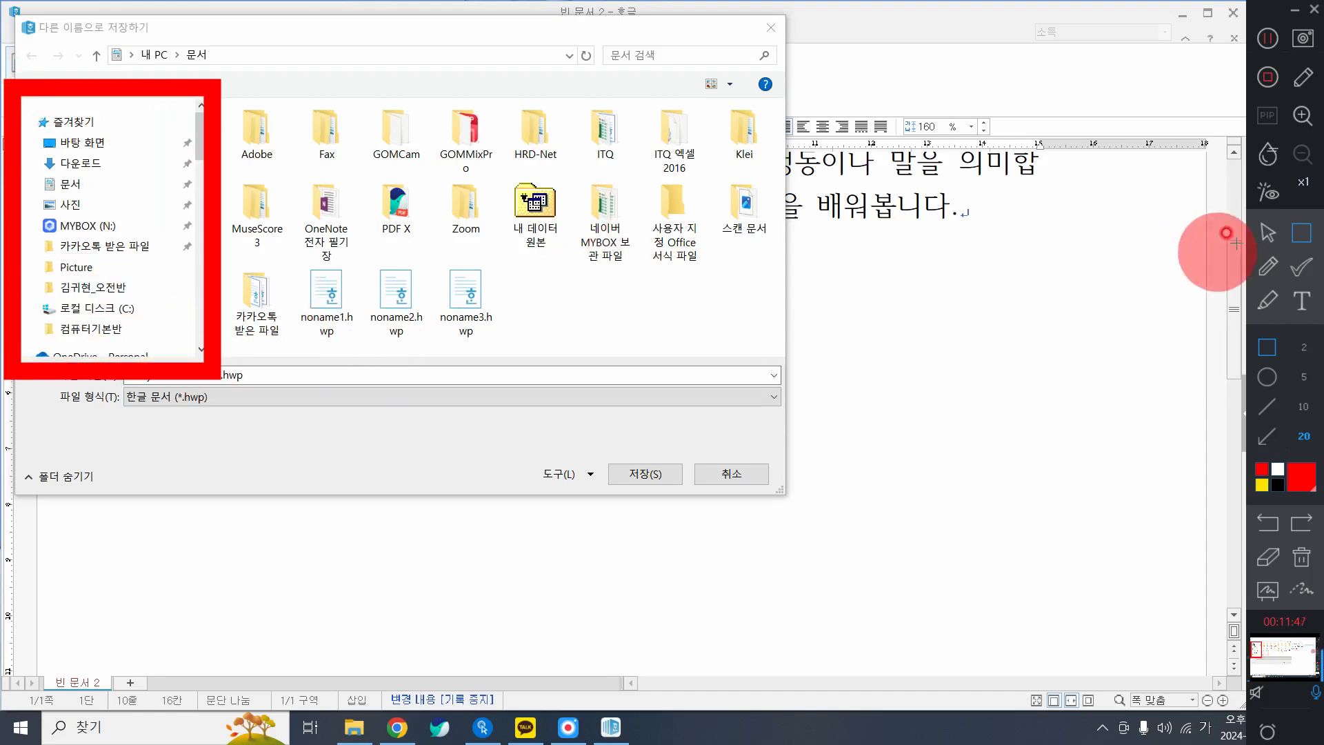
left_click(1267, 232)
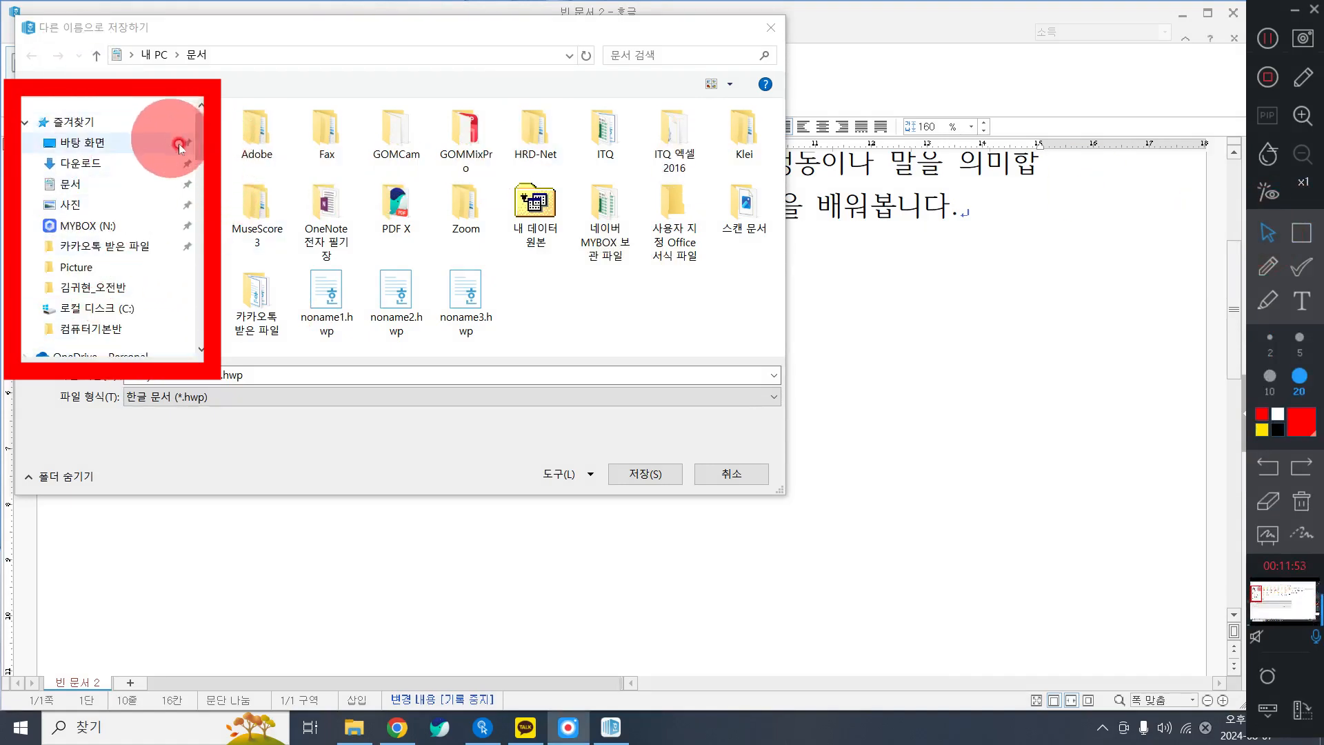
left_click(105, 141)
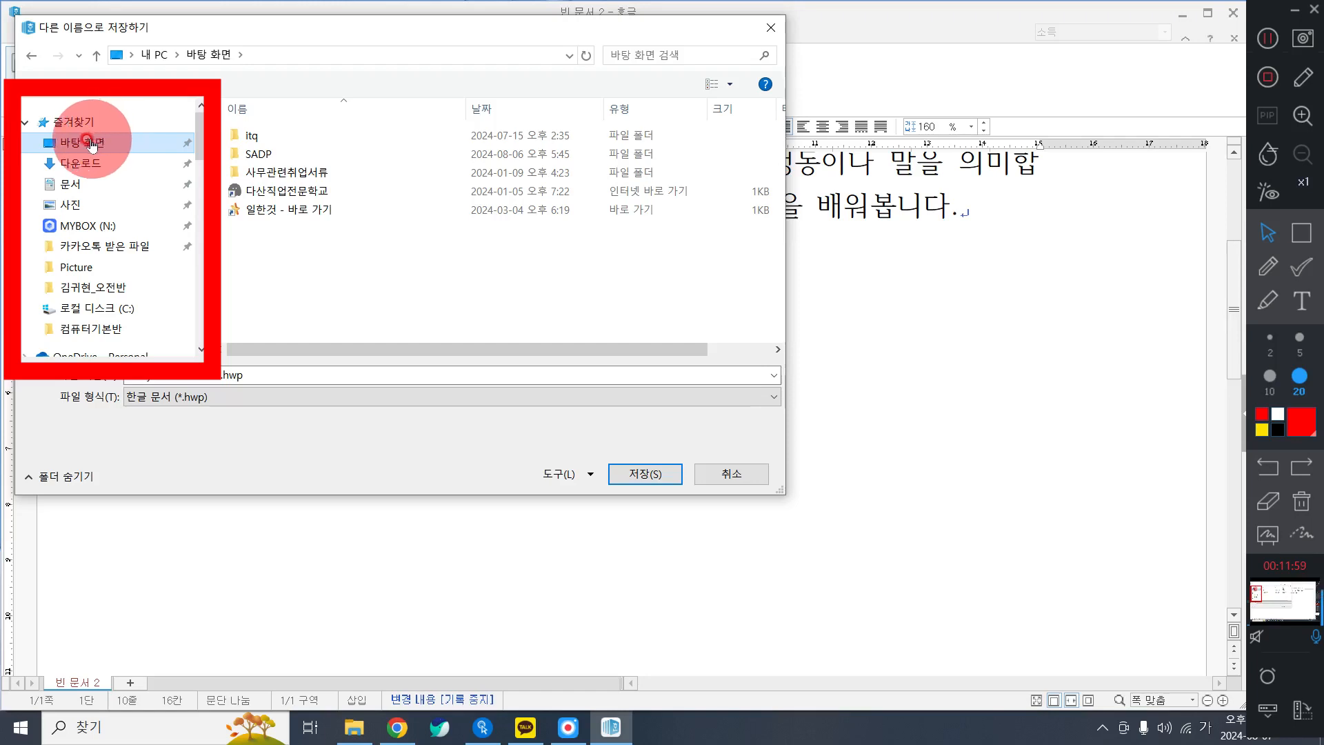
key("ctrl")
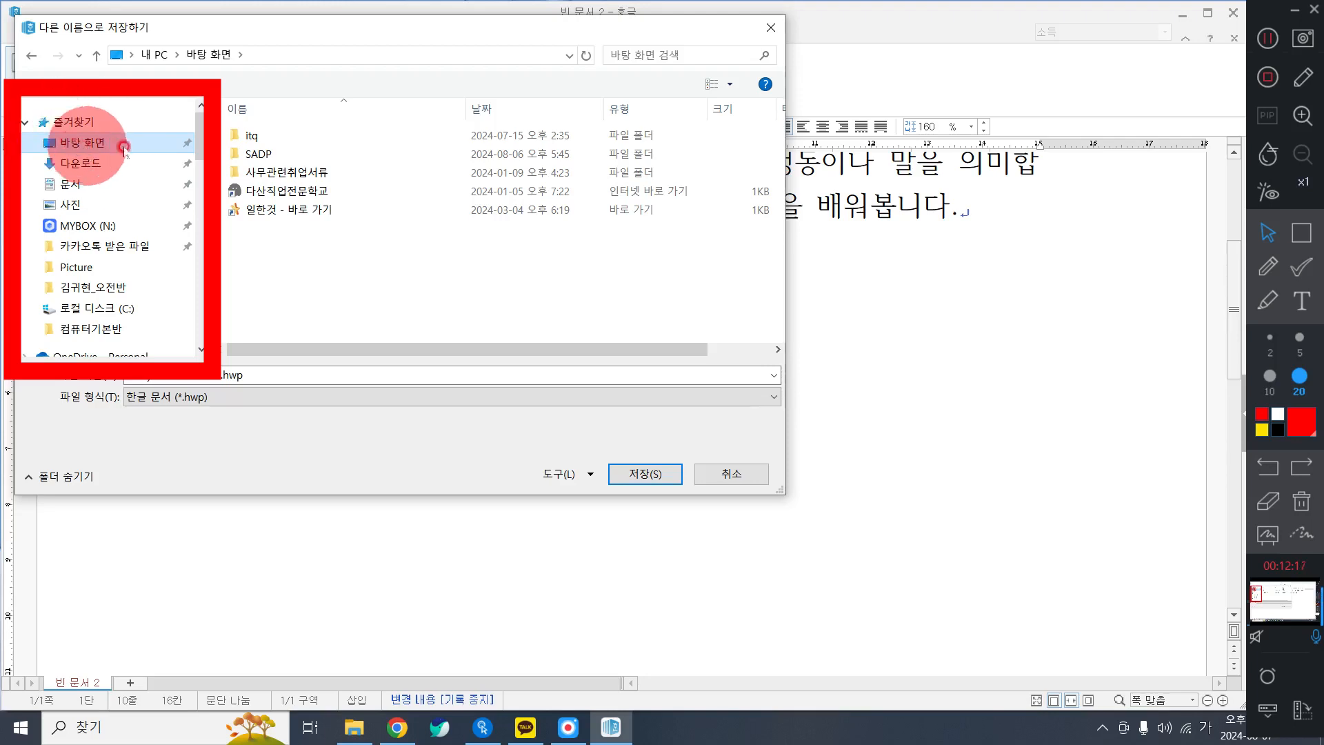
Outline the desktop's file list with a red rectangle, clear all annotations, then redraw that rectangle alone and undo it.
left_click(1299, 233)
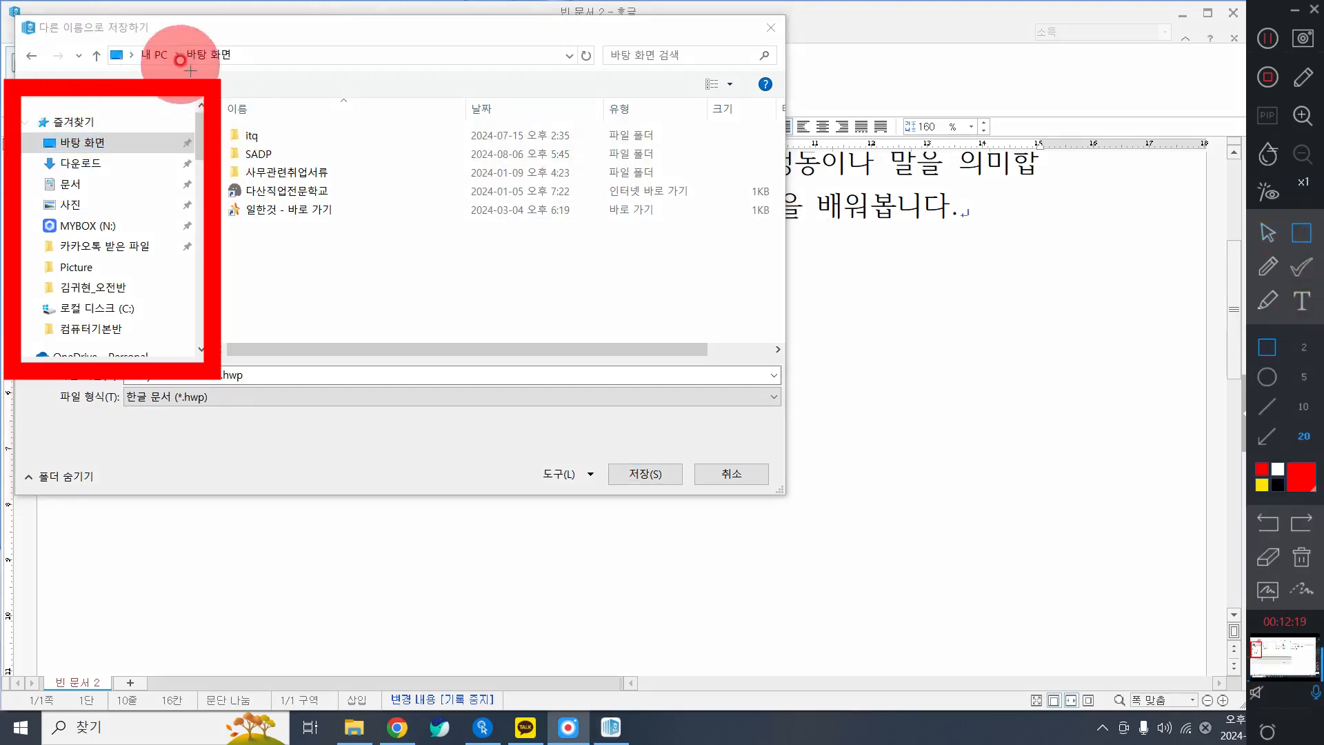
mouse_move(212, 83)
left_mouse_down()
mouse_move(560, 181)
mouse_move(764, 283)
mouse_move(778, 350)
left_mouse_up()
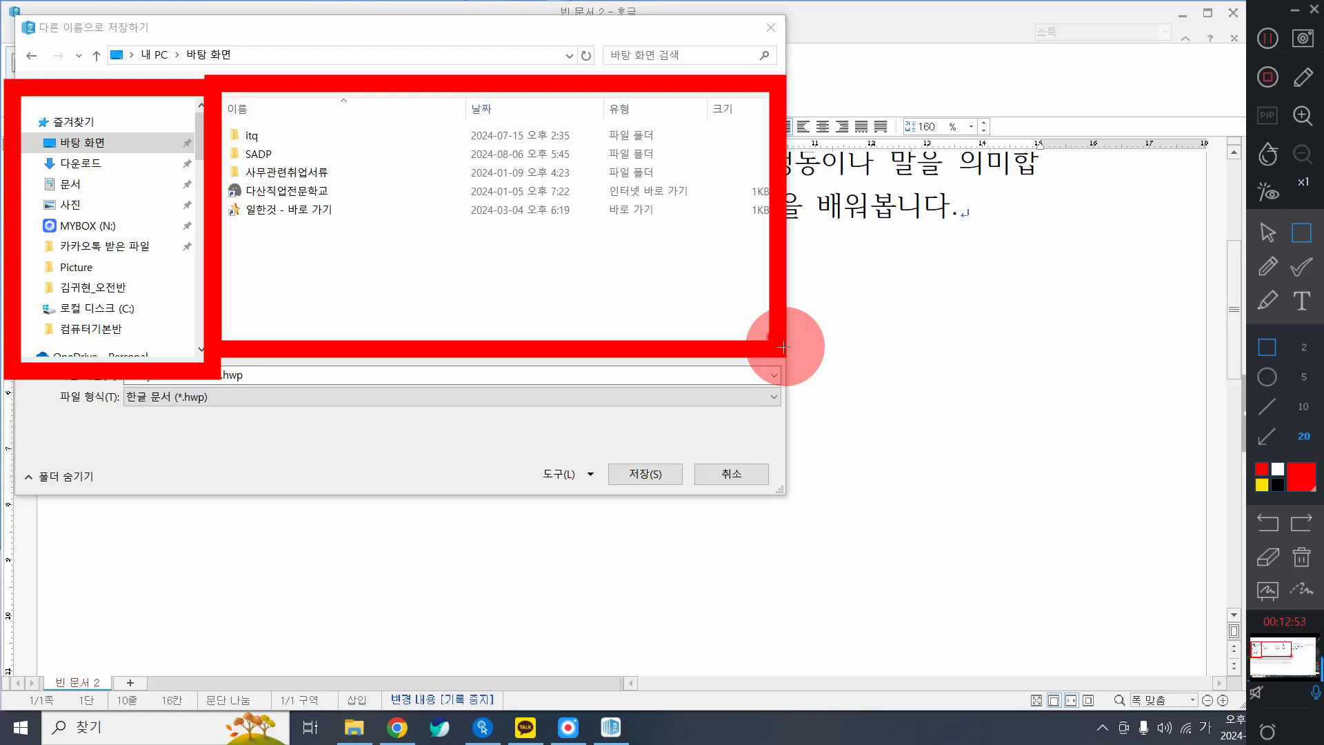
left_click(1301, 558)
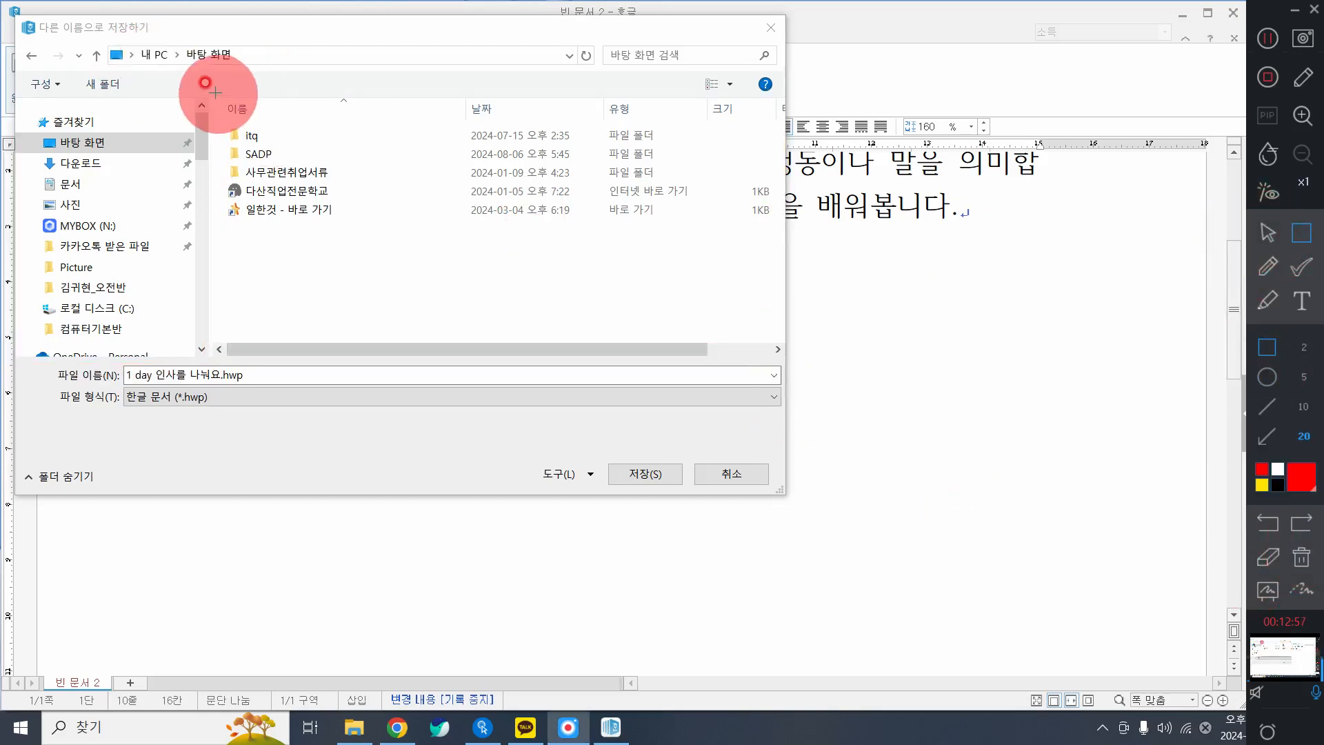
mouse_move(215, 92)
left_mouse_down()
mouse_move(739, 266)
mouse_move(774, 349)
mouse_move(780, 335)
left_mouse_up()
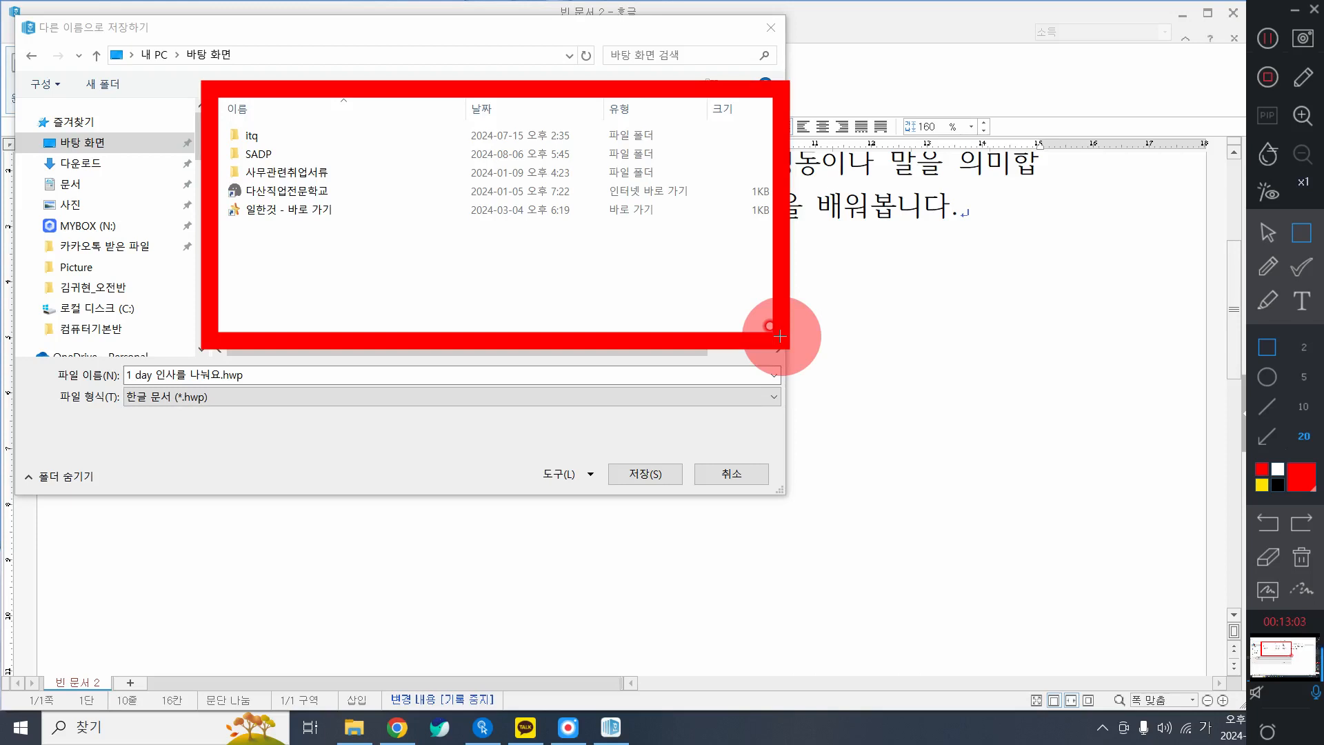
key("ctrl+z")
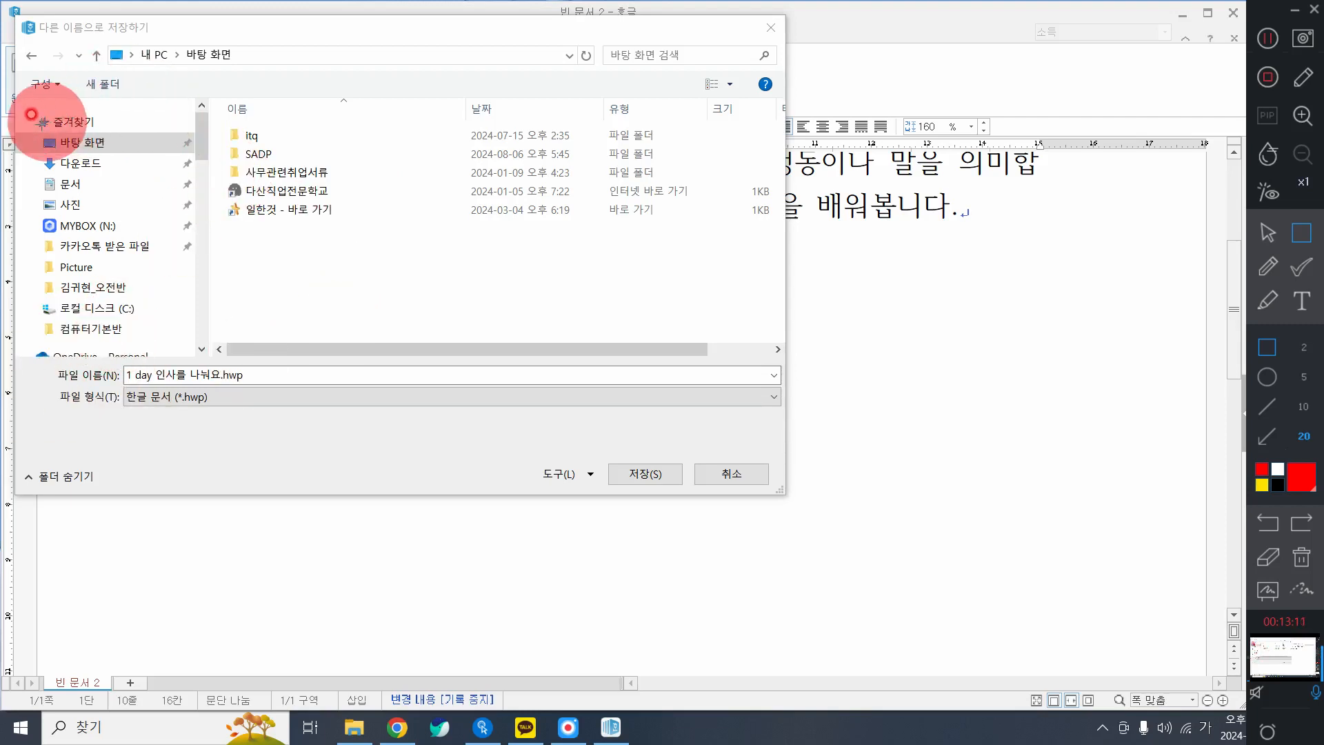
Outline the 바탕 화면 folder entry and the file name field with separate red rectangles.
left_click_drag(8, 109, 195, 174)
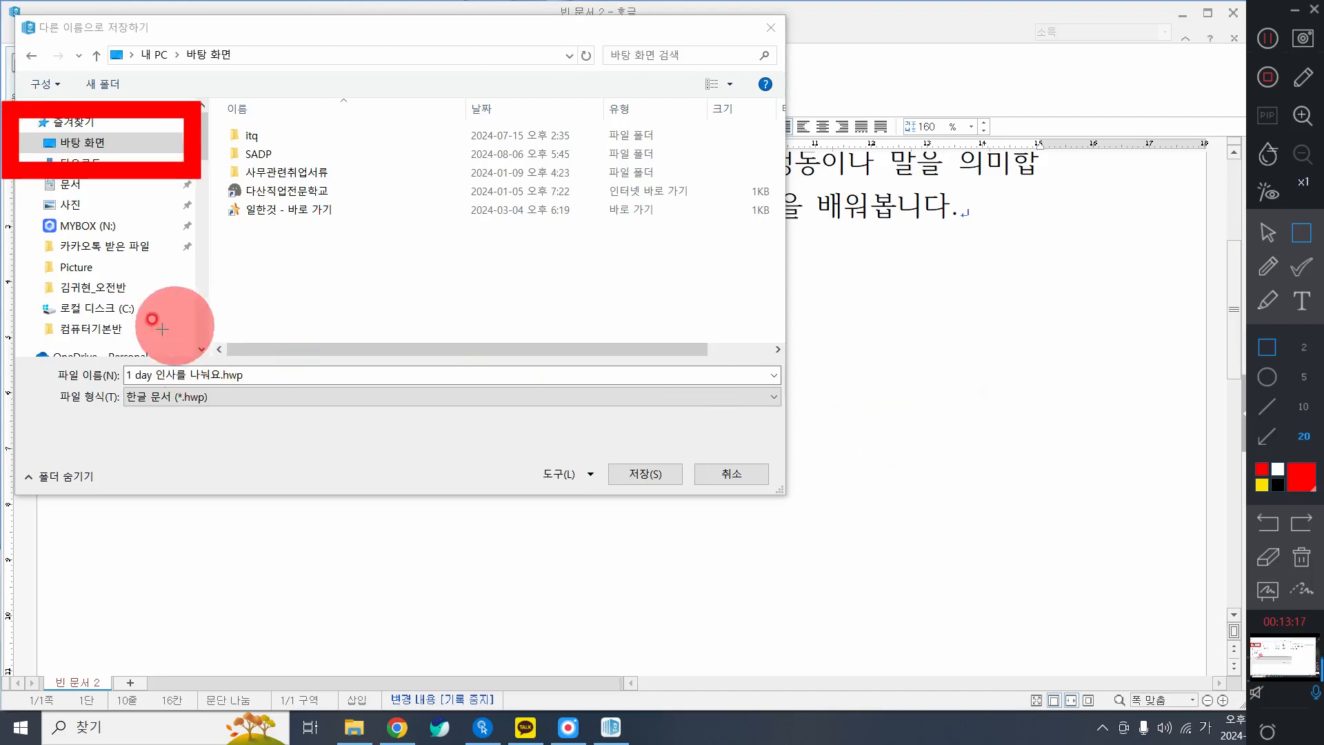
mouse_move(105, 338)
left_mouse_down()
mouse_move(200, 398)
mouse_move(318, 413)
left_mouse_up()
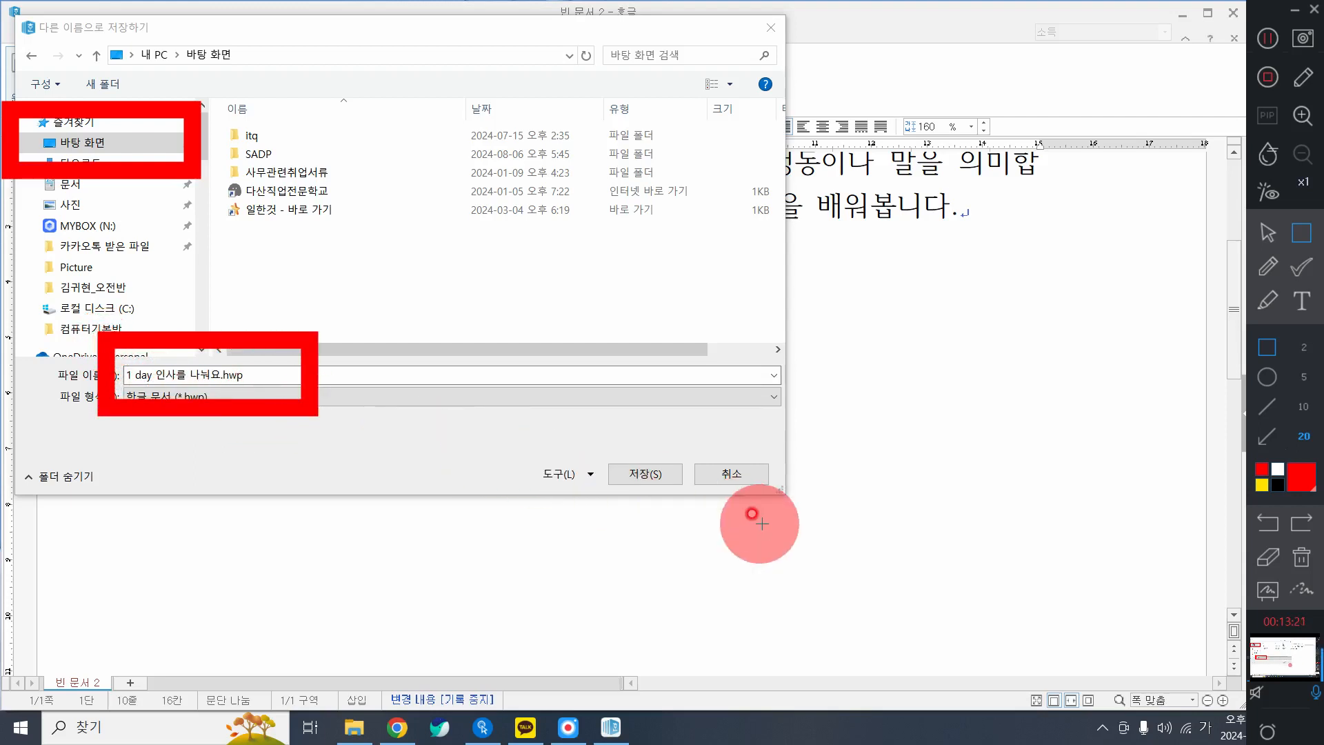
left_click(1267, 229)
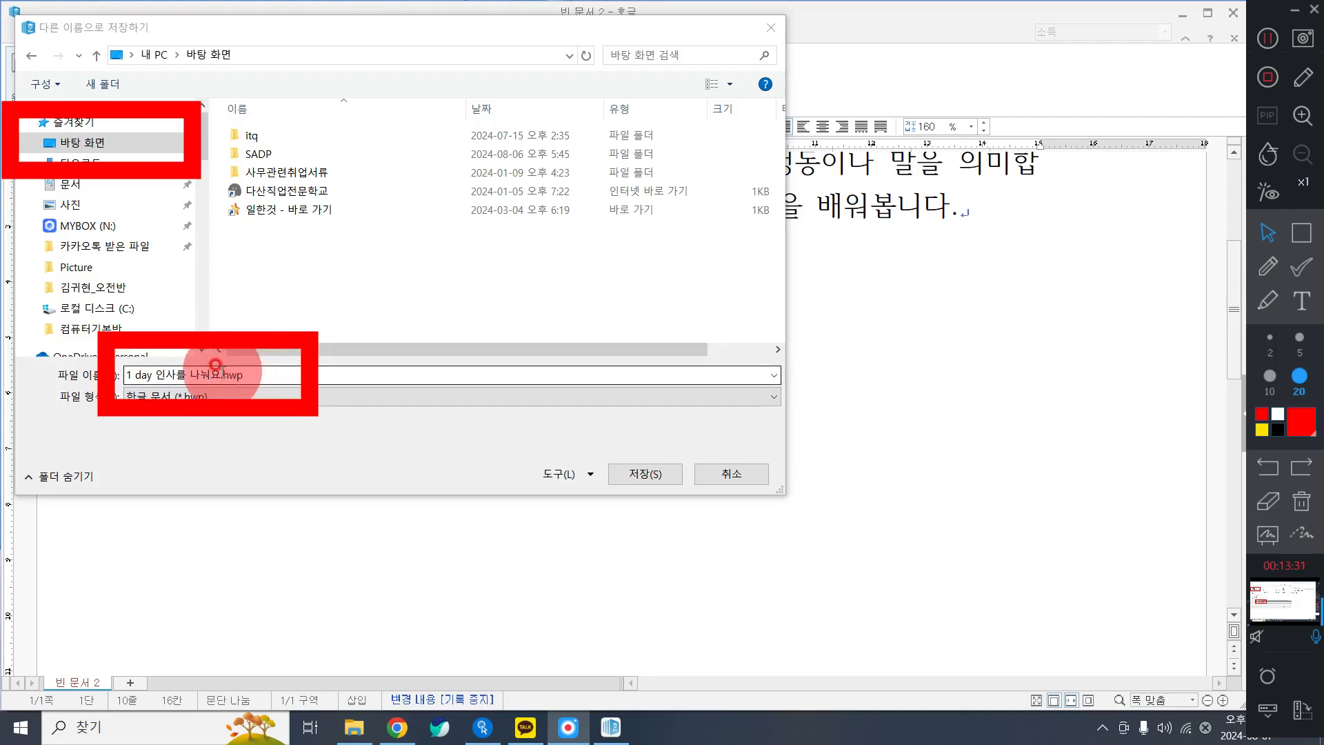
Save the document to the desktop under the file name "영어학습자료", and clear the red rectangles.
left_click(254, 375)
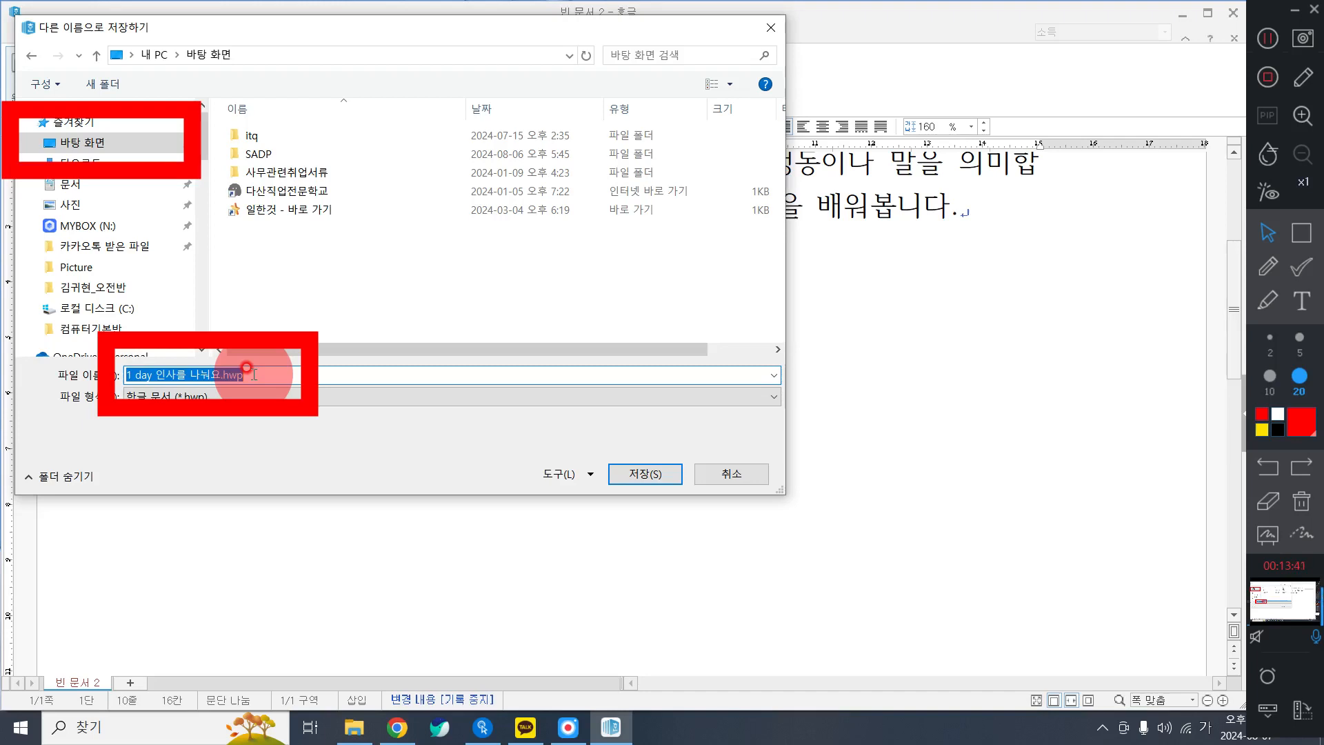
key("BackSpace")
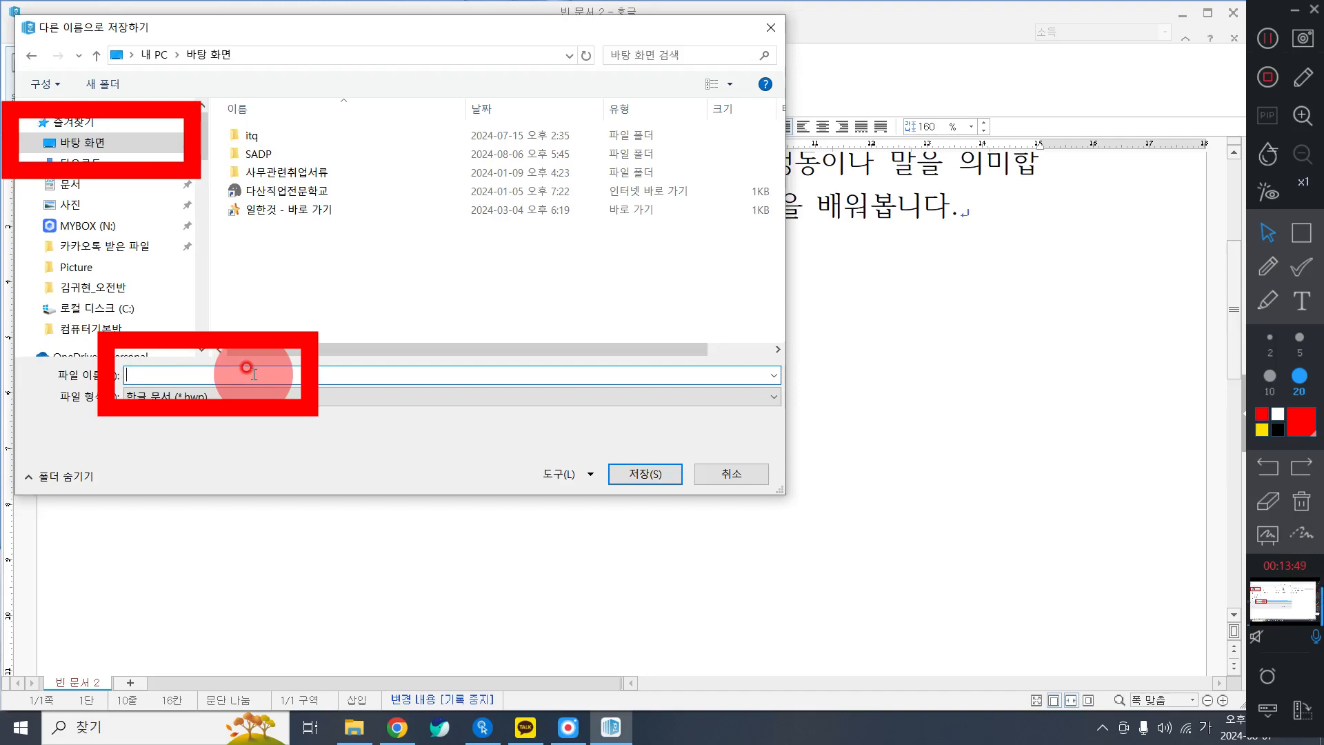
type("영어")
type("습자료")
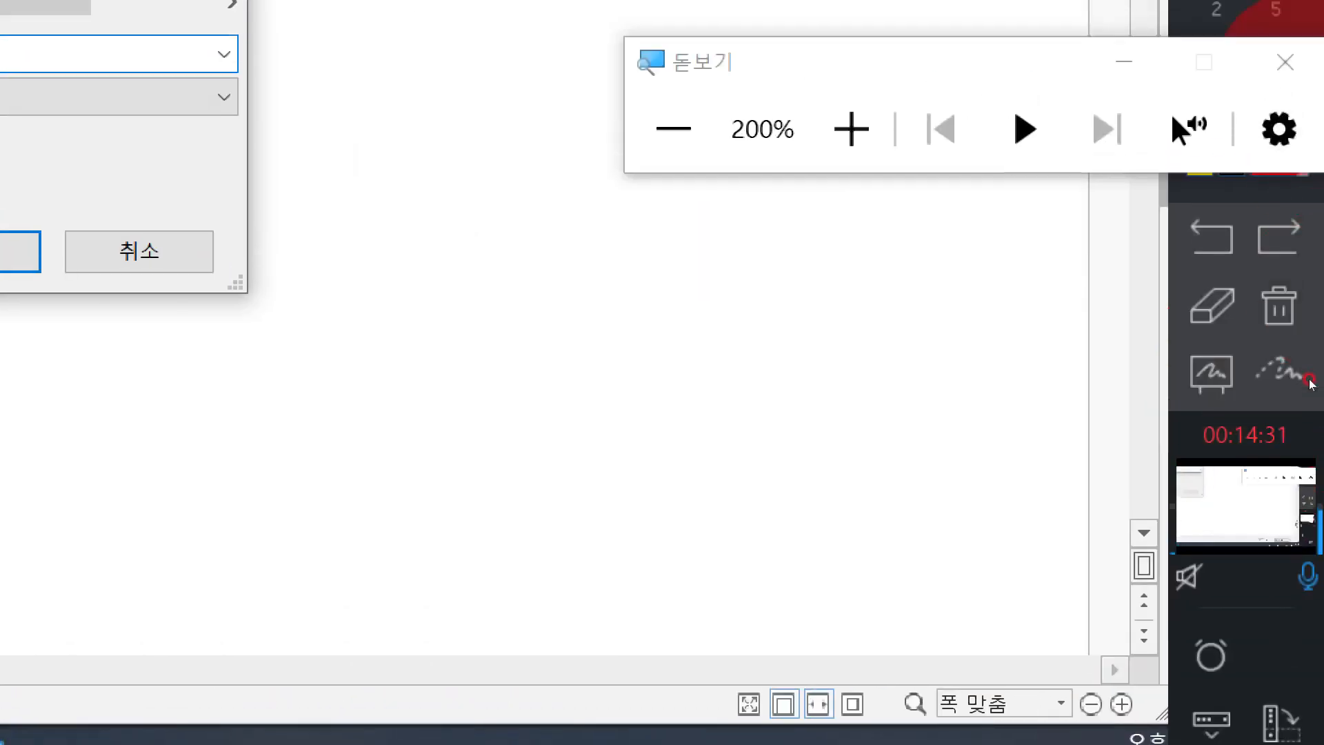
left_click(1283, 94)
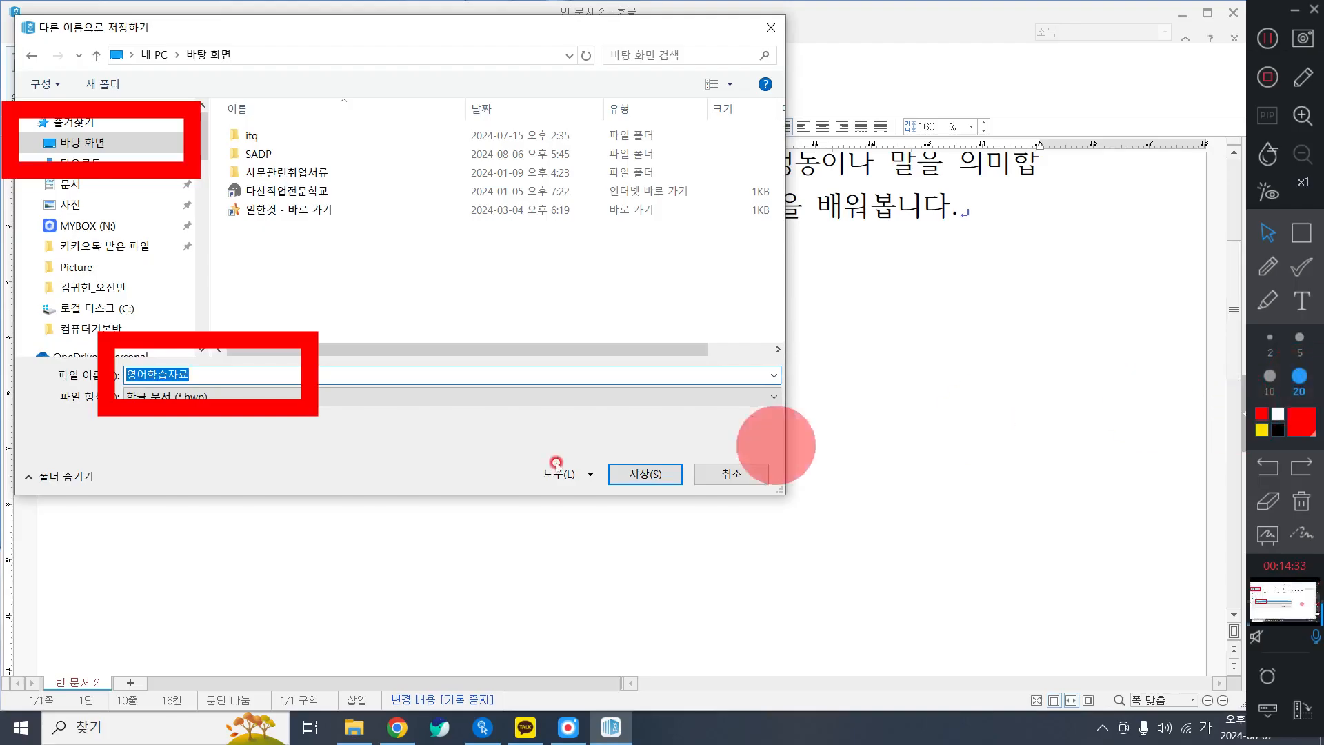
left_click(654, 475)
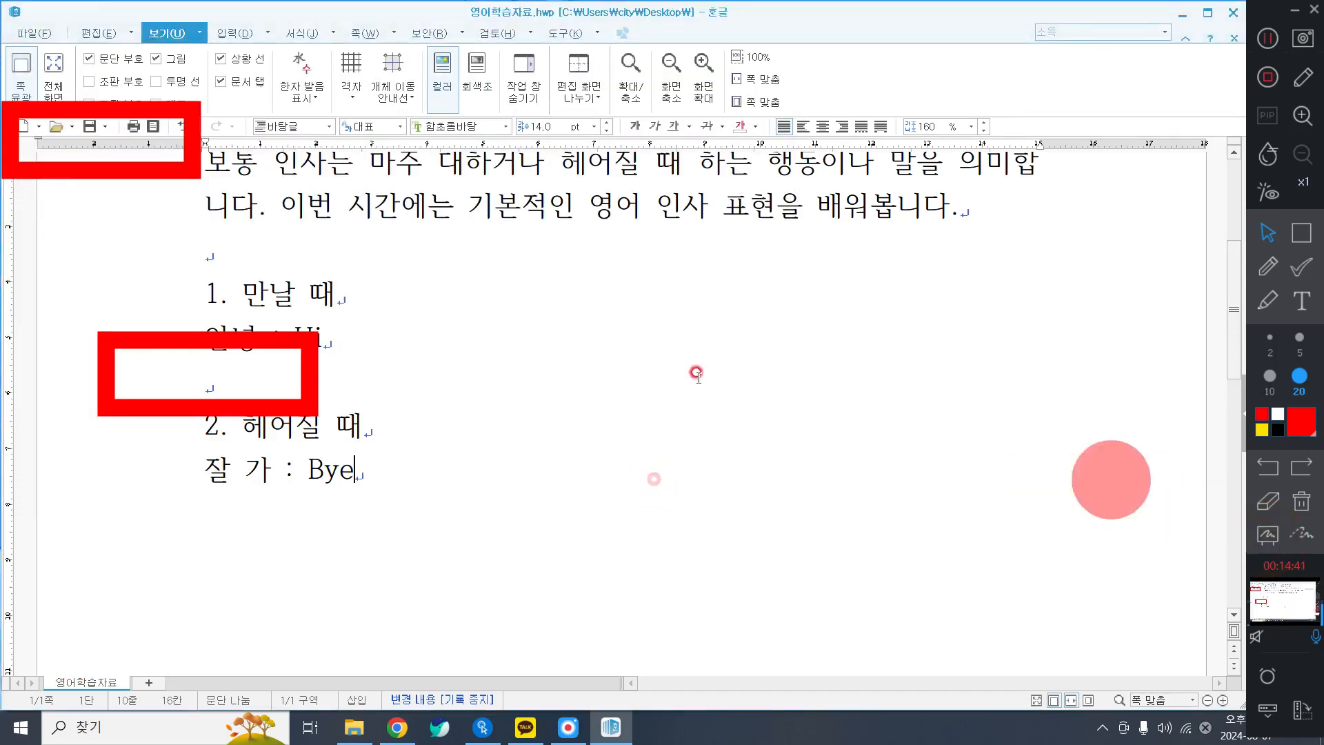
left_click(1301, 502)
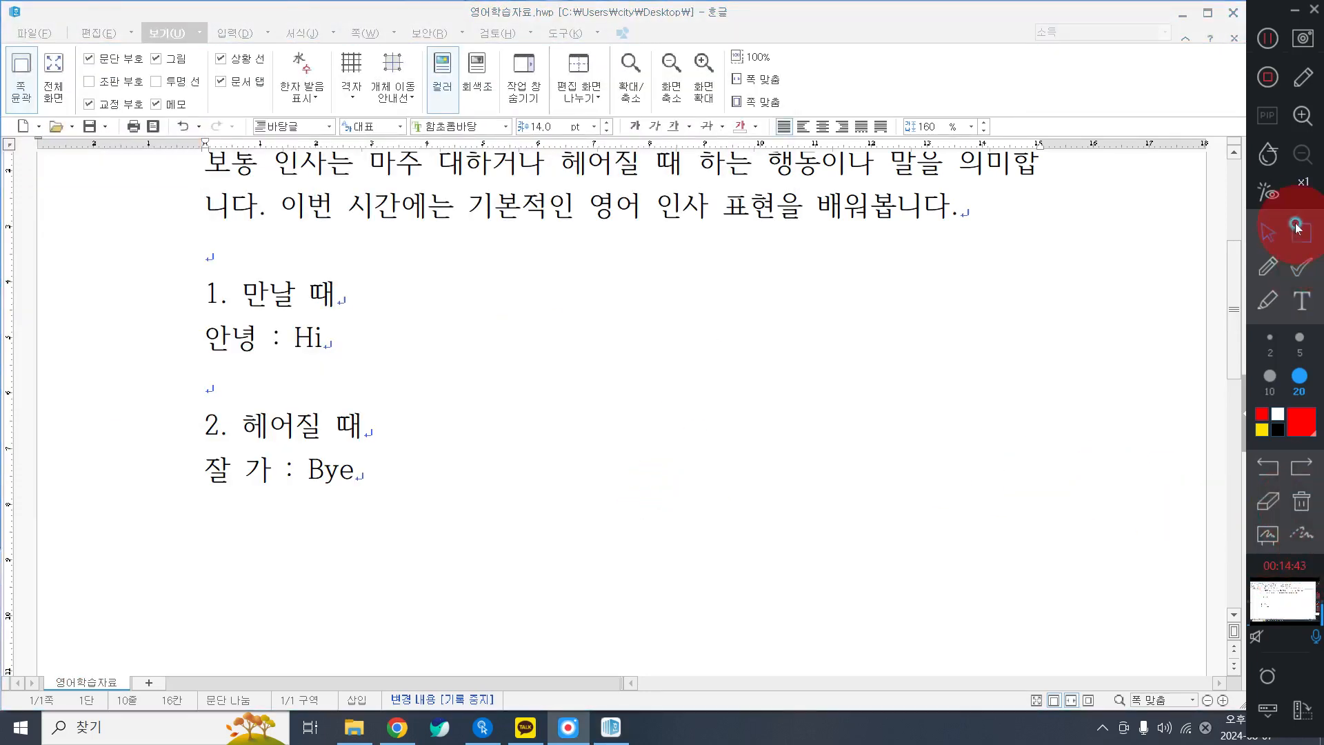
Temporarily outline the saved file's name and path in the title bar with a red rectangle, and close the document.
left_click(1301, 232)
mouse_move(411, 5)
left_mouse_down()
mouse_move(669, 53)
mouse_move(738, 48)
mouse_move(702, 159)
mouse_move(796, 29)
left_mouse_up()
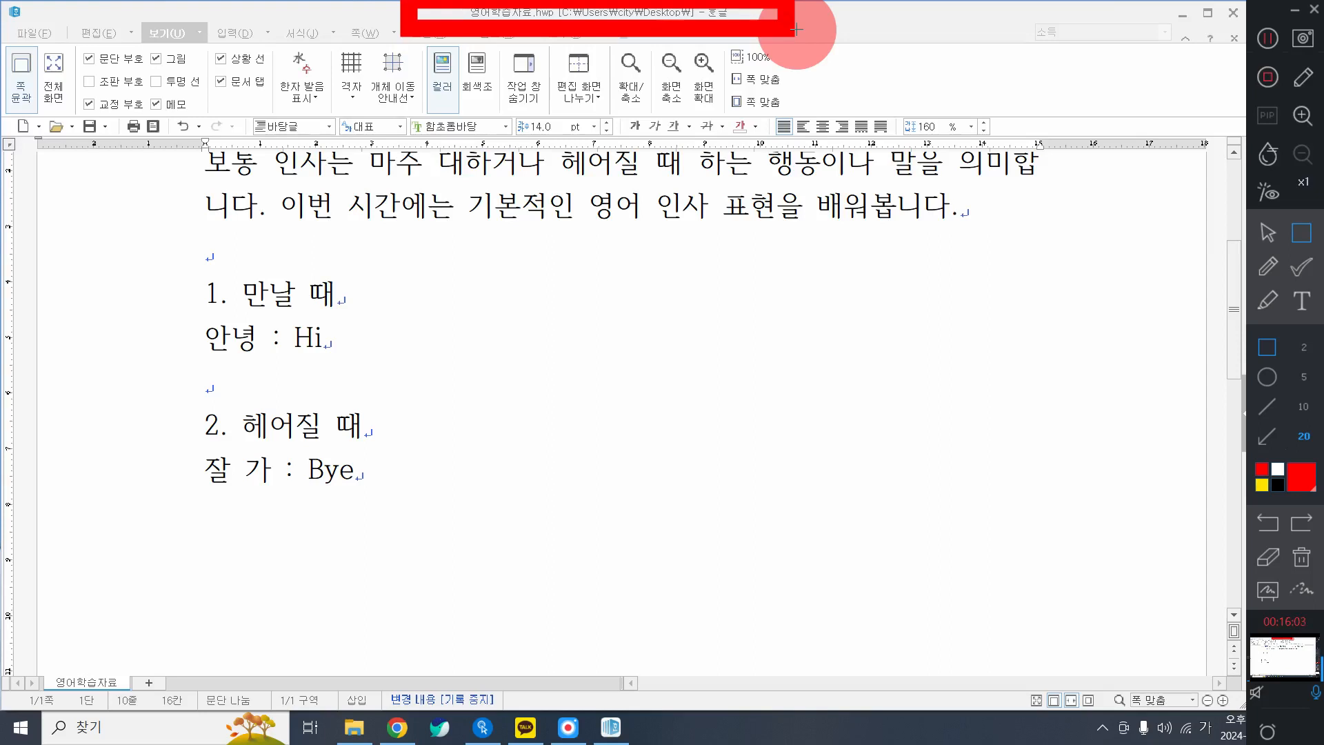
left_click(1306, 559)
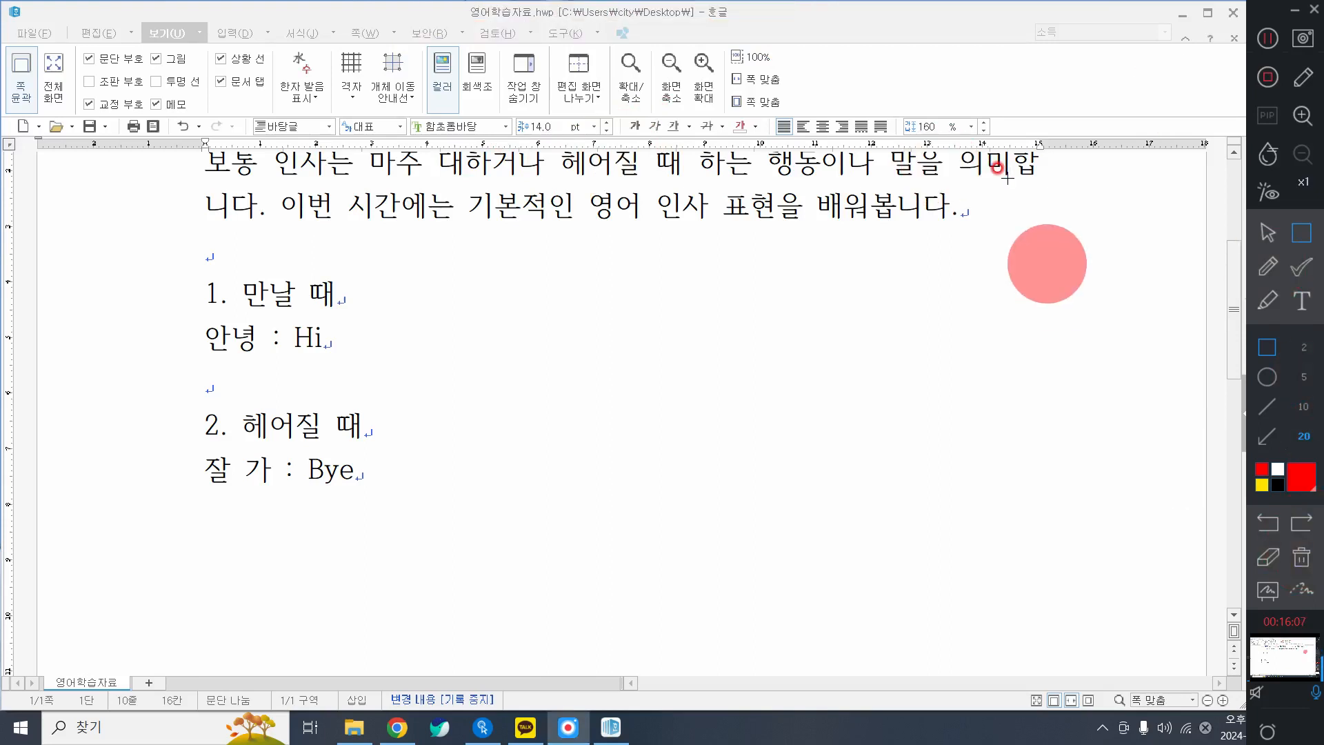
left_click(1268, 233)
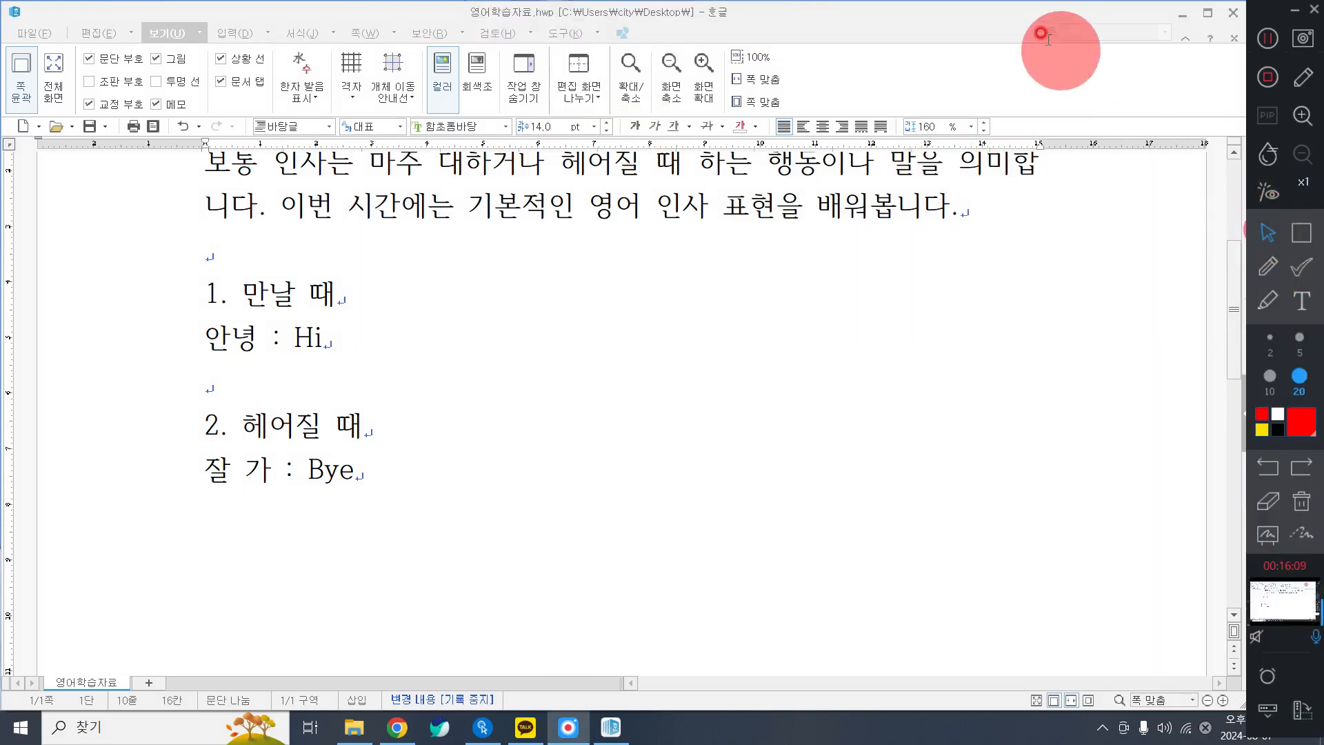
left_click(1232, 16)
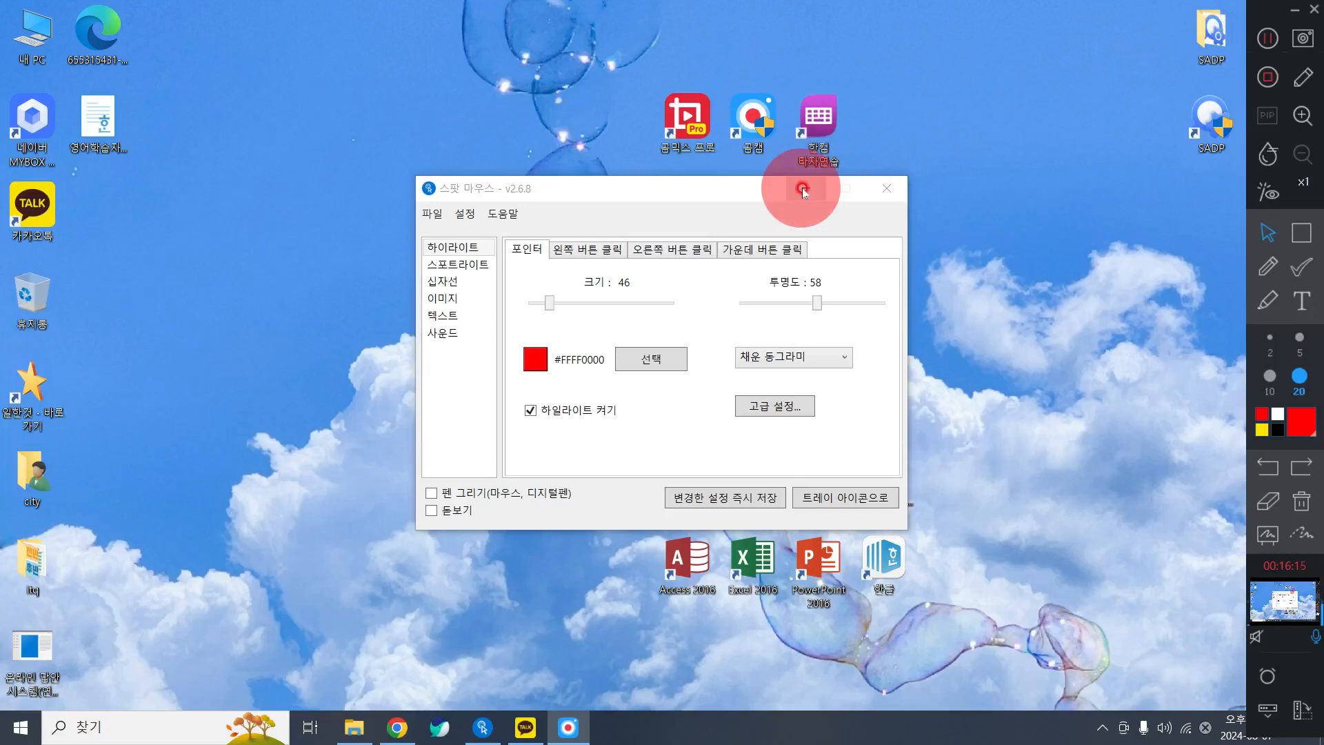
Minimize the 스팟 마우스 window, and outline the desktop area and the 영어학습자료 file icon with separate red rectangles.
left_click(803, 187)
left_click(343, 256)
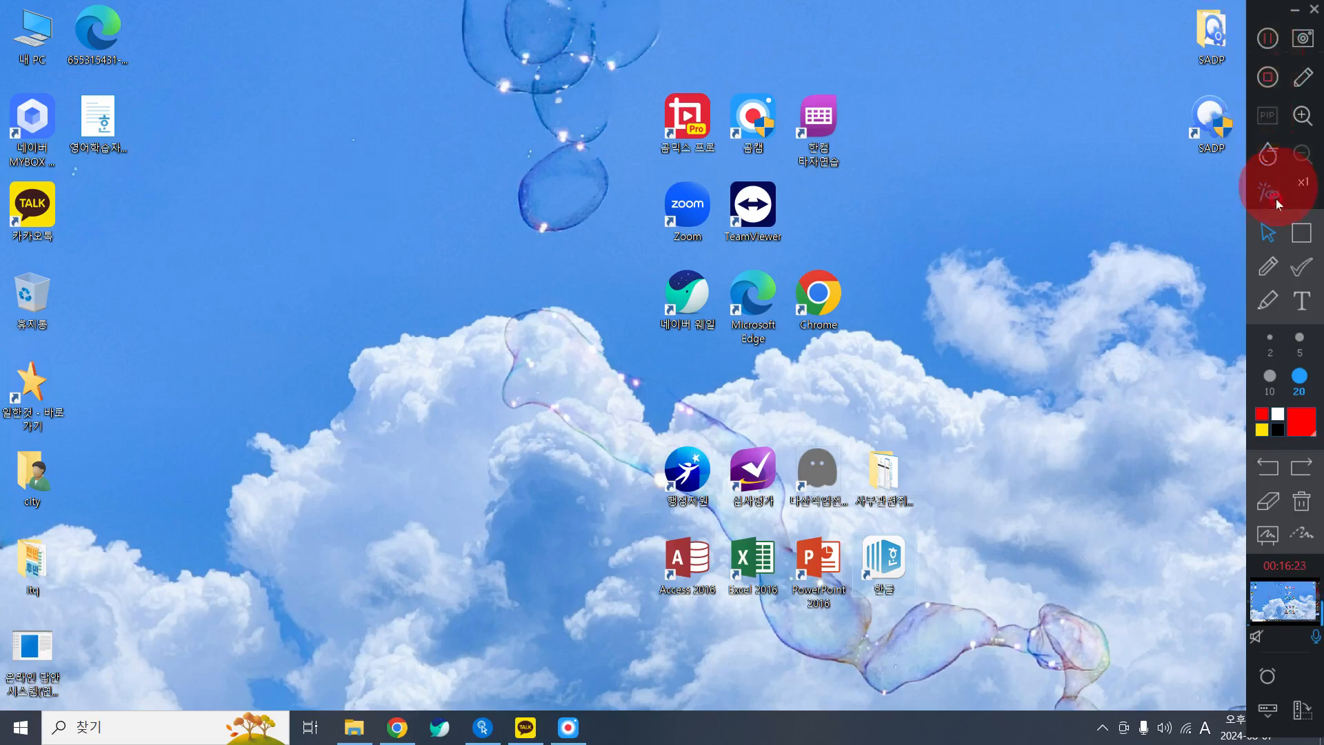
left_click(1292, 237)
mouse_move(6, 5)
left_mouse_down()
mouse_move(222, 494)
mouse_move(153, 178)
mouse_move(7, 7)
mouse_move(1234, 607)
mouse_move(1150, 662)
mouse_move(1235, 710)
left_mouse_up()
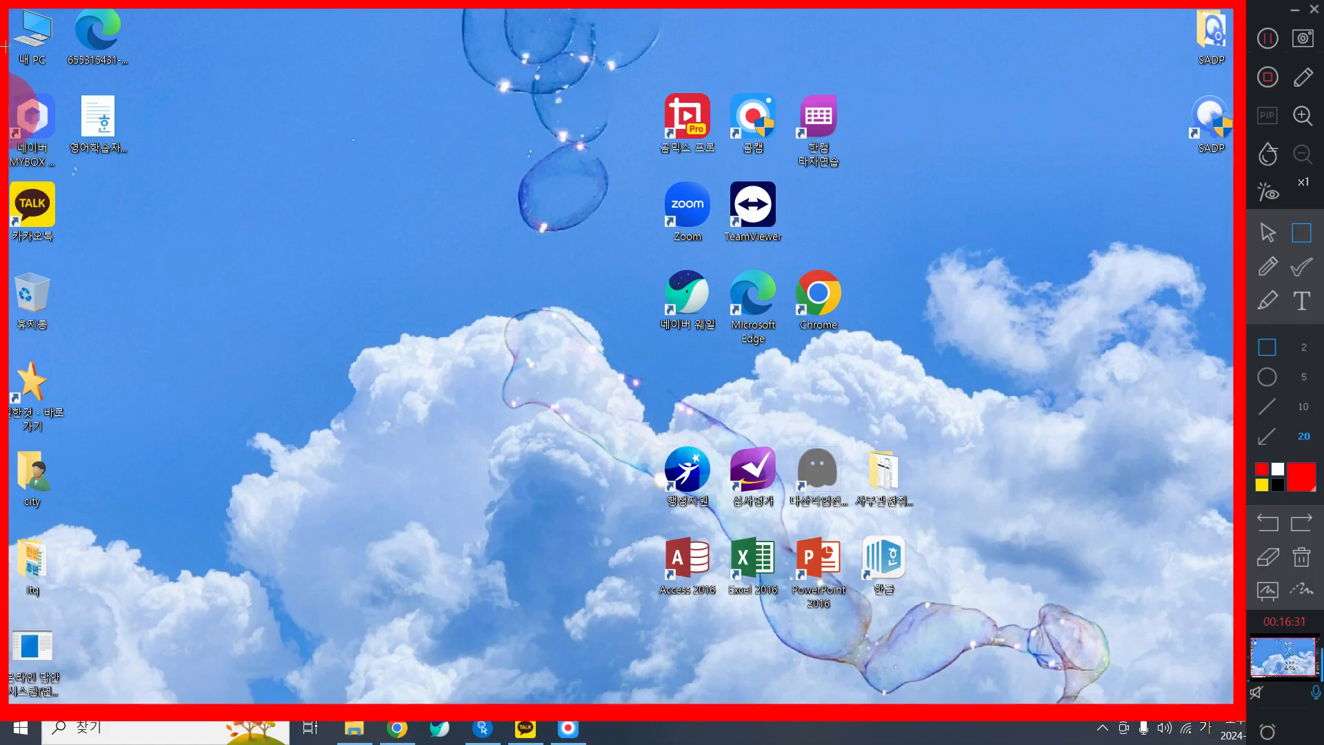
mouse_move(52, 69)
left_mouse_down()
mouse_move(138, 131)
mouse_move(147, 178)
left_mouse_up()
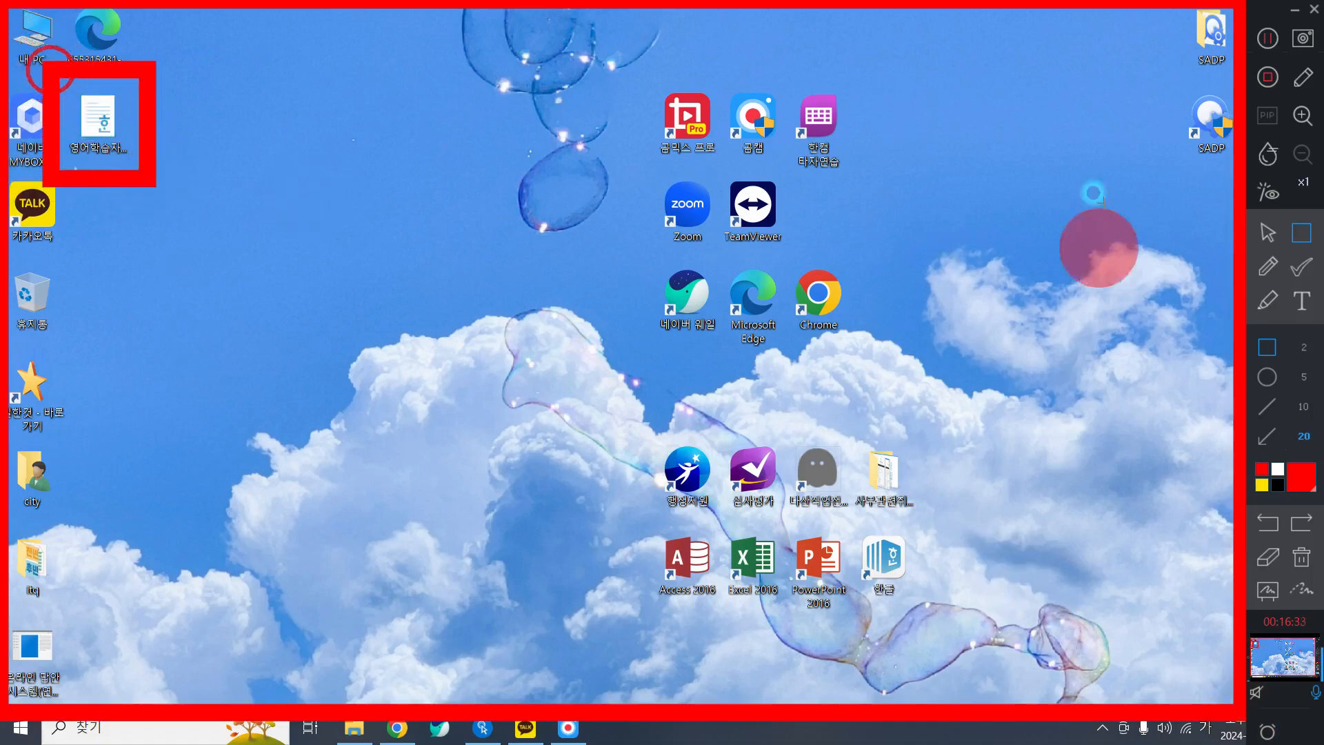
left_click(1267, 233)
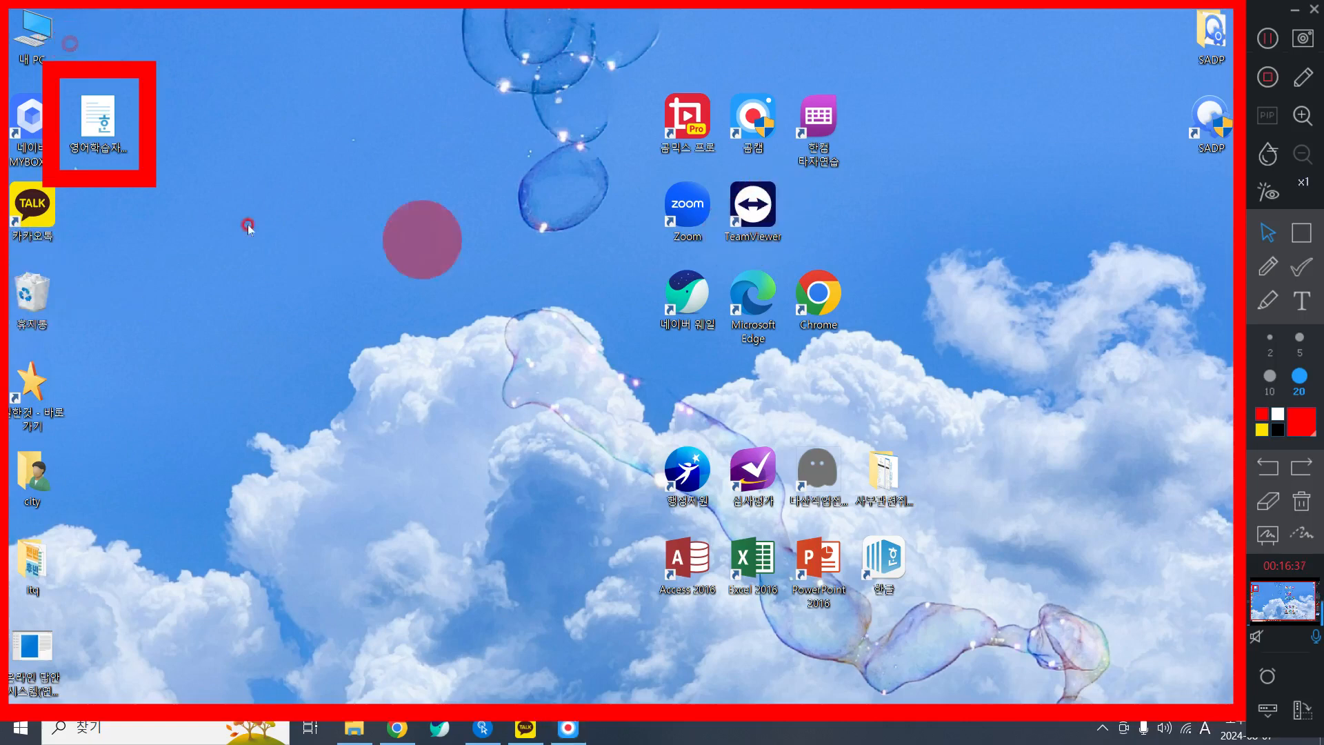
Empty the Recycle Bin on the desktop, permanently deleting its contents.
right_click(35, 300)
left_click(116, 338)
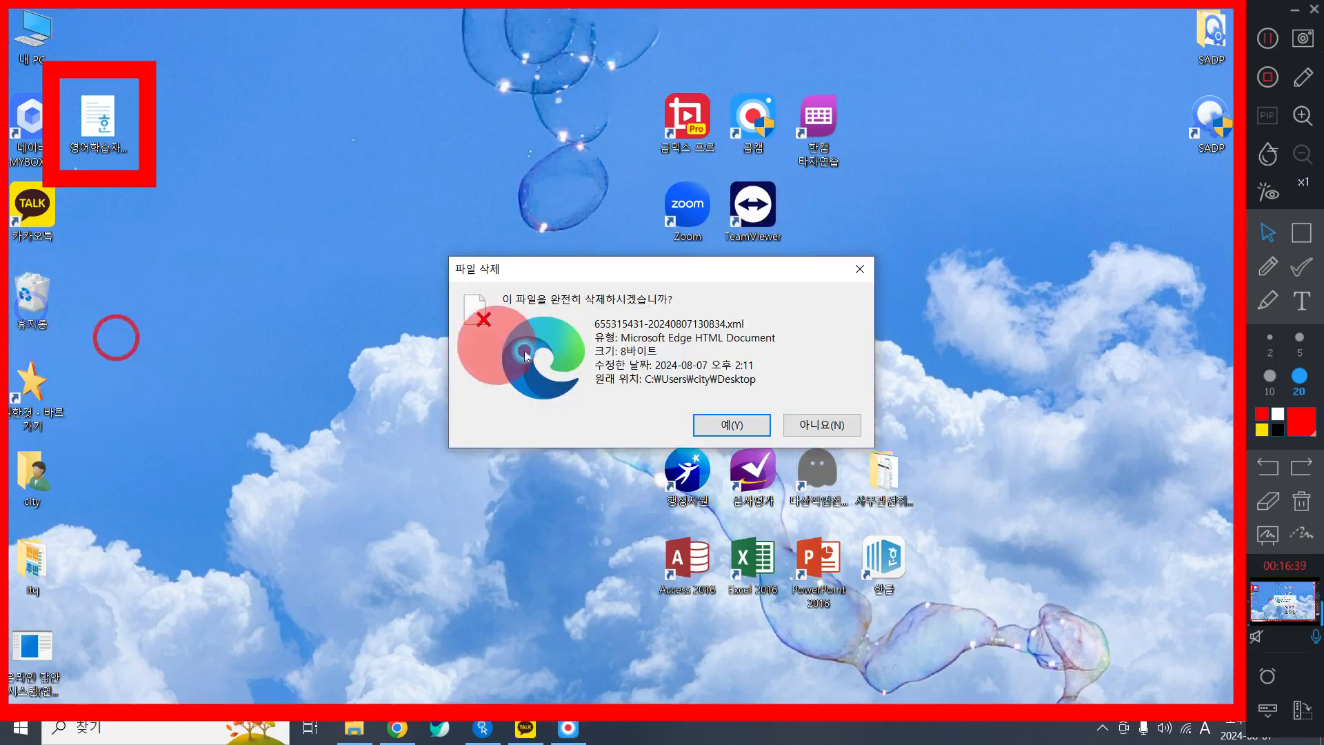
left_click(729, 424)
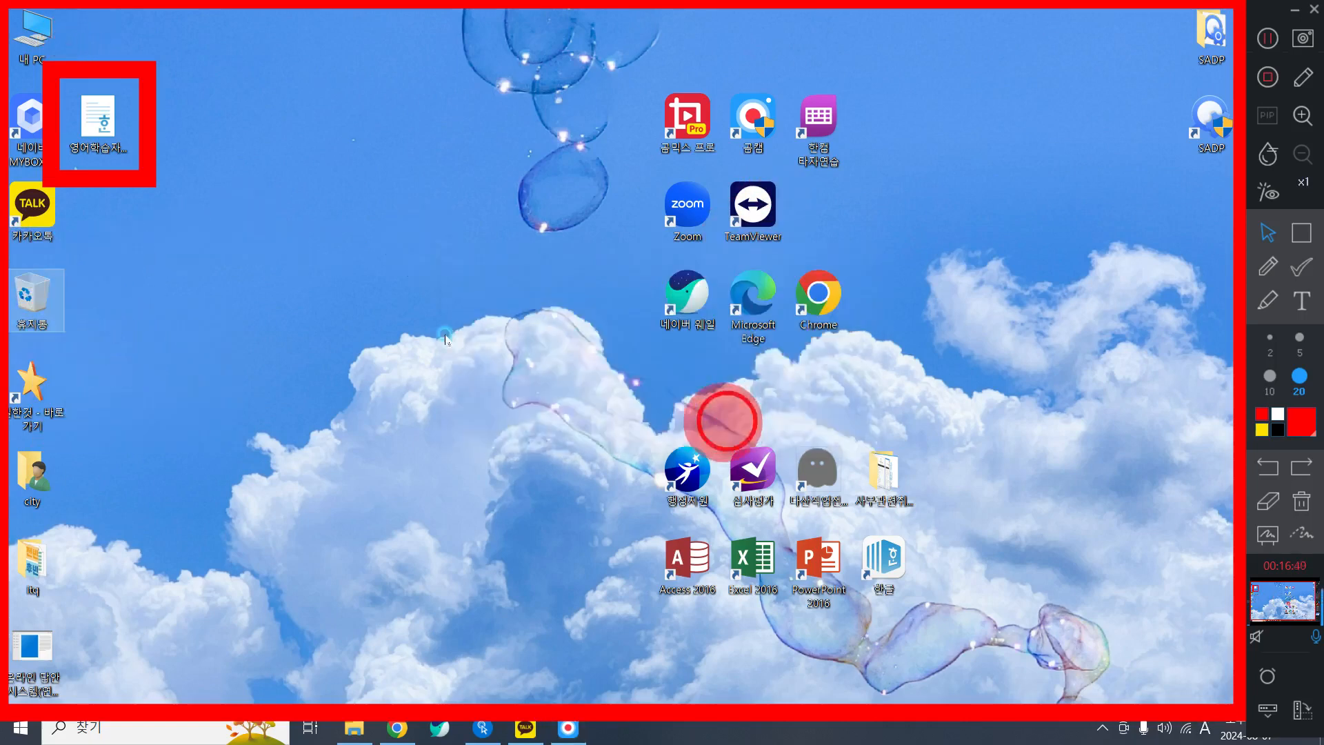
Open the saved 영어학습자료 document from the desktop and close it again, leaving a blank document.
double_click(105, 138)
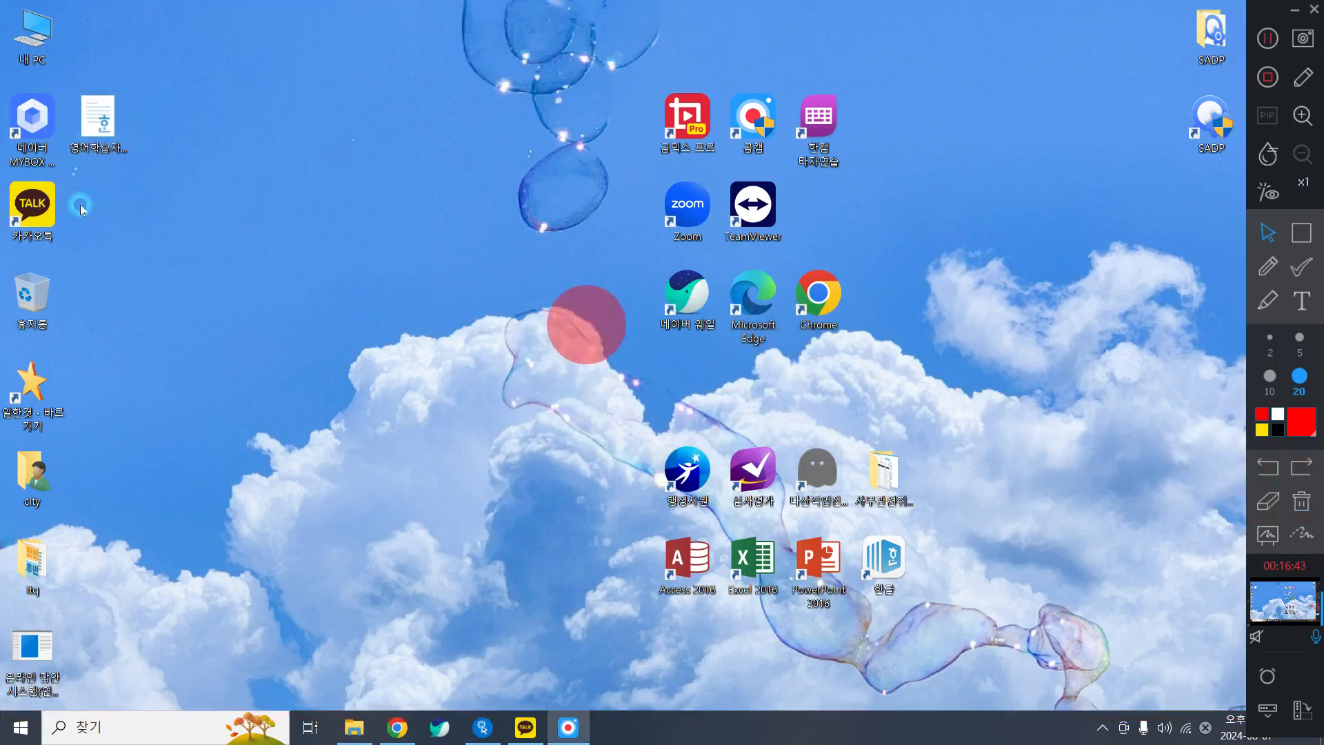
double_click(95, 130)
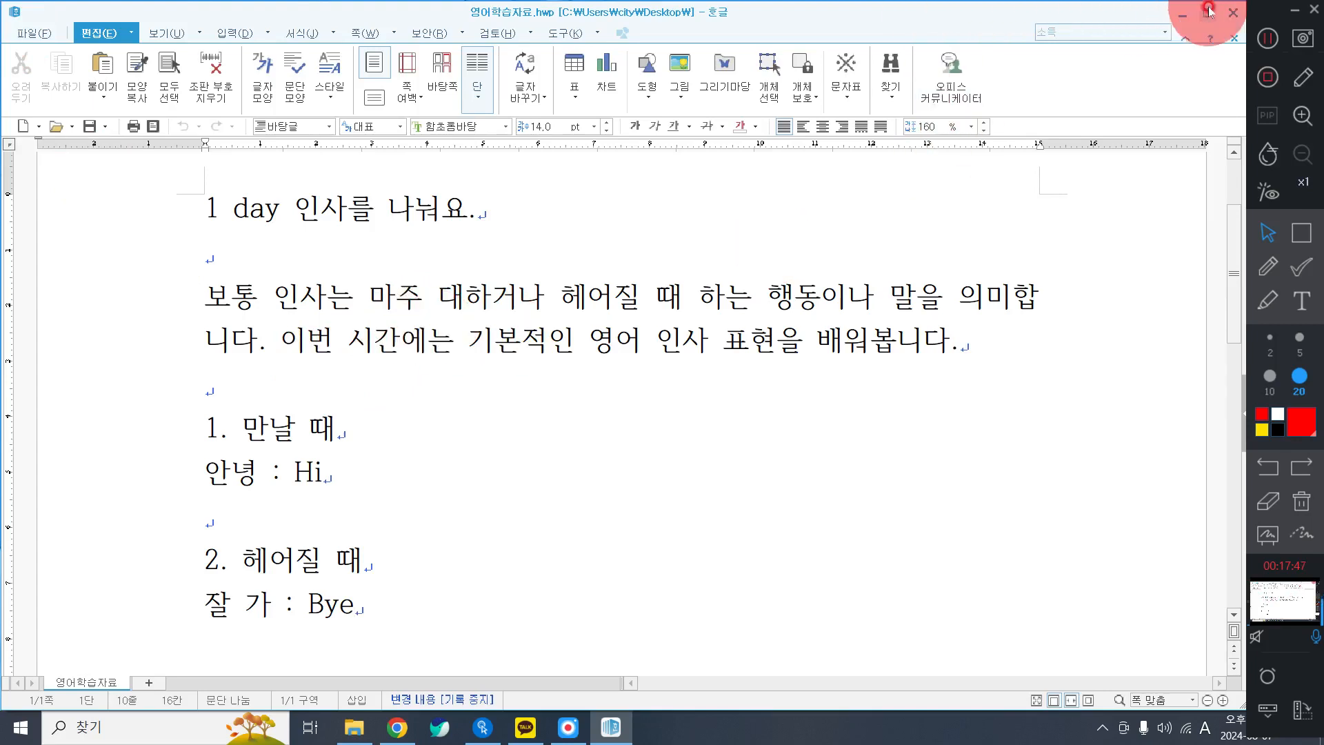
left_click(1234, 40)
Enter "안녕" as trial text in the blank document and erase it.
left_click(535, 435)
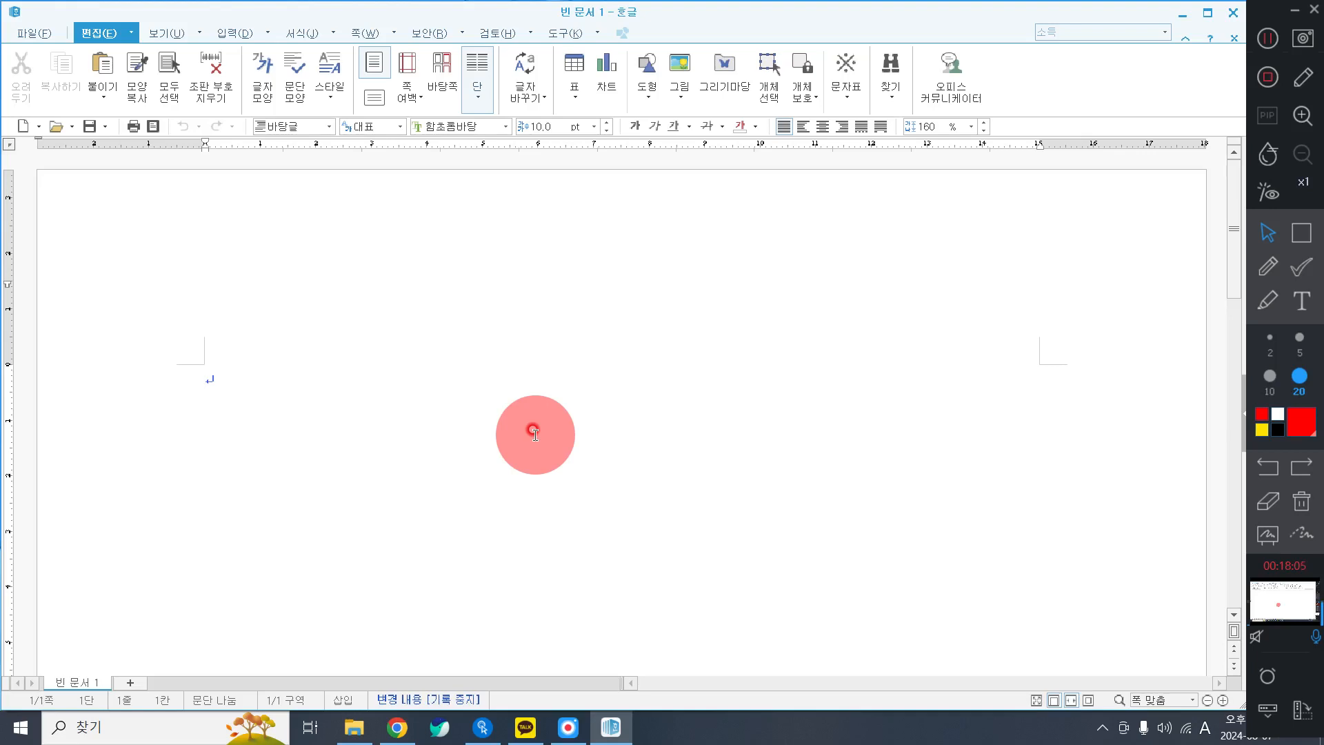
type("안녕")
key("BackSpace")
key("BackSpace")
key("BackSpace")
key("BackSpace")
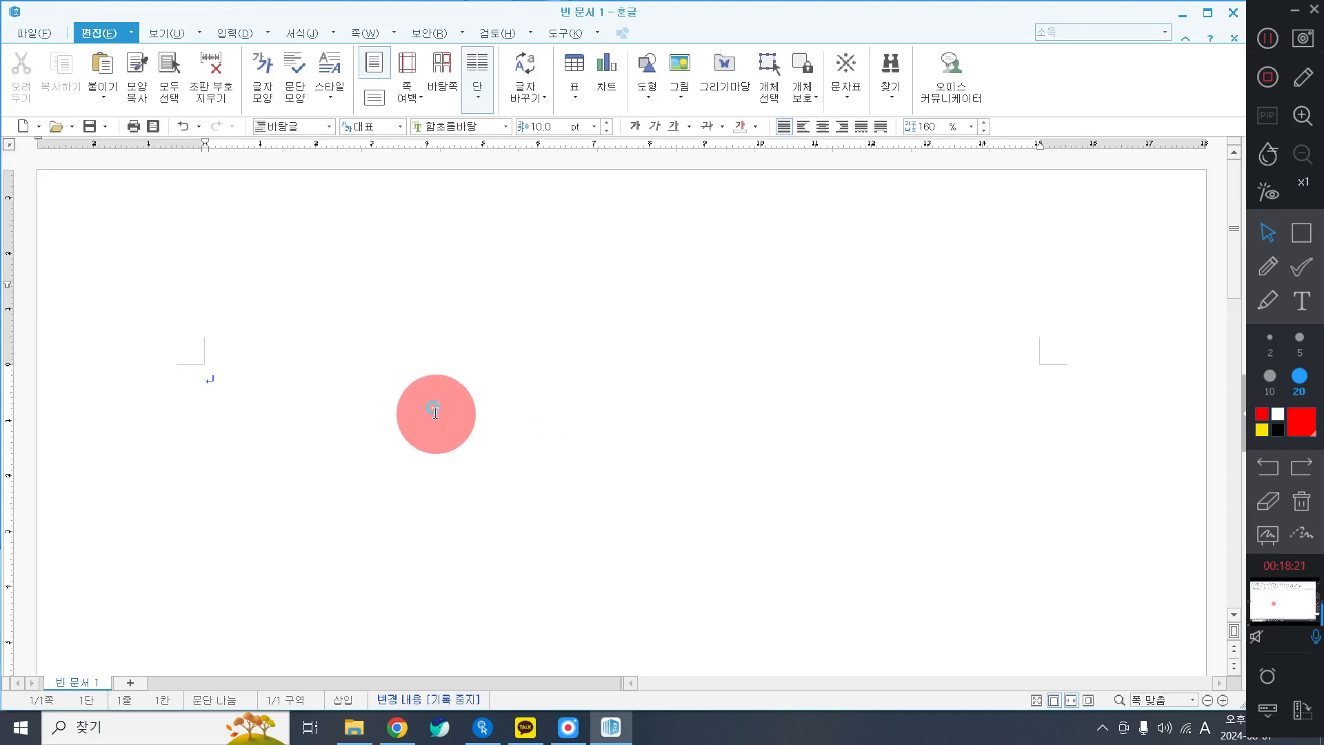
left_click(435, 412)
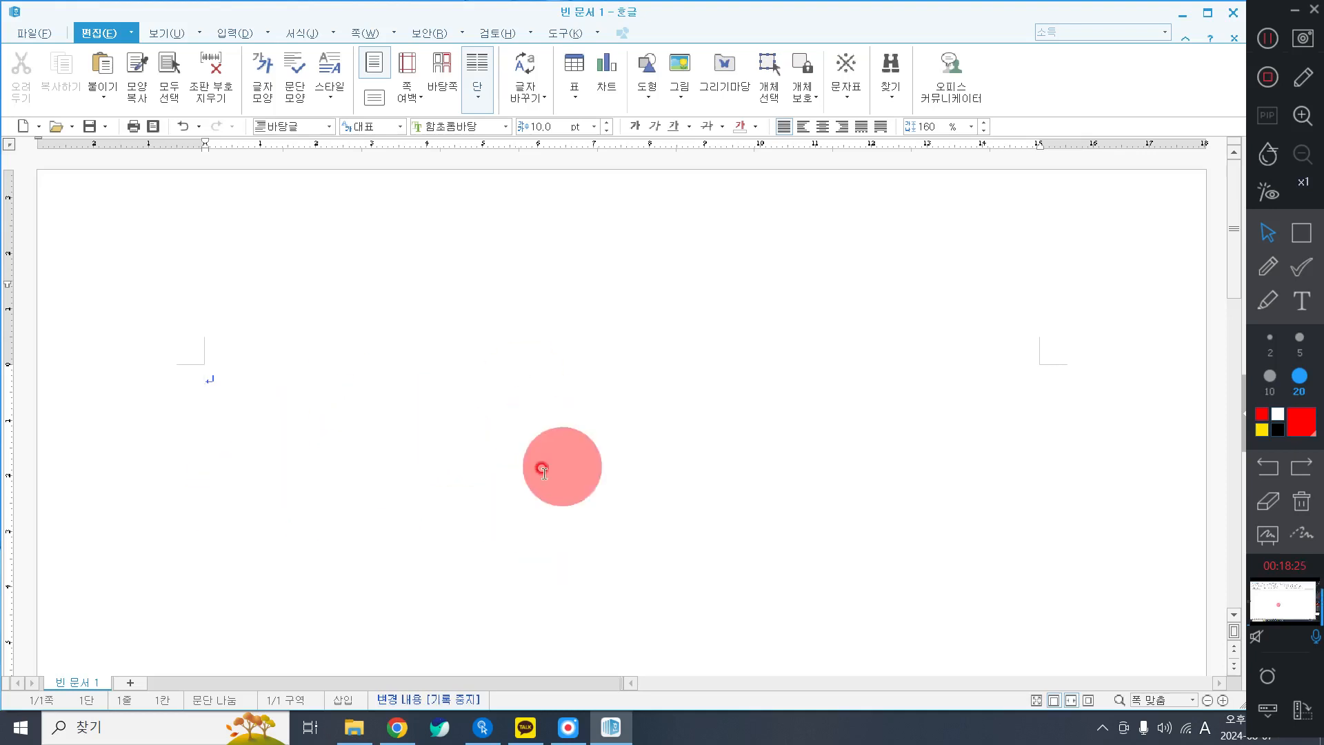
left_click(507, 454)
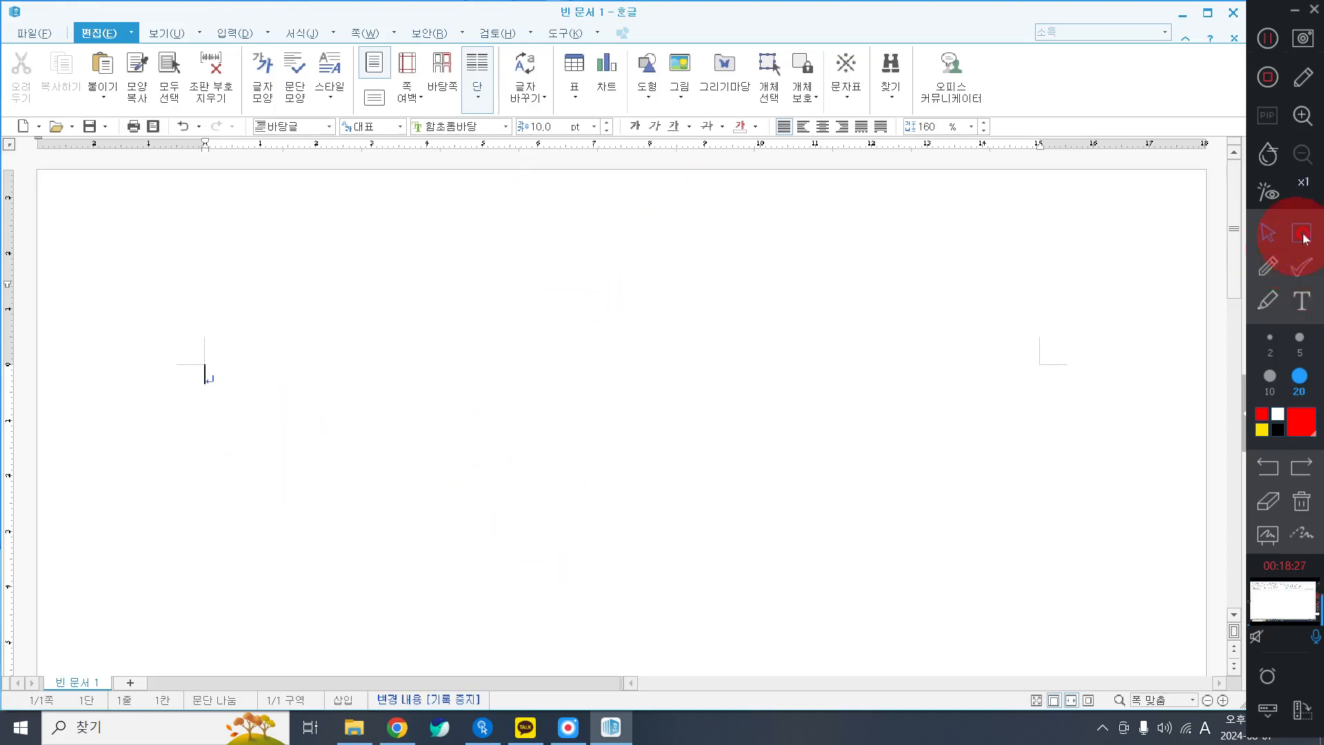
Temporarily outline the font name and font size settings with a red rectangle, and clear it.
left_click(1301, 232)
left_click_drag(385, 101, 636, 154)
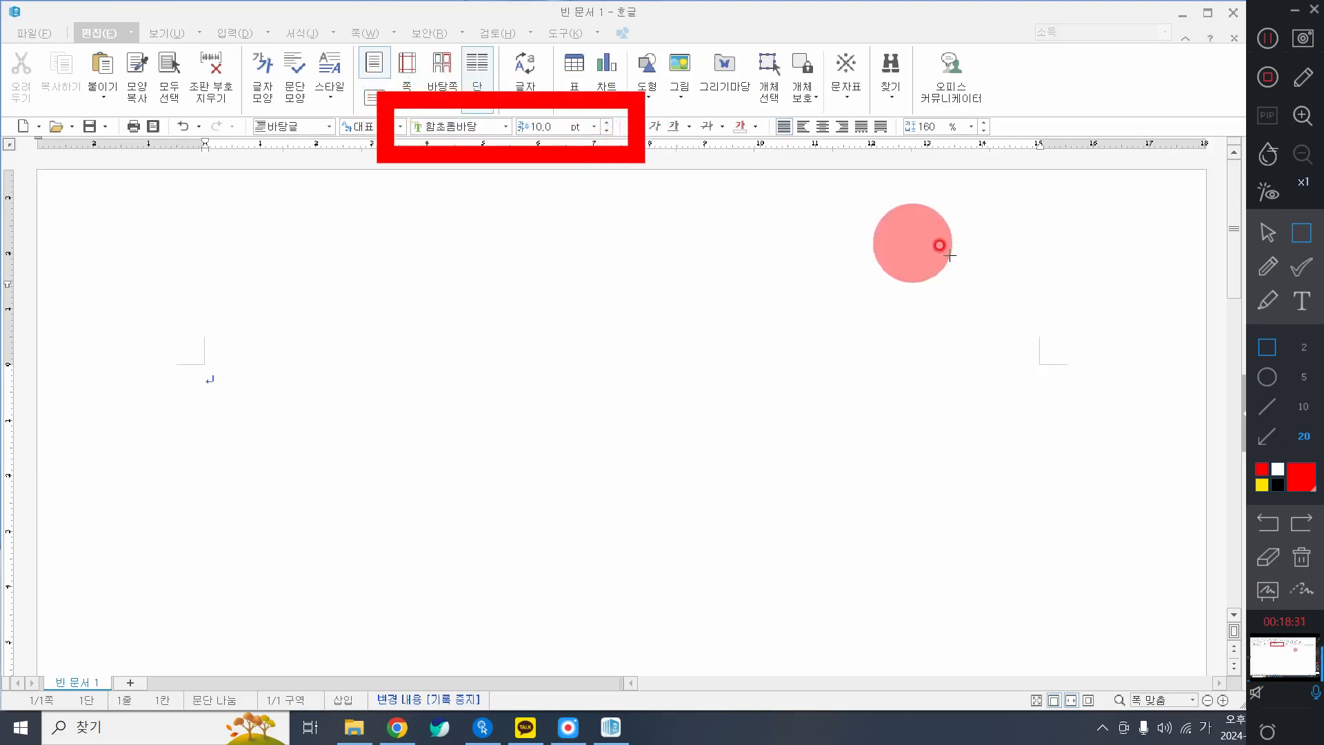
left_click(1268, 232)
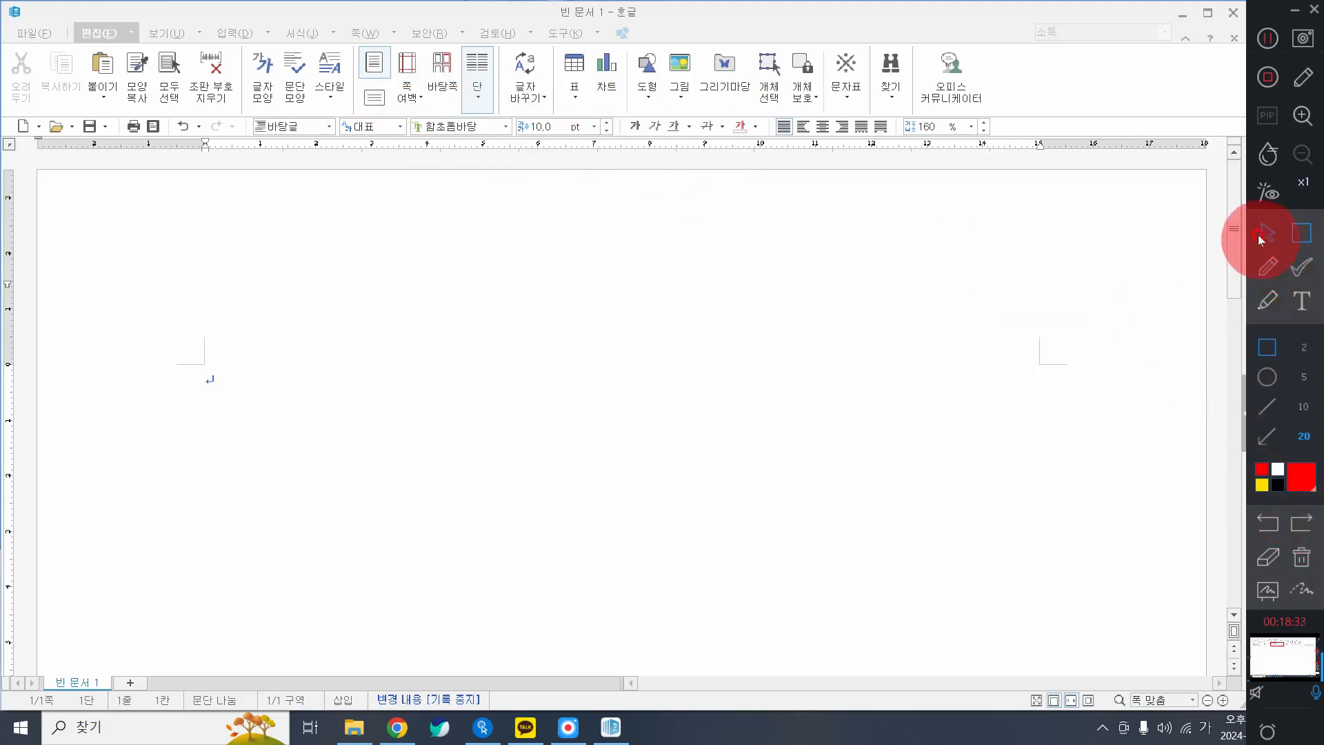
Set the font size for the blank document to 14 pt, and close the screen magnifier.
left_click(595, 127)
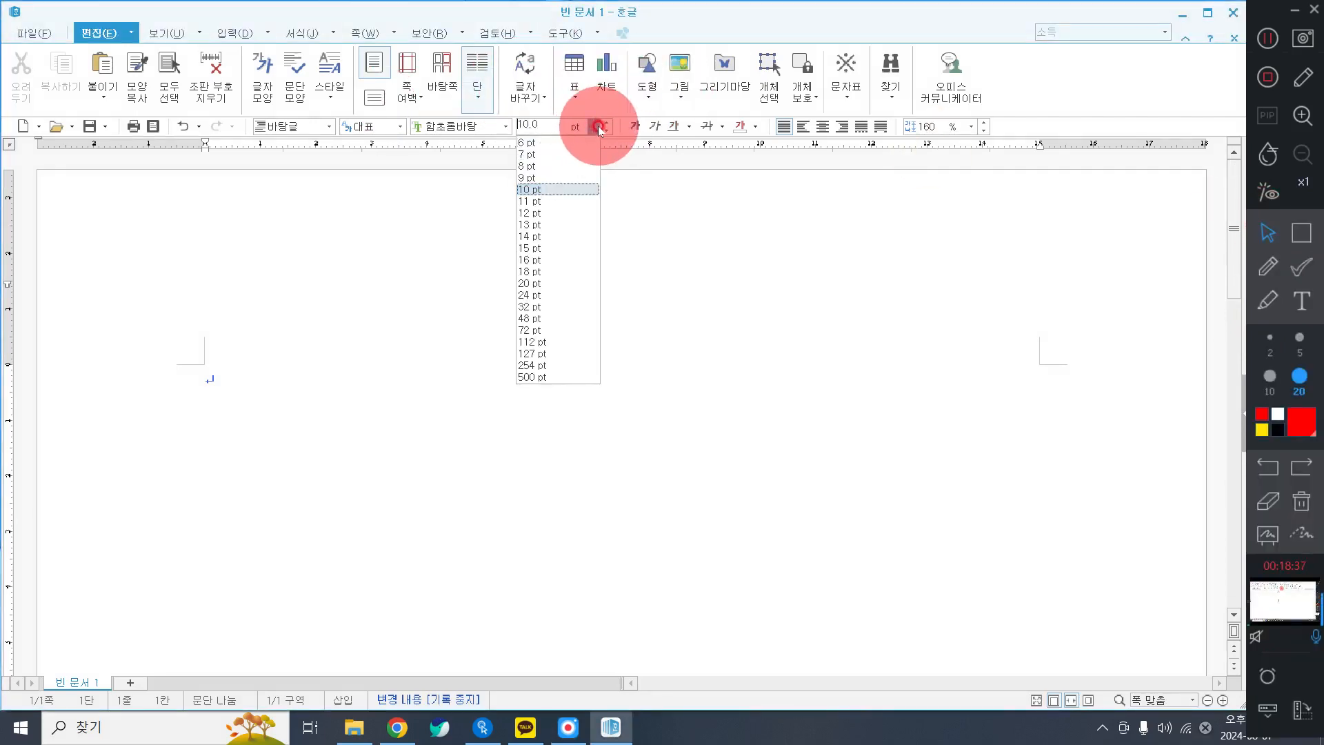
left_click(598, 127)
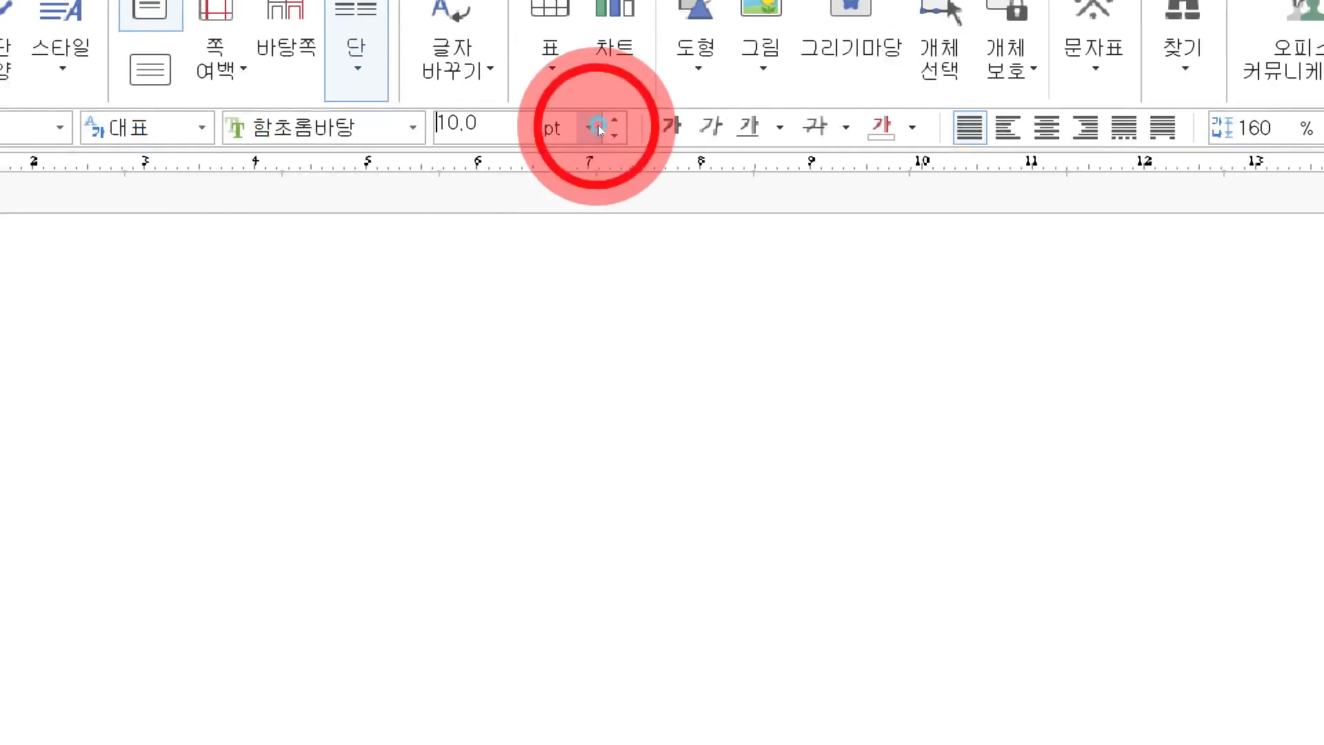
left_click(598, 127)
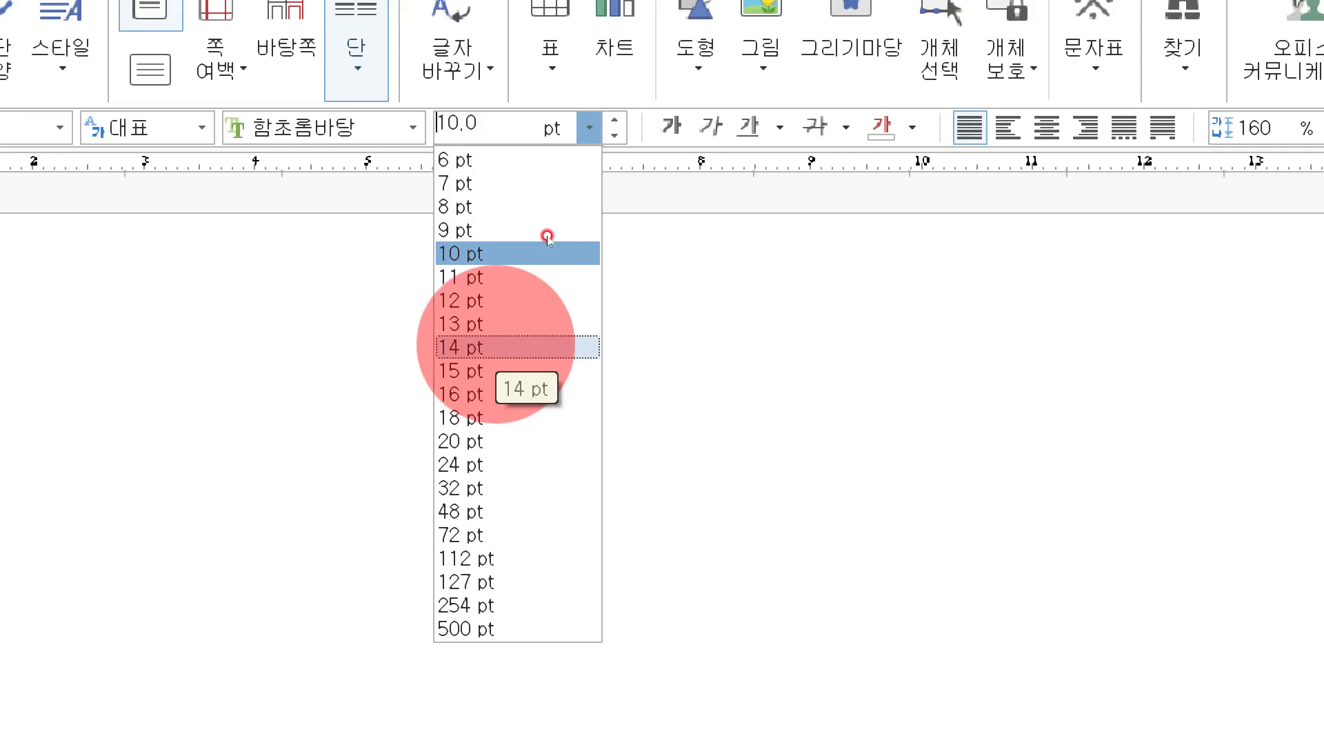
left_click(496, 347)
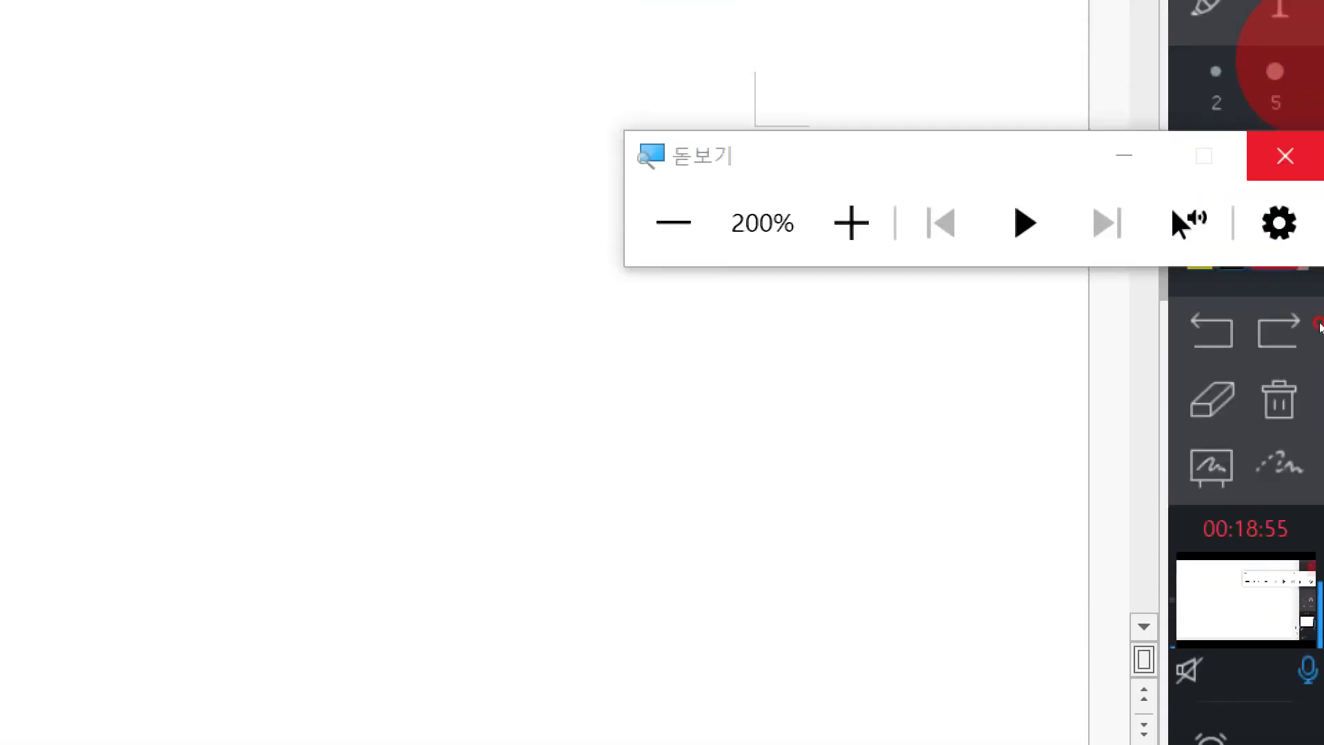
left_click(1286, 173)
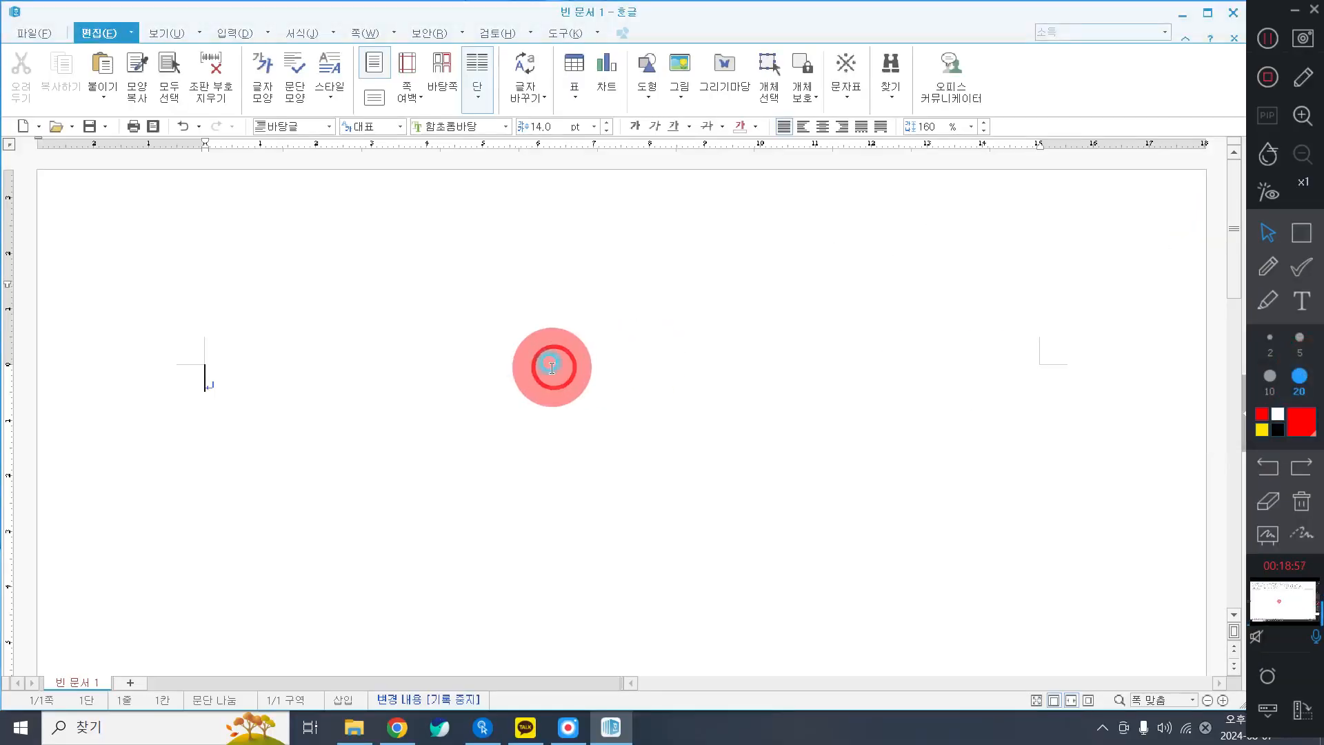
Enter the title "애국가", a blank line, and the heading "[1절]" on its own line.
type("애국가")
key("Return")
key("Return")
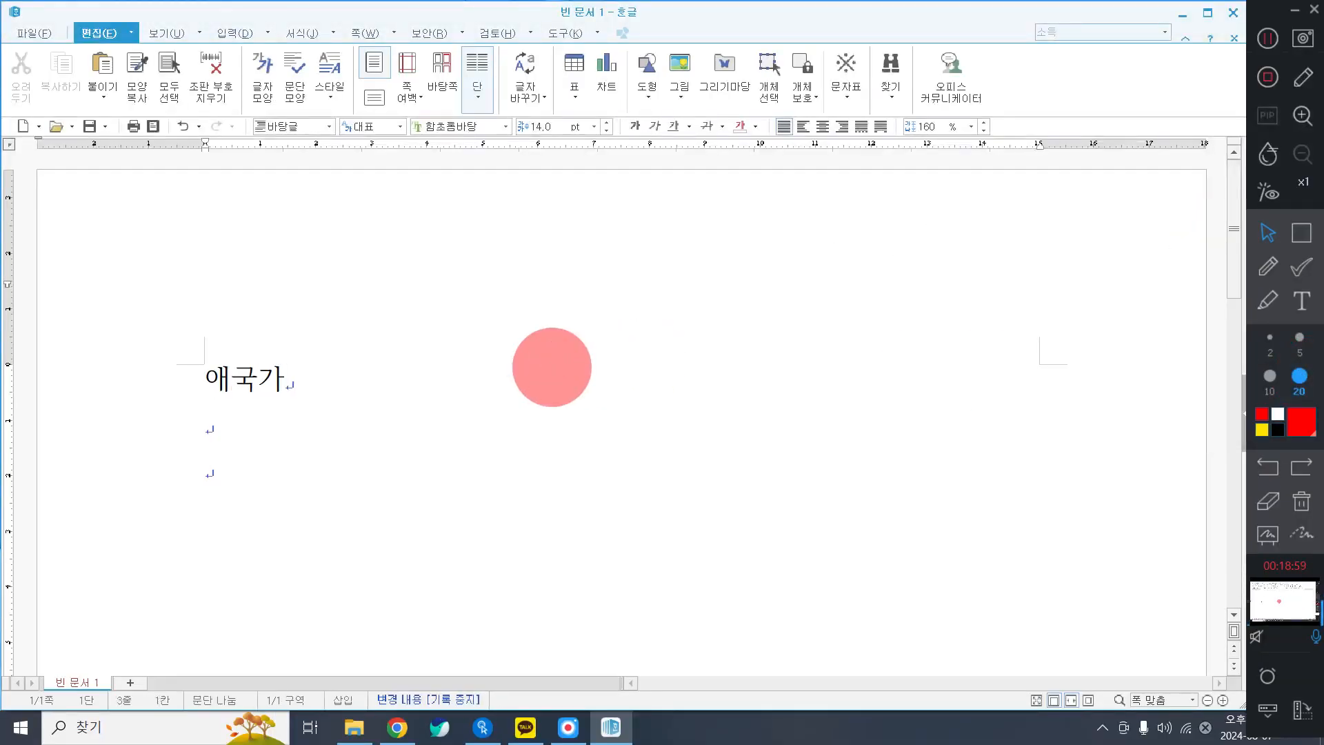
type("[1절] ㄷ")
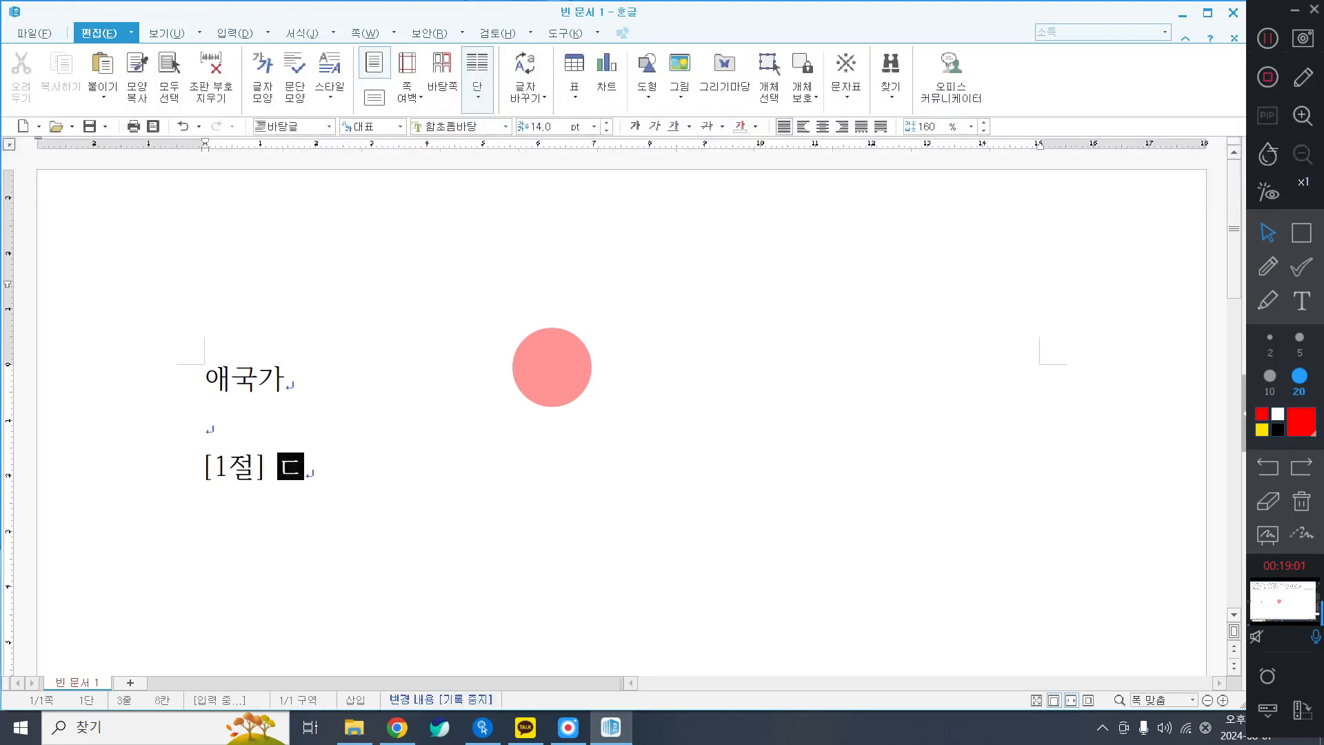
key("BackSpace")
key("Return")
Begin the first verse below the "[1절]" heading with "동해물과 백두산이", correcting typing errors.
type("동해물고 ㅏ배")
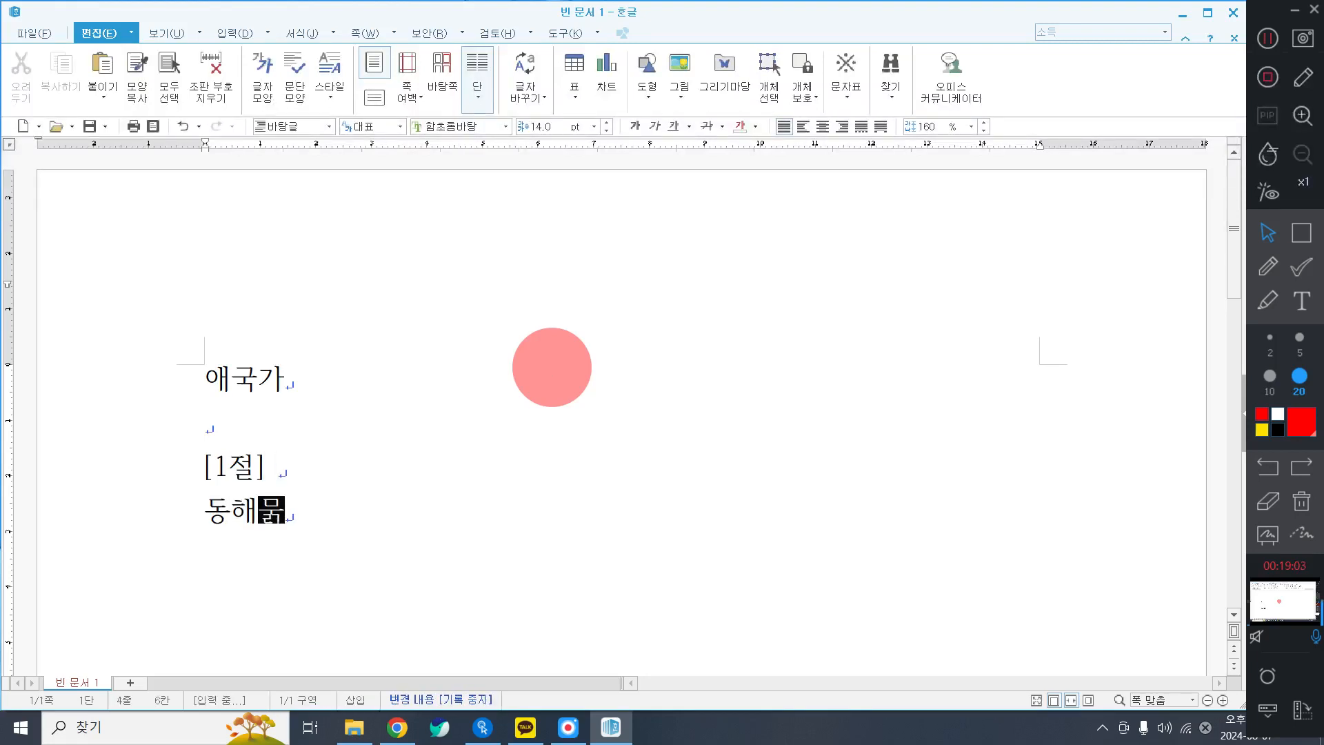
type("ㄱ")
key("BackSpace")
key("BackSpace")
key("BackSpace")
key("BackSpace")
key("BackSpace")
type("ㄱ")
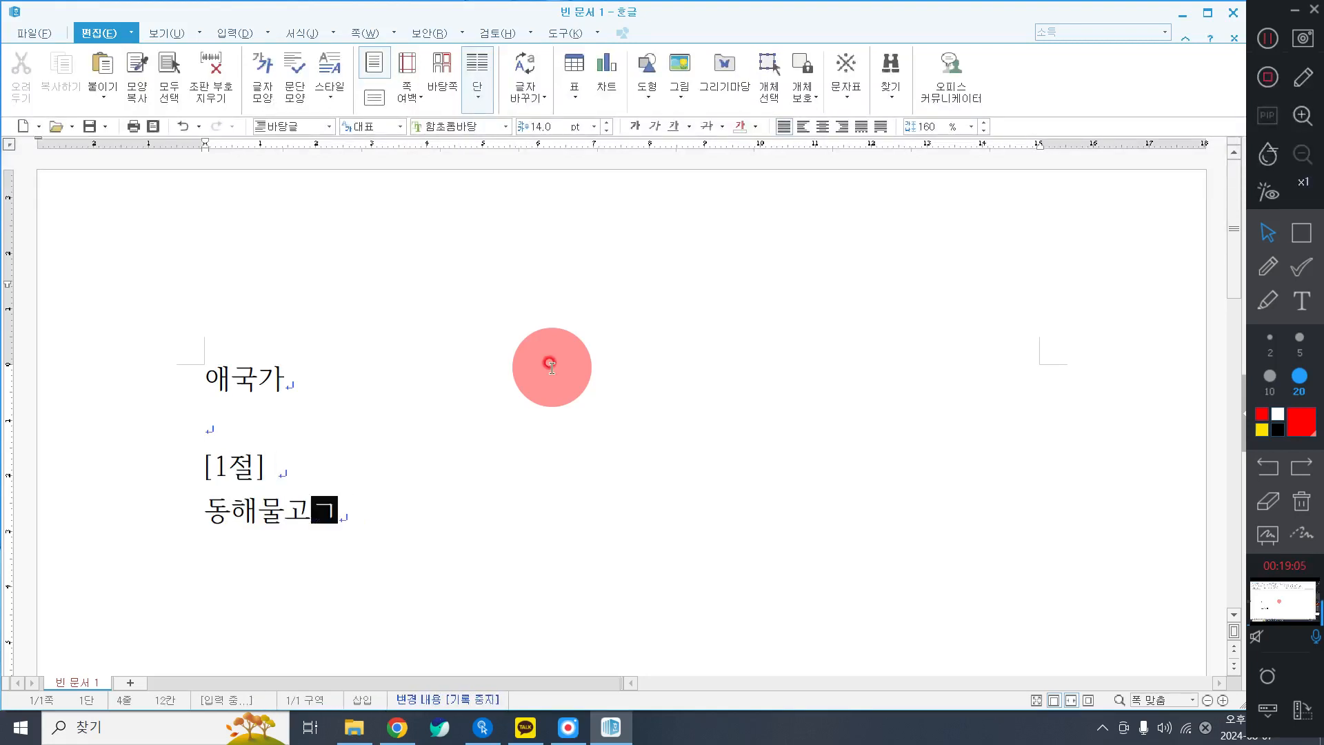
key("BackSpace")
key("BackSpace")
type("과 백두산이 ")
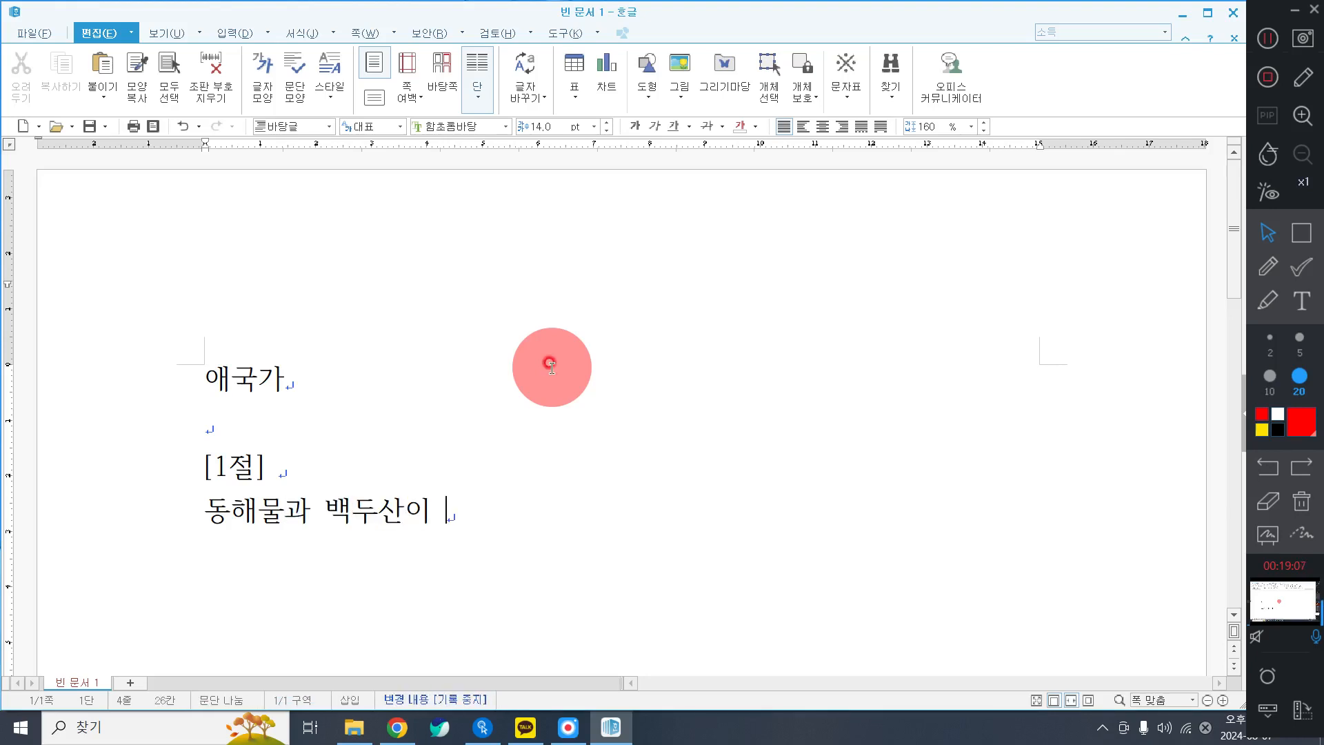
Complete the first verse with "마르고 닳도록 하느님이 보우하사 우리나라 만세.".
type("말르고 닳도록 ")
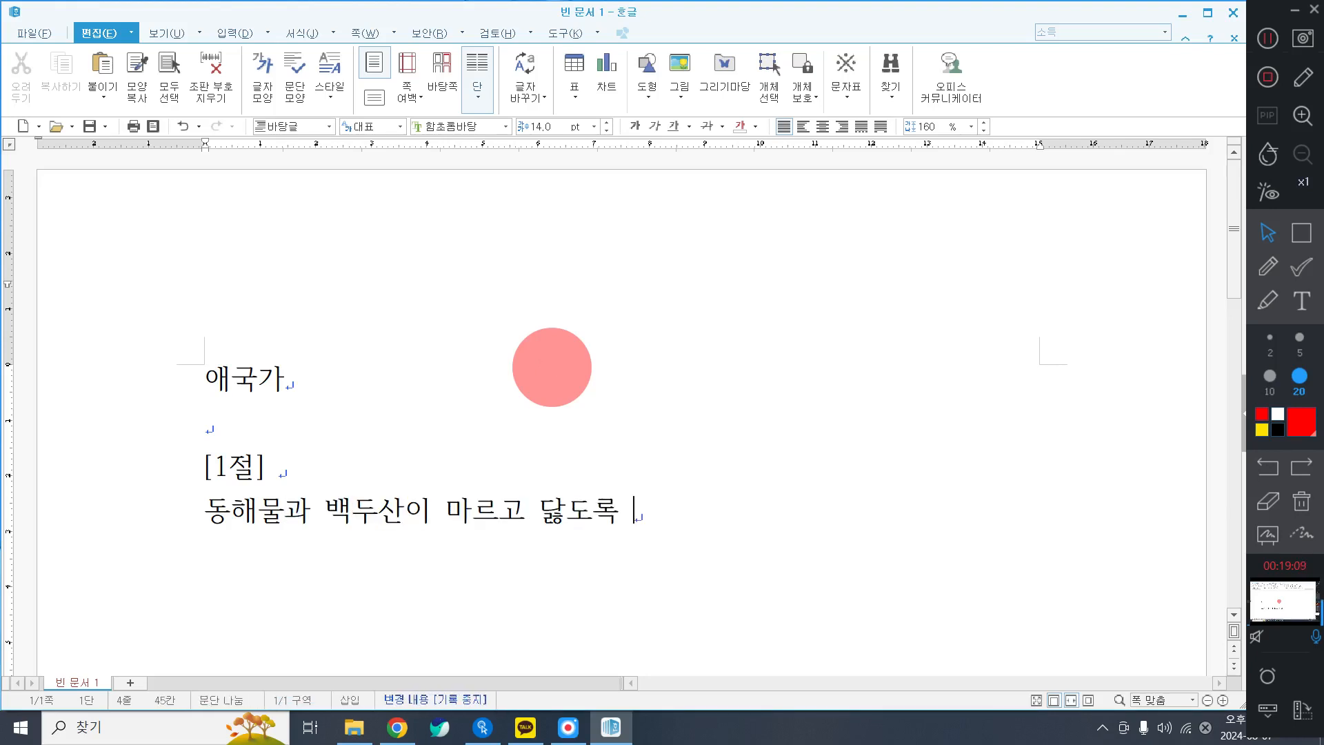
type("하느님이 보")
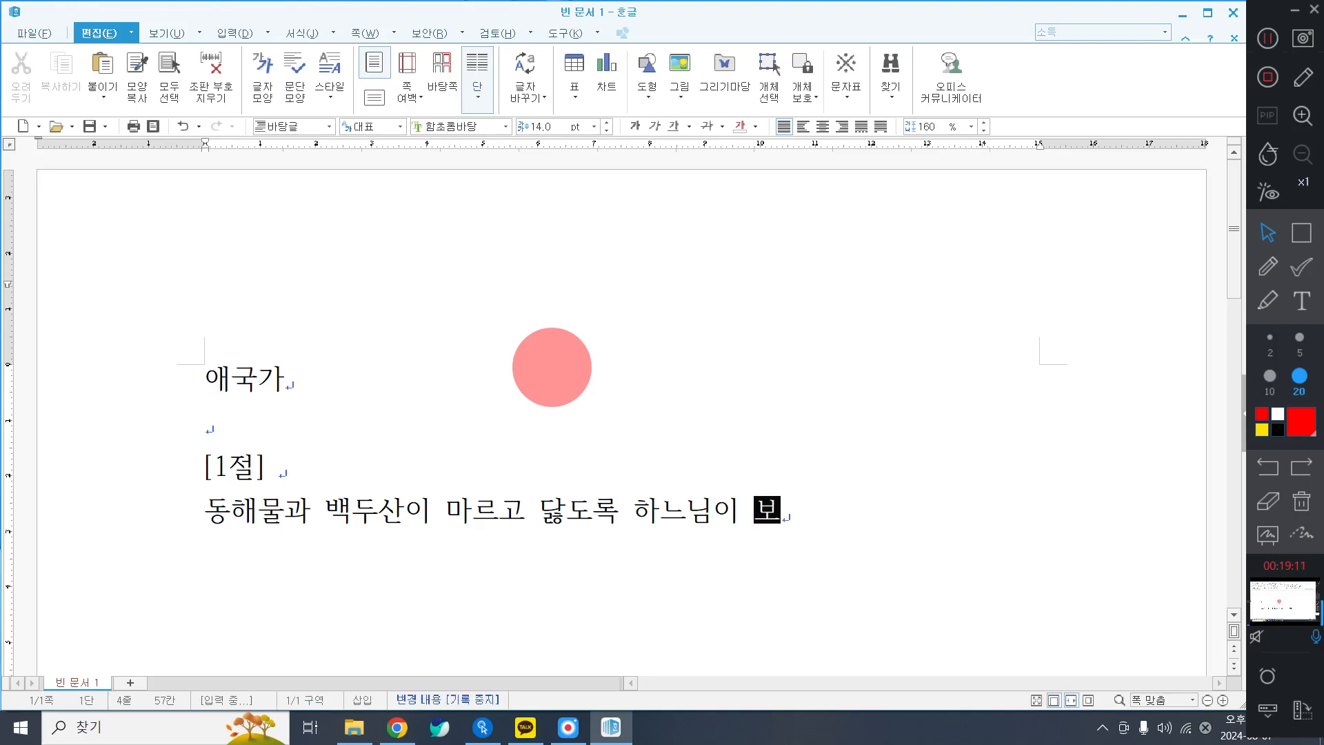
type("웋하")
type("사 우리나라 마")
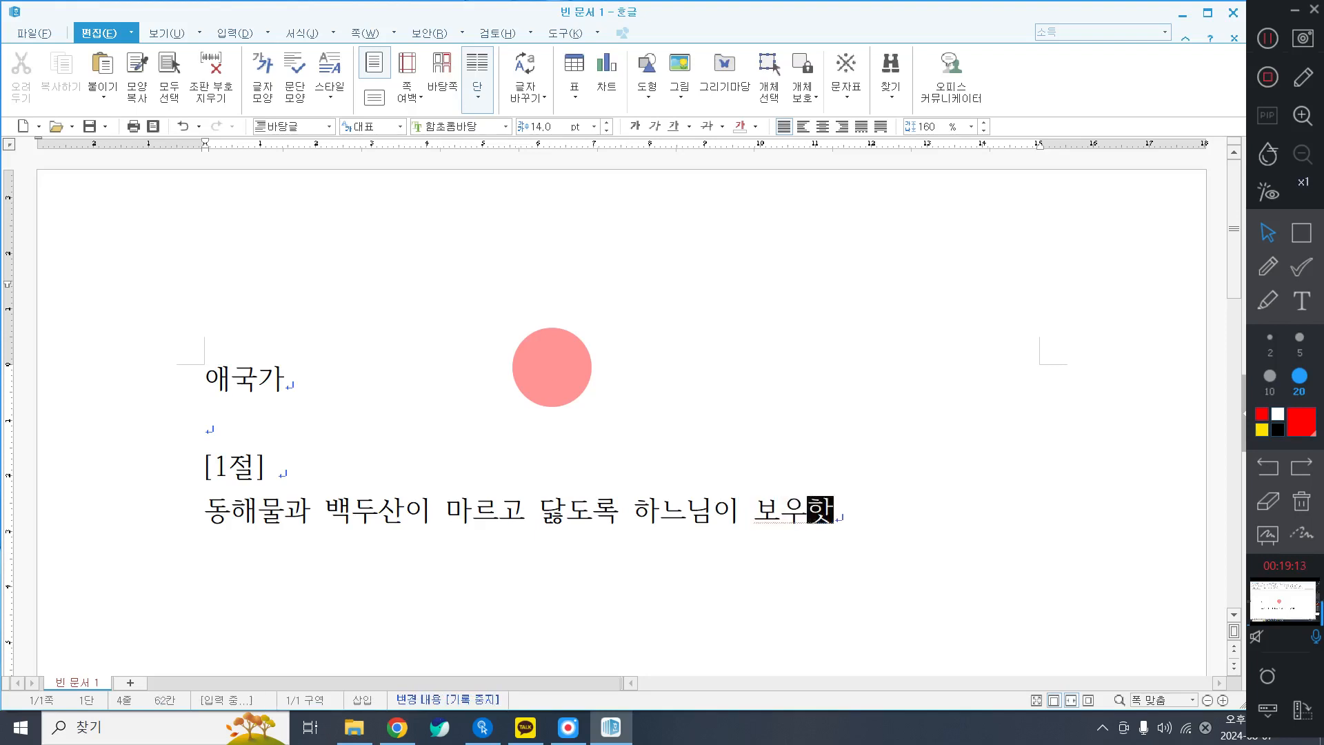
type("ㄴ세.")
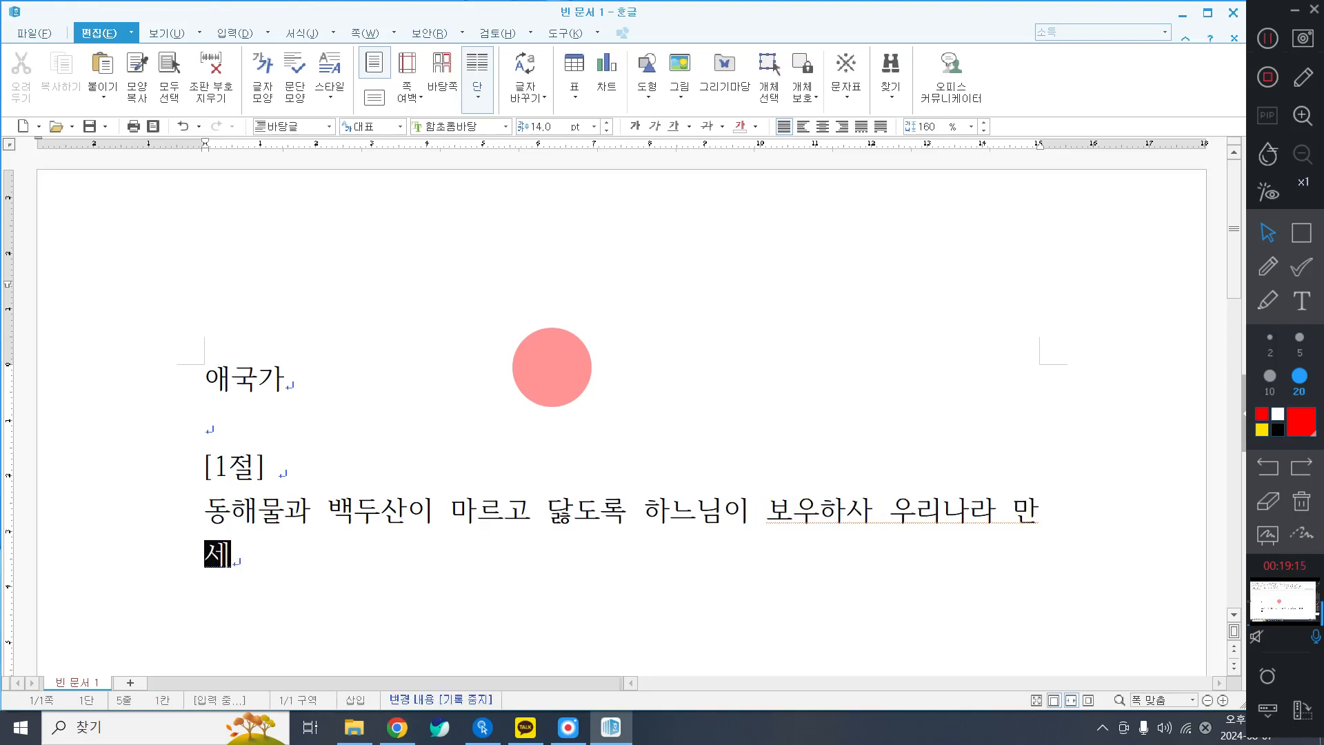
Add the heading "[후렴]" on a new line below the first verse, followed by a new line.
key("Return")
type("[후렴")
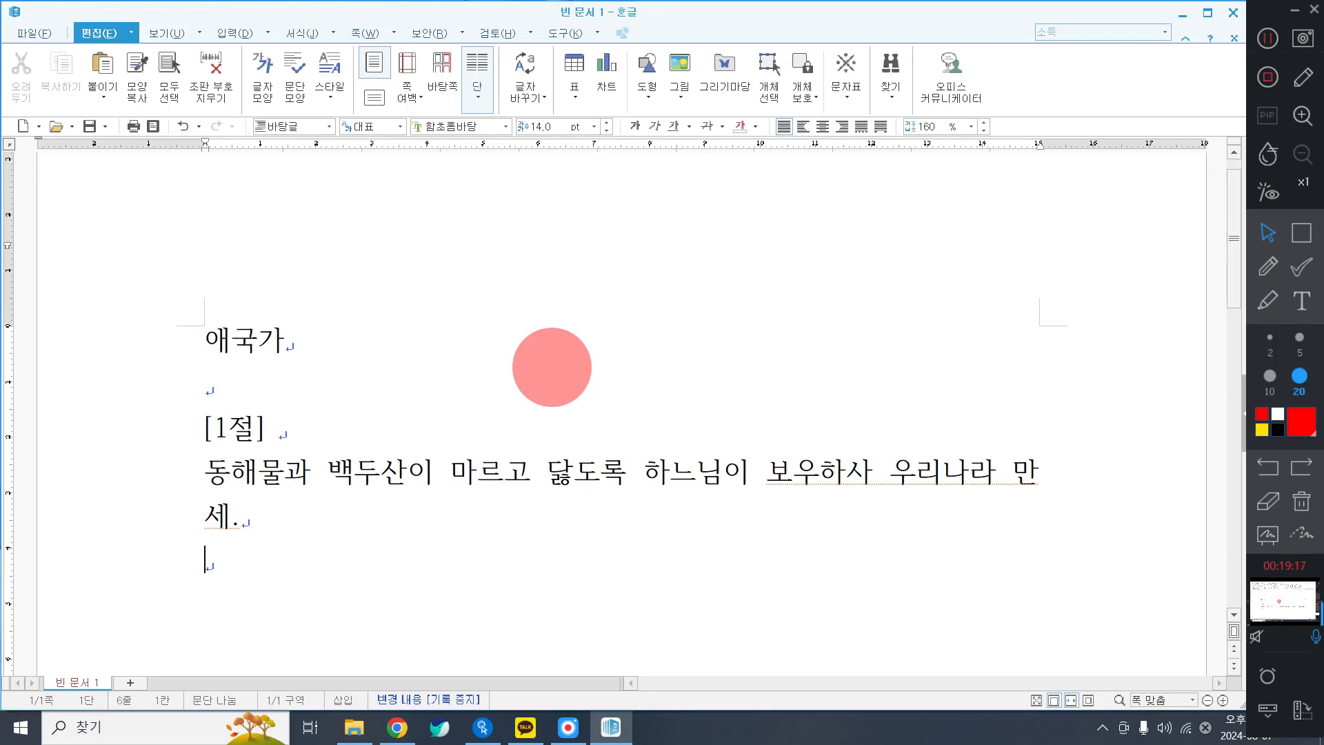
key("Return")
type("ㄱ")
key("BackSpace")
key("BackSpace")
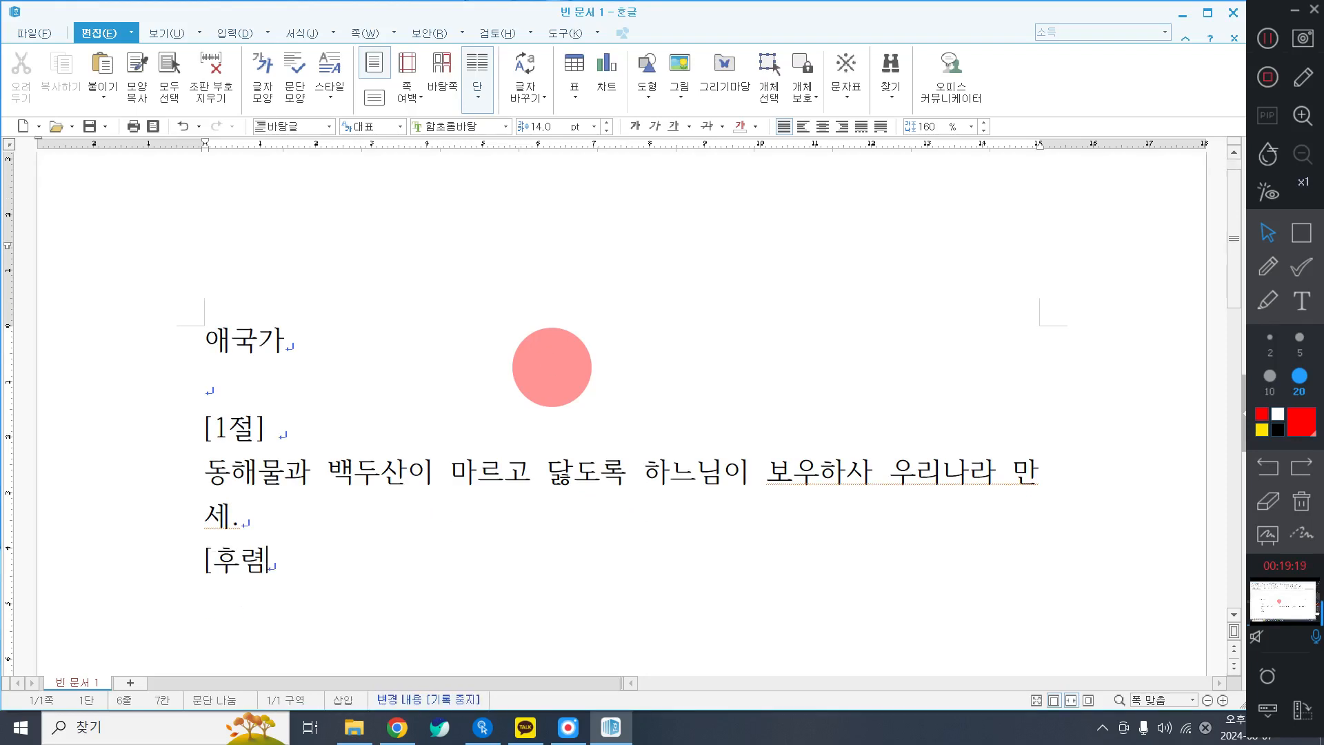
type("]")
key("Return")
Write the chorus "무궁화 삼천리 화려 강산, 대한사람 대한으로 길이 보전하세." below the "[후렴]" heading, correcting its last word.
type("묵ㅜㅇ화 삼천리 화려")
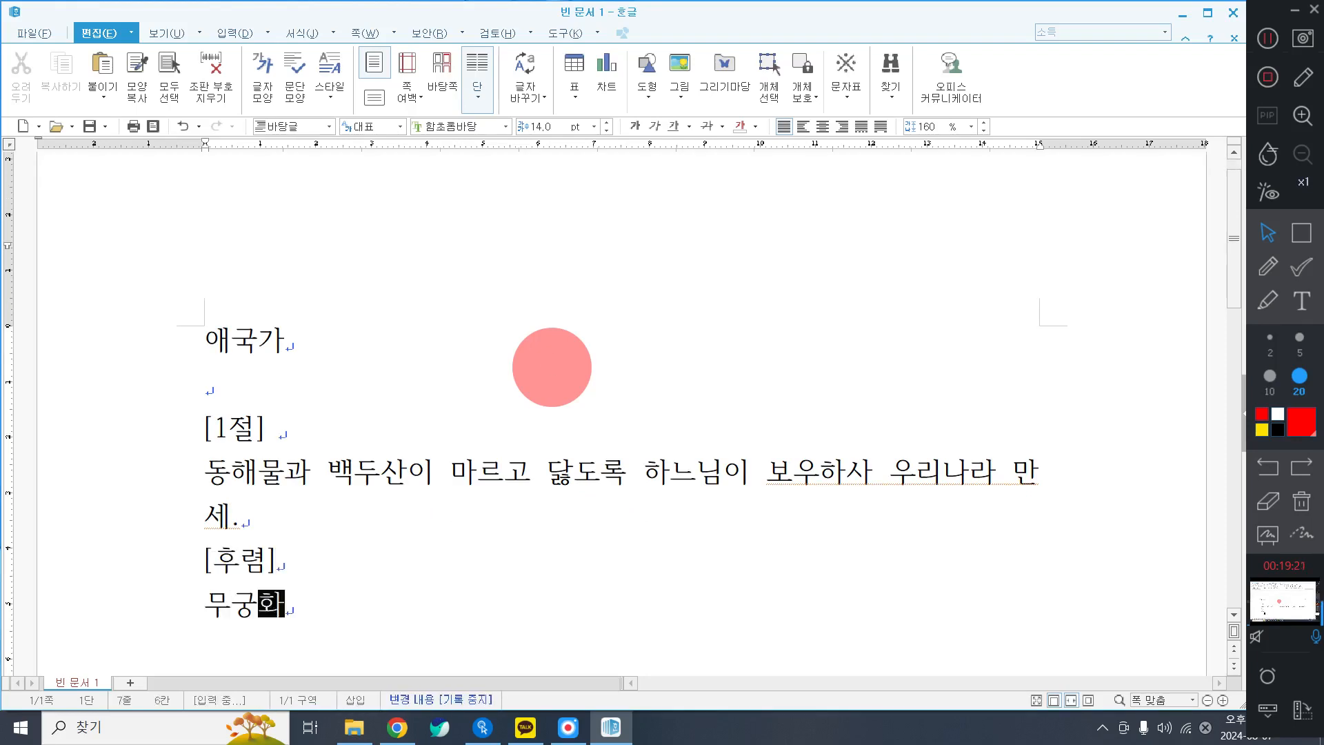
type(" 강")
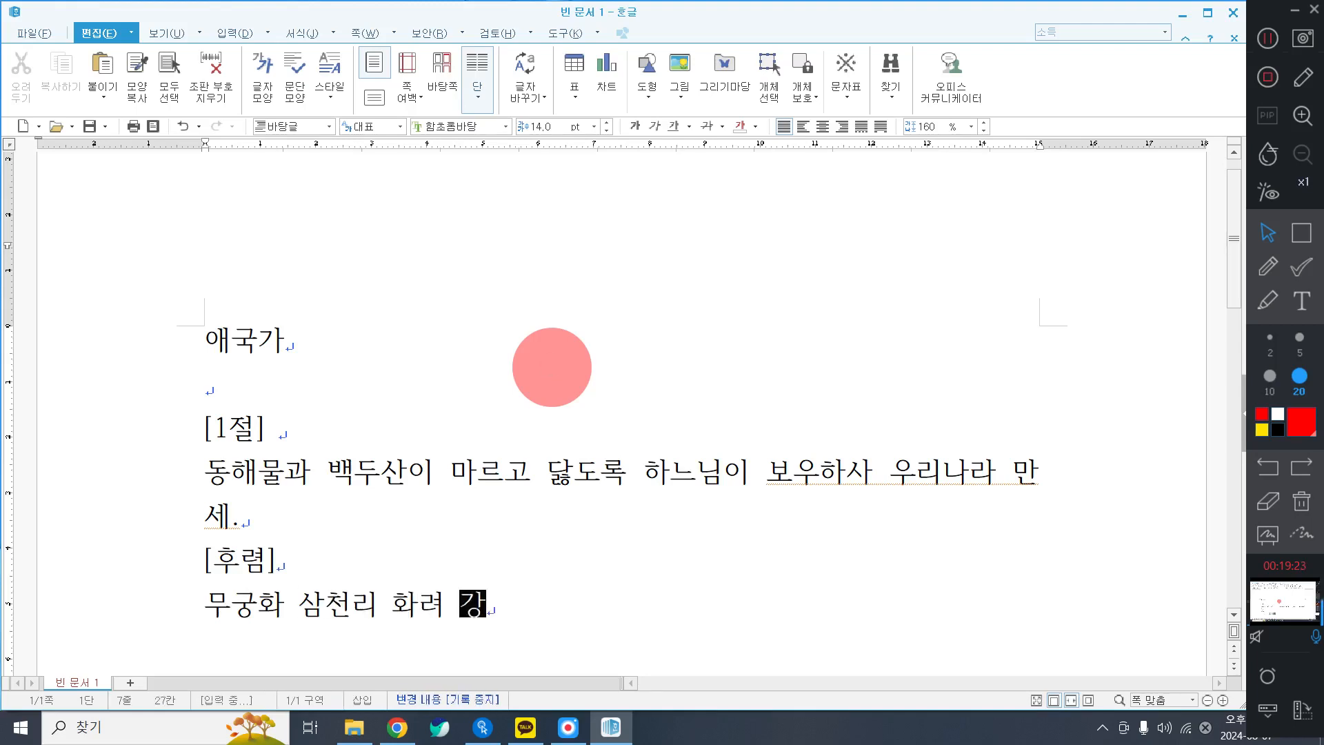
type("산, 댕ㅏㄴ사람 대한으로 ")
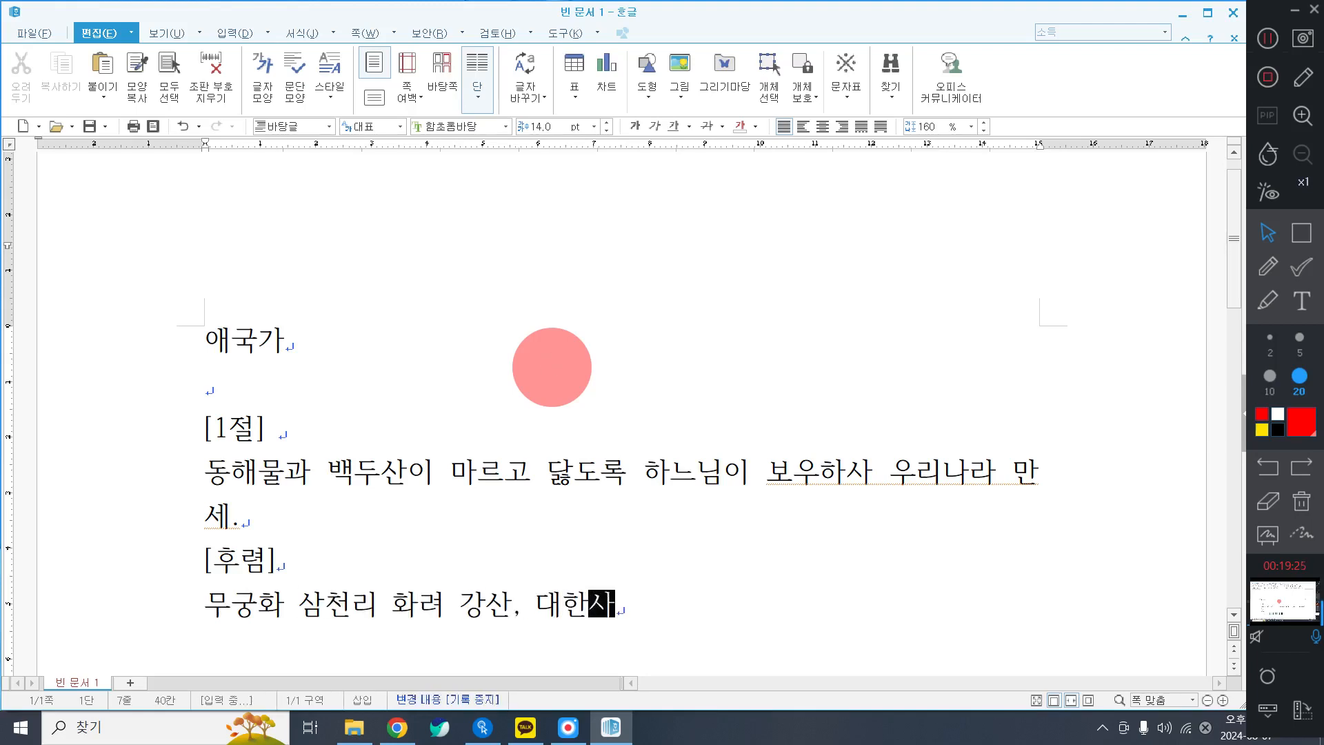
type("길이 보전하셍.")
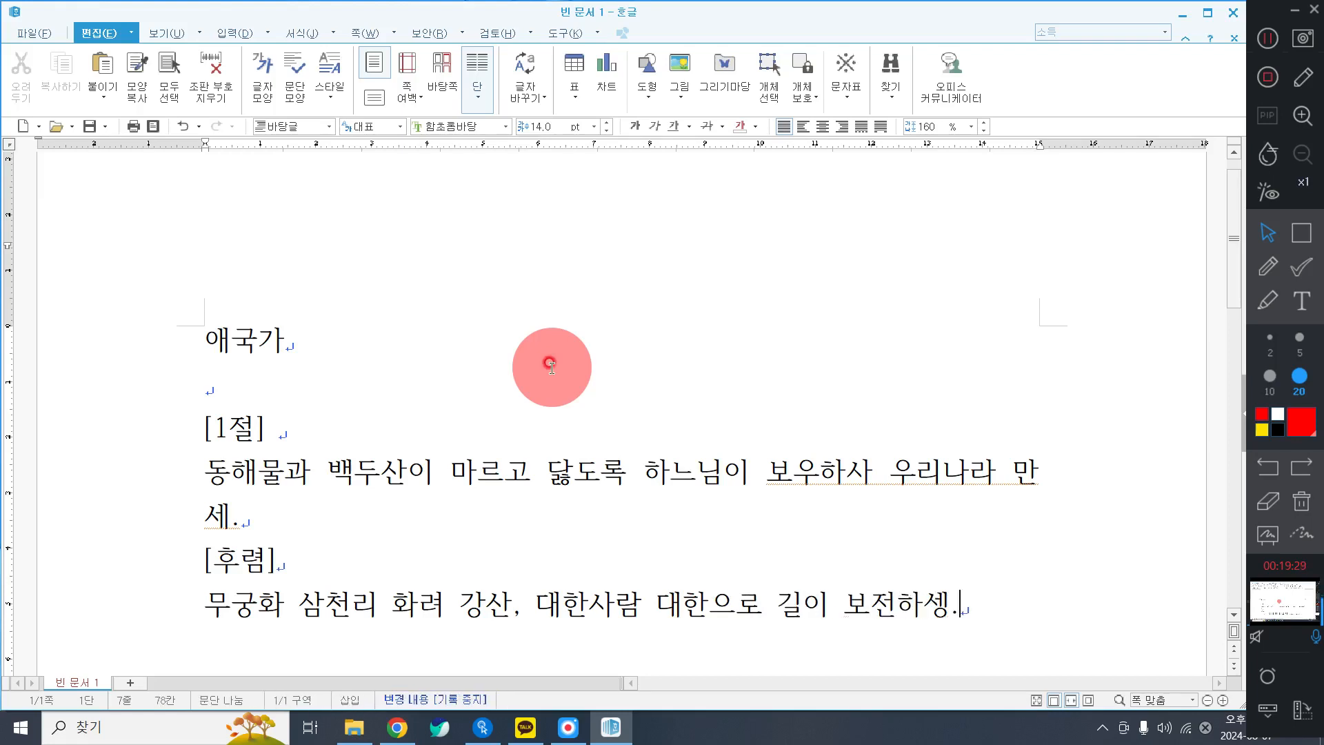
key("Left")
key("BackSpace")
type("세")
key("Right")
left_click(1272, 38)
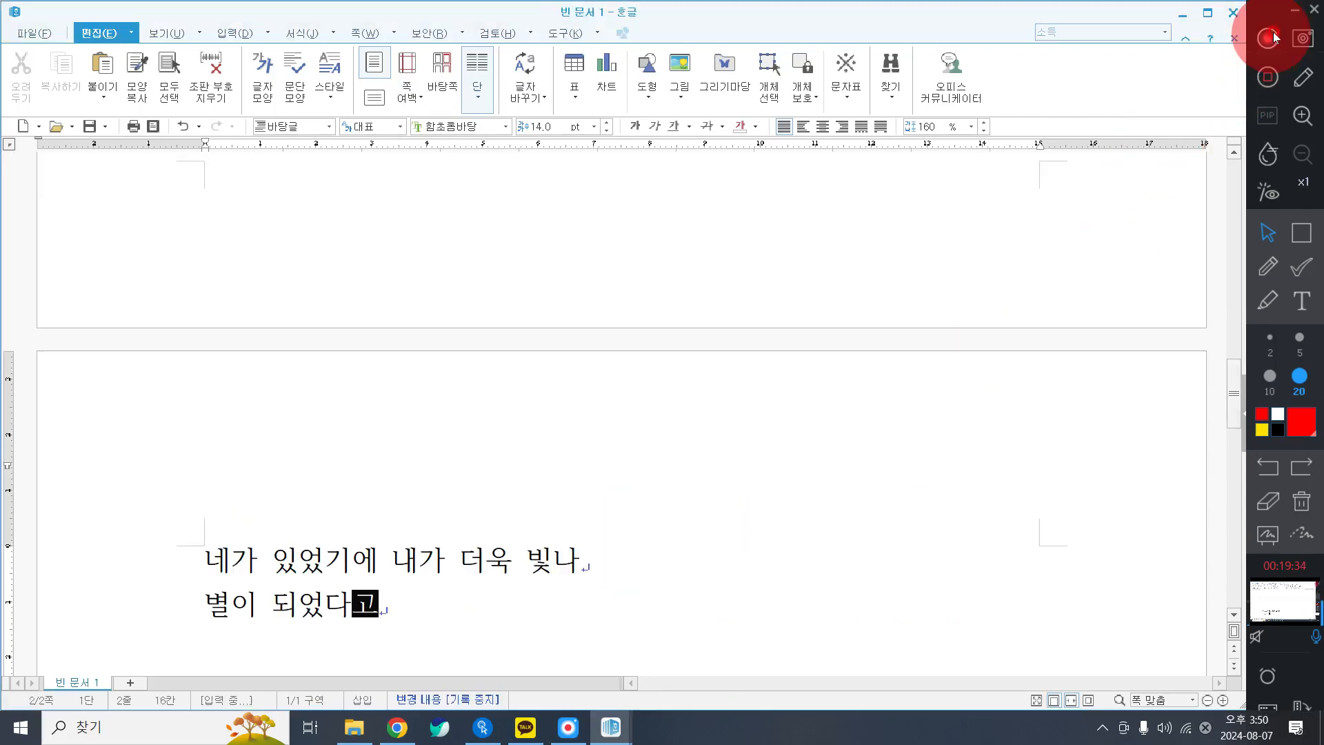
Set the document view to fit the whole page (쪽 맞춤).
scroll(614, 410, "up", 15)
left_click(682, 505)
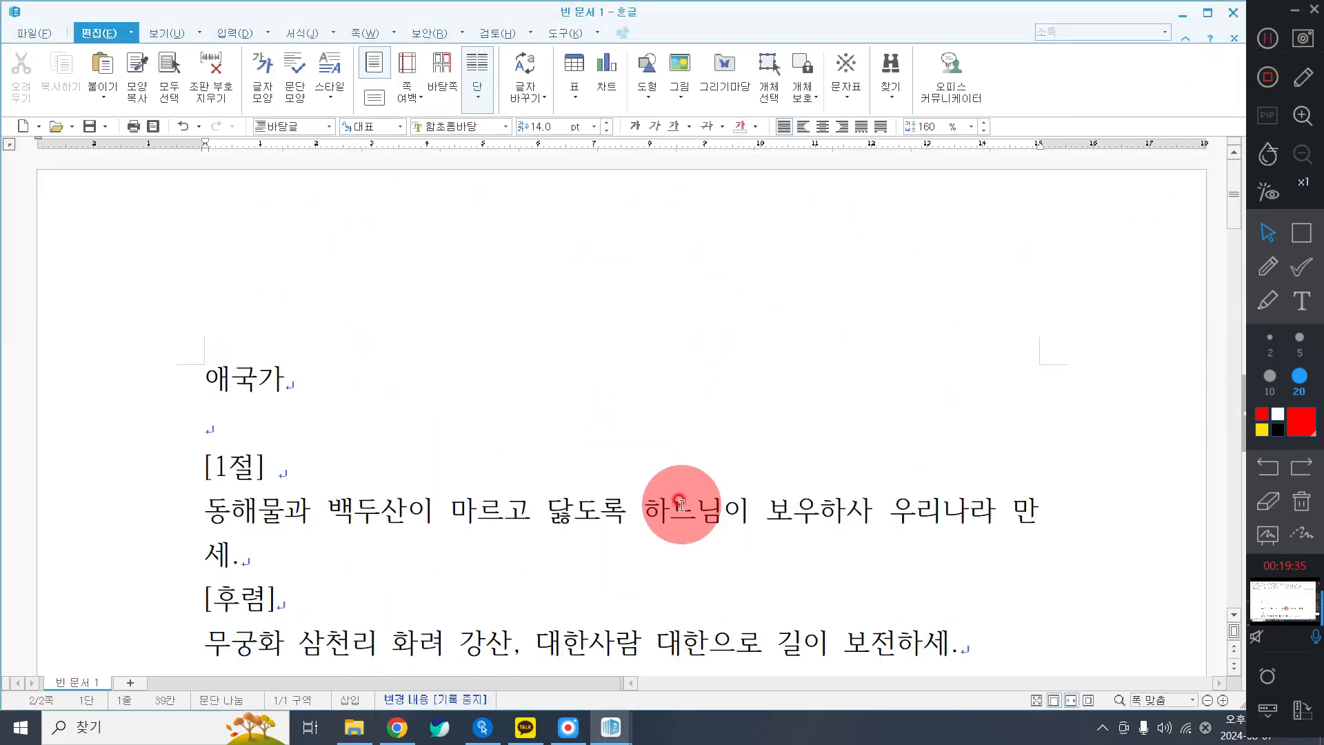
left_click(160, 35)
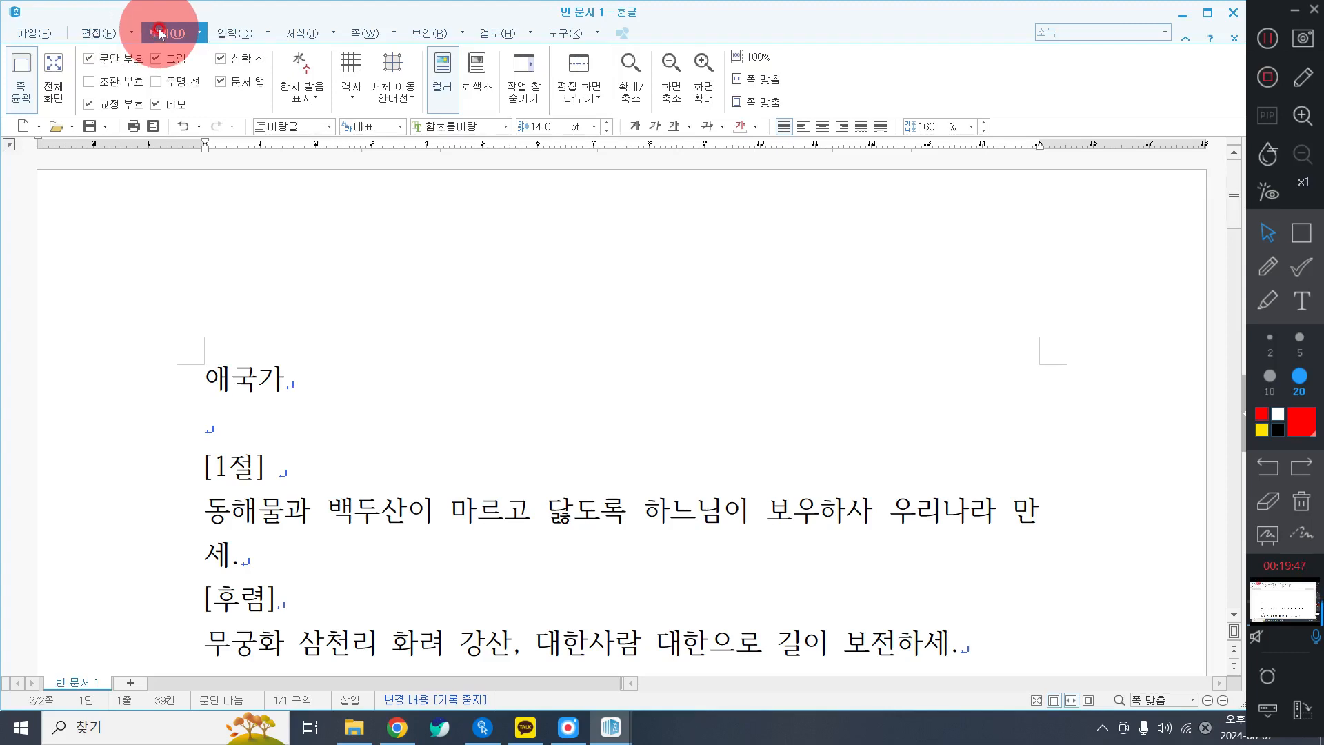
left_click(767, 104)
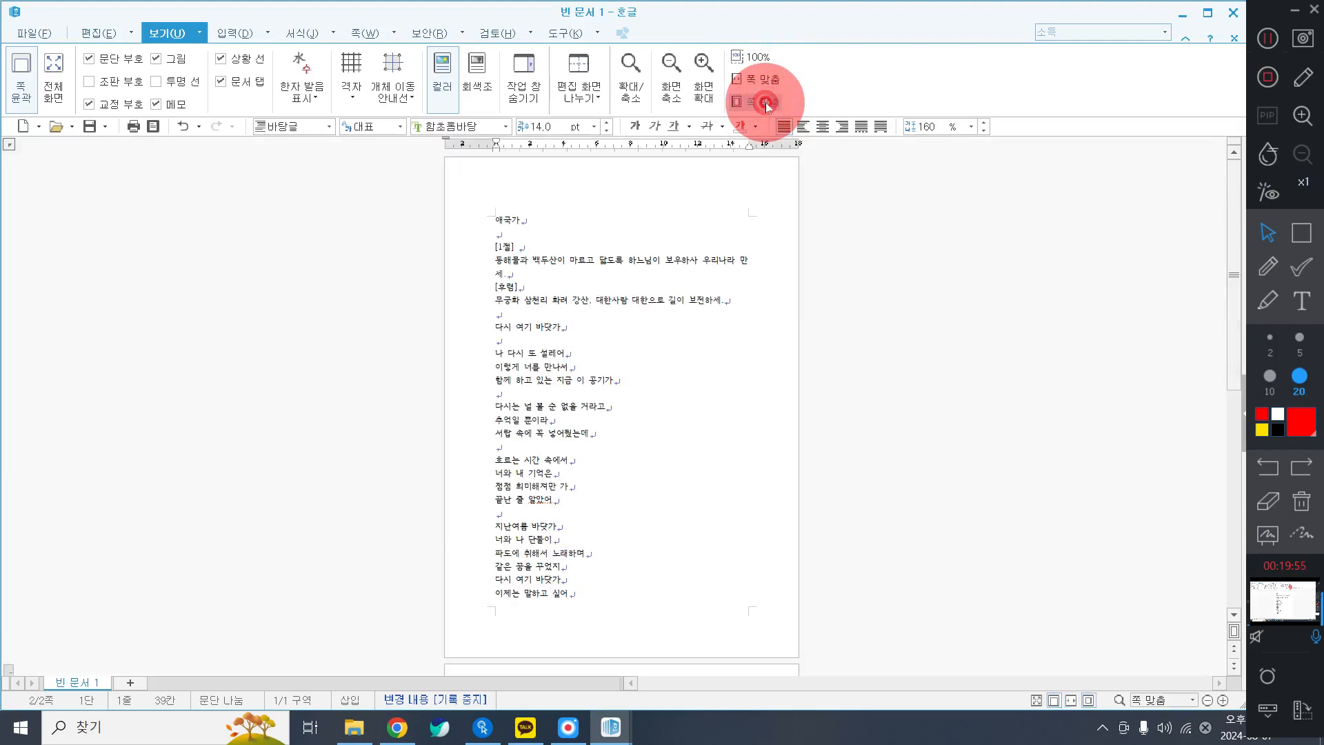
Examine how the lyrics are distributed across the pages of the document.
scroll(855, 400, "down", 3)
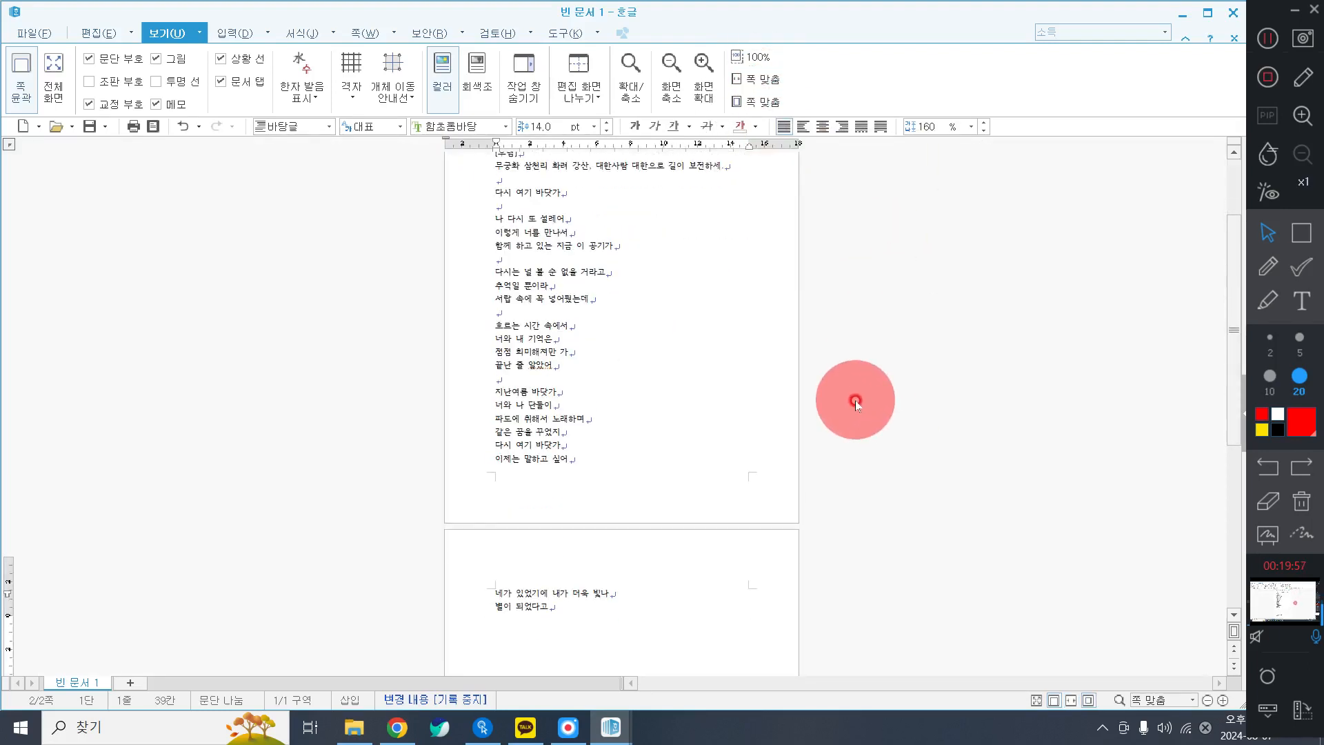
scroll(855, 400, "up", 3)
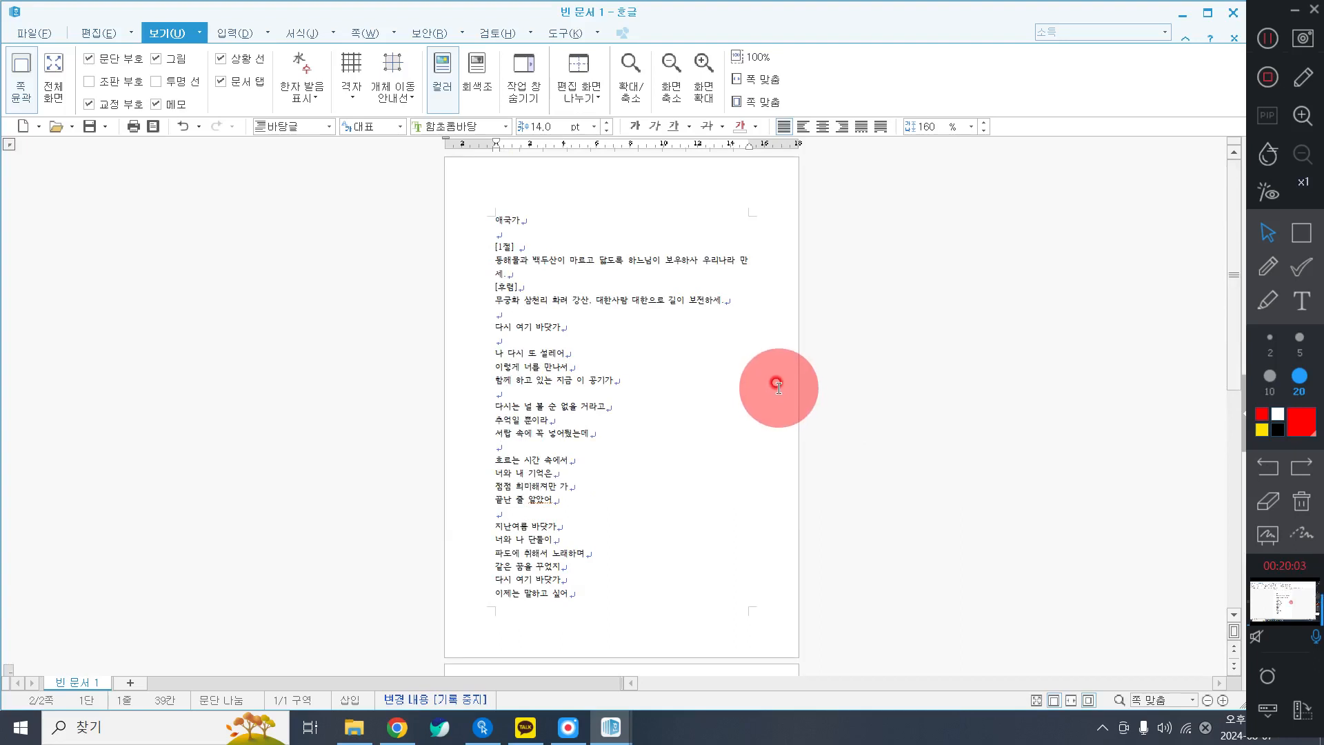
scroll(755, 373, "down", 1)
scroll(747, 369, "up", 1)
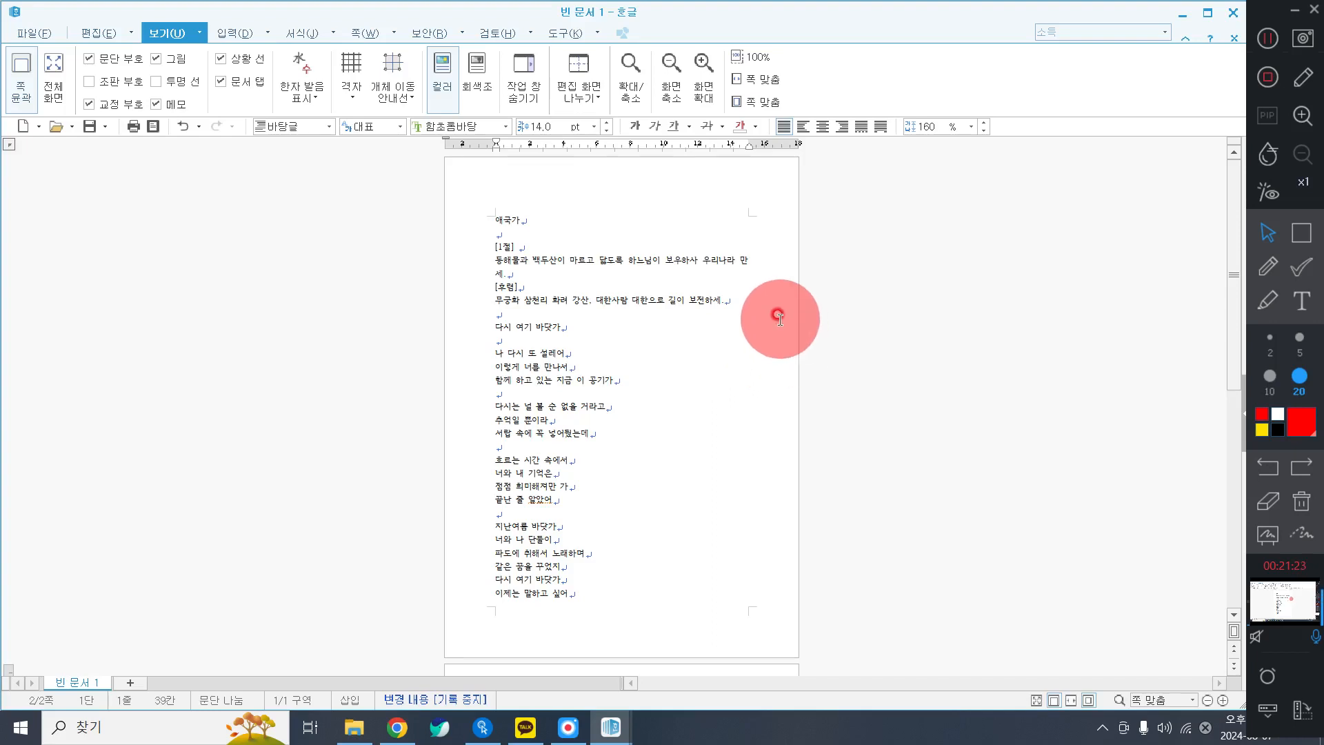
scroll(747, 317, "down", 3)
scroll(747, 322, "up", 3)
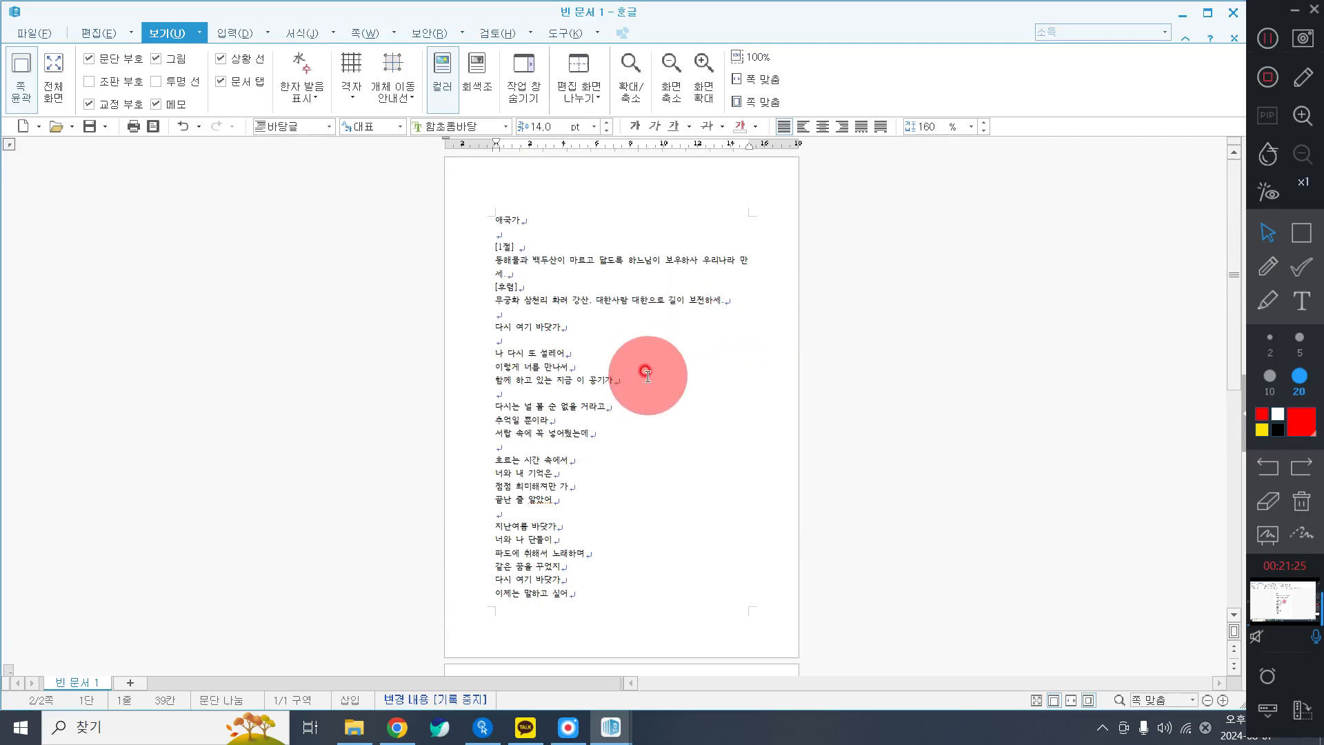
scroll(644, 370, "down", 3)
scroll(644, 369, "up", 3)
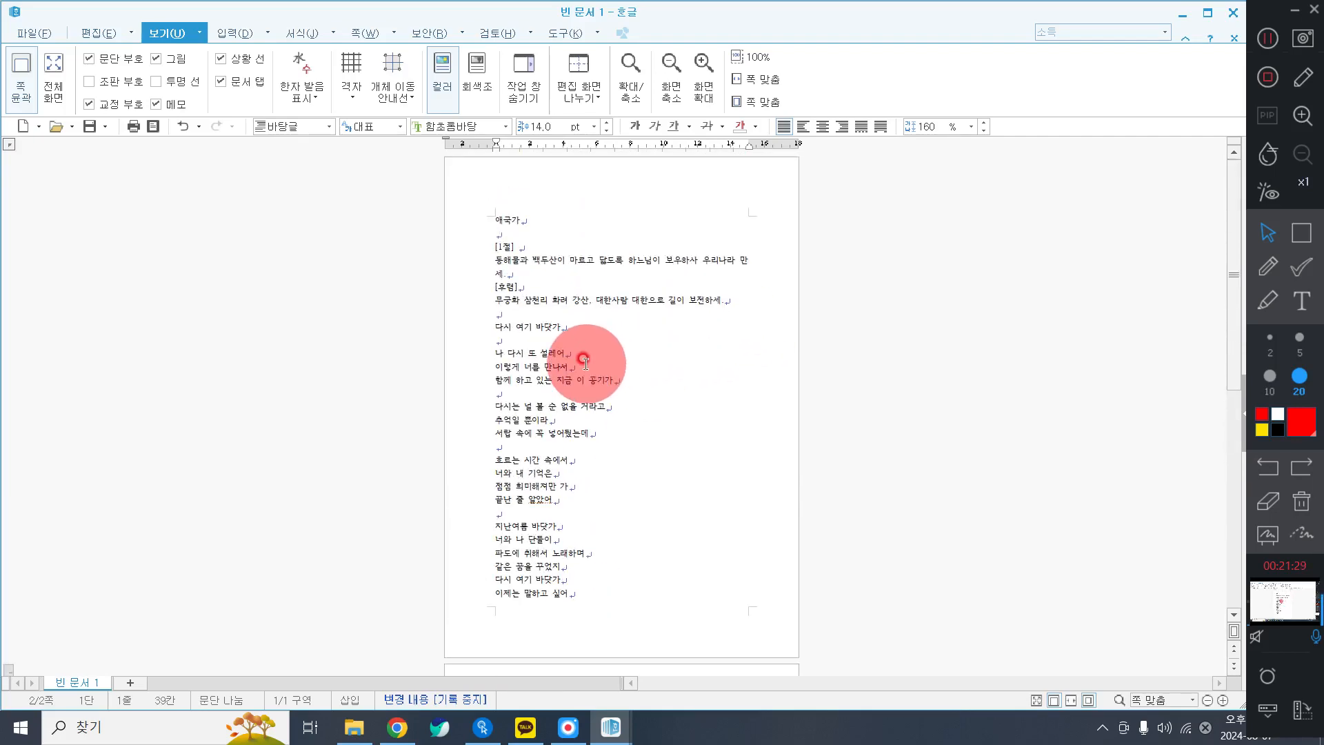
left_click(662, 305)
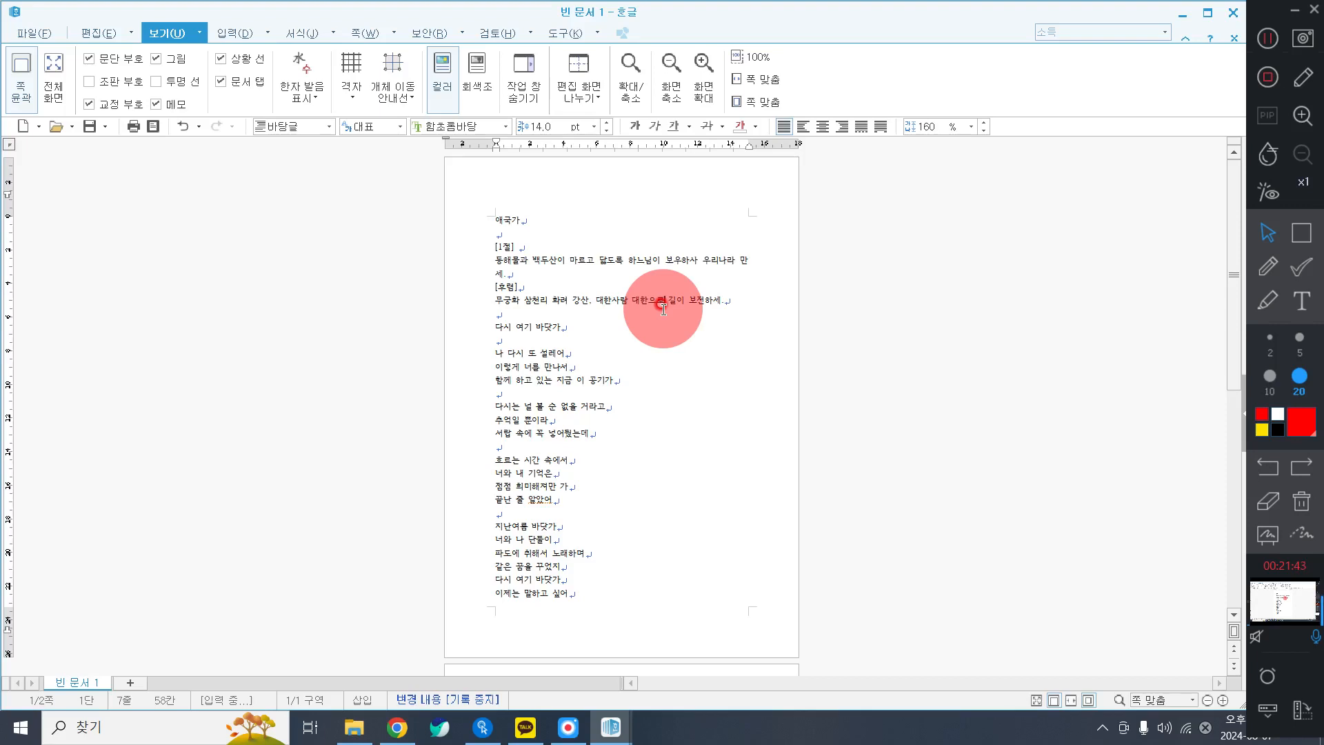
Add a large red on-screen text annotation "F7" in the empty area beside the page.
left_click(1301, 301)
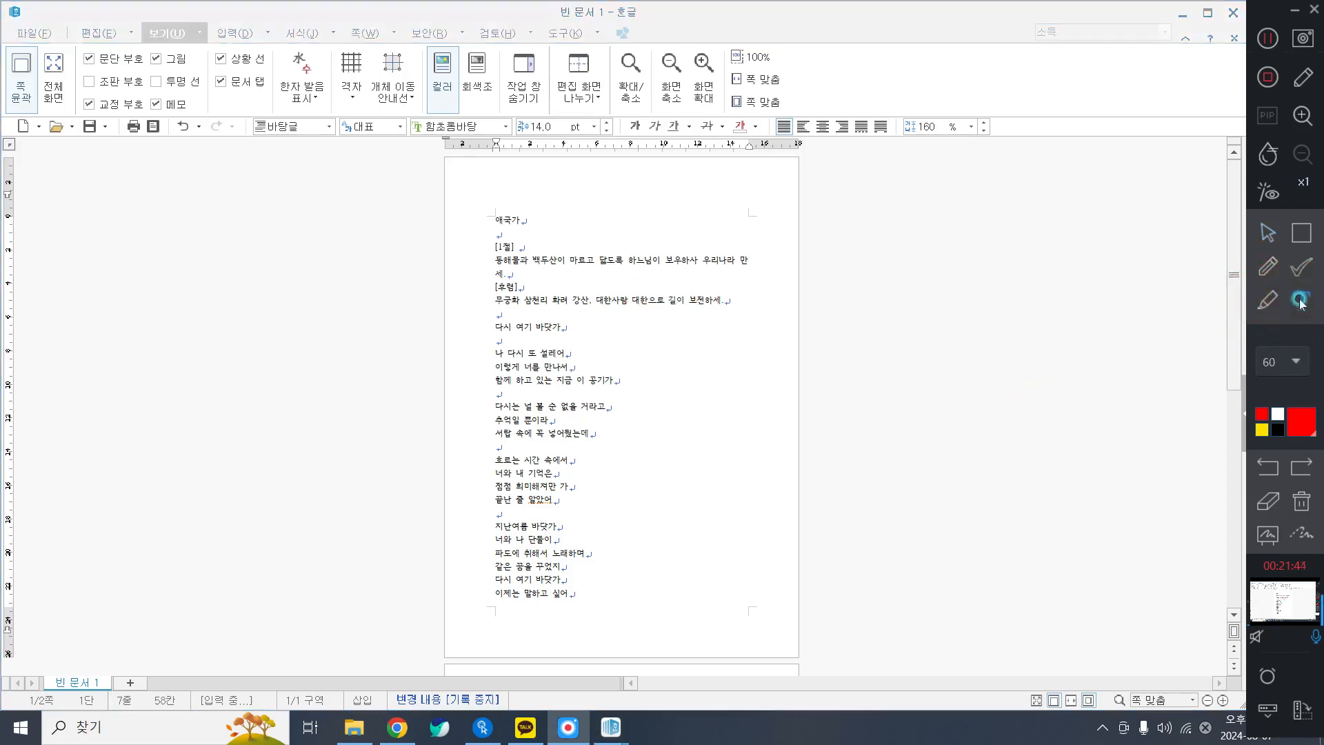
left_click(1295, 384)
left_click(157, 200)
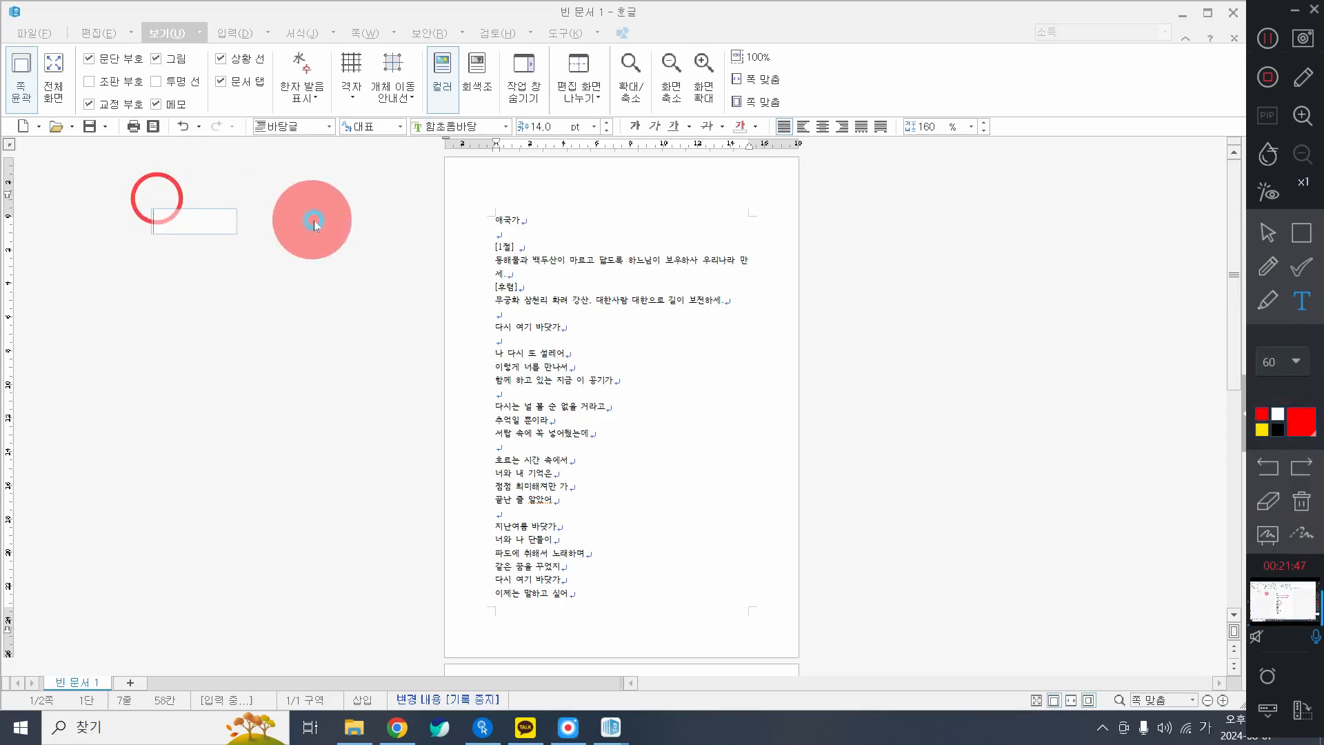
type("ㄹ")
key("BackSpace")
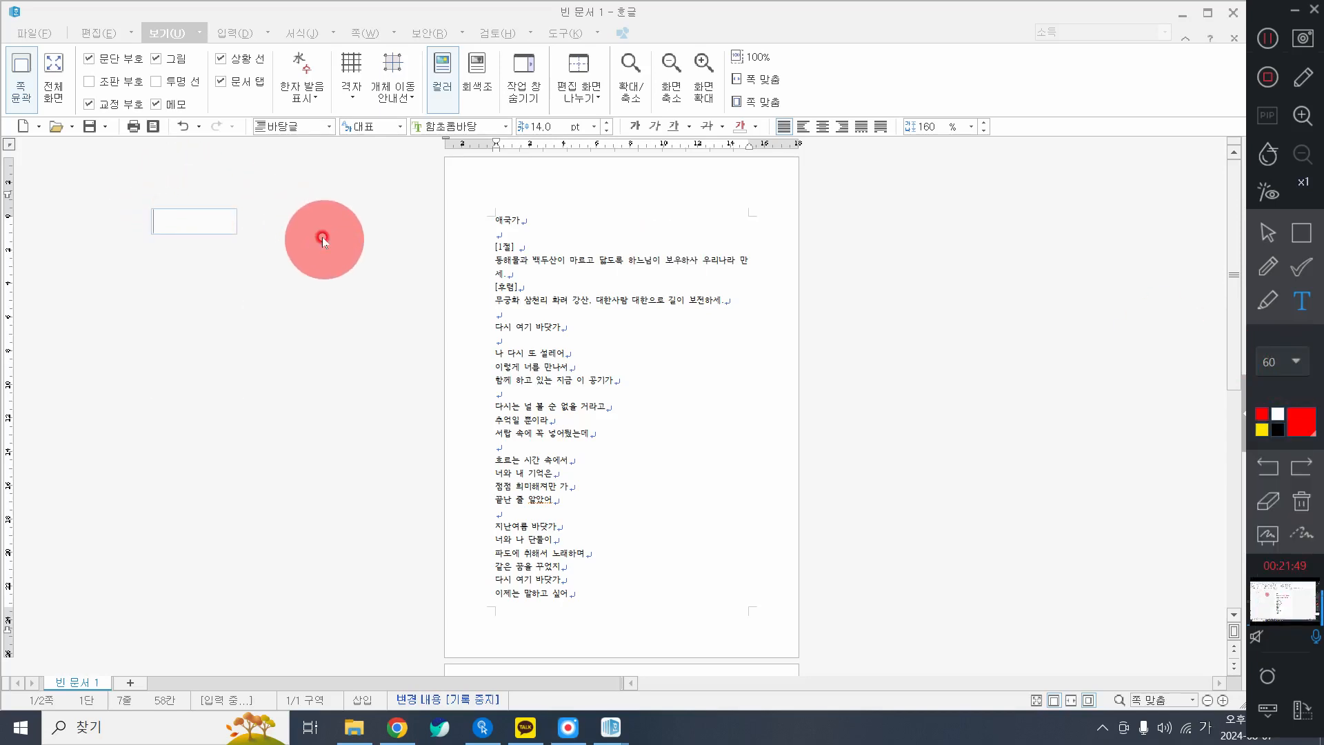
key("Hangul")
type("f")
key("BackSpace")
type("F")
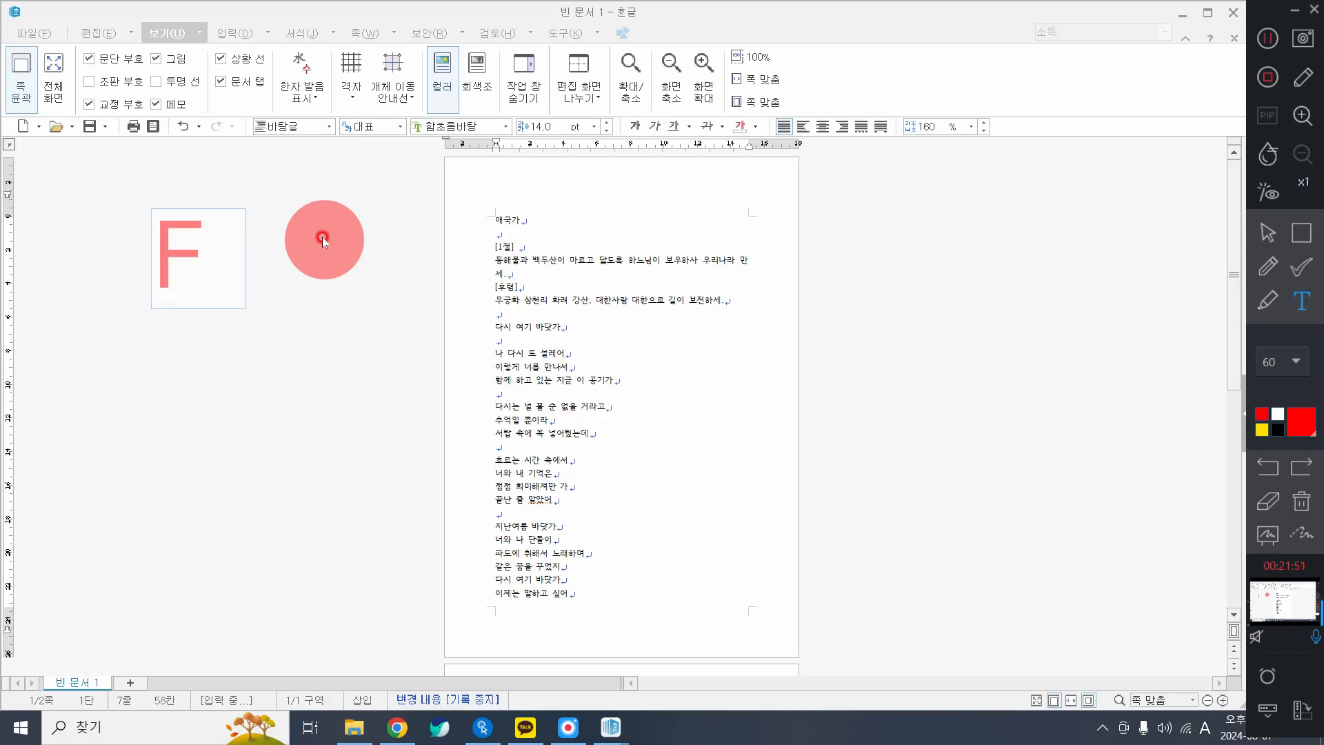
type("7")
left_click(321, 238)
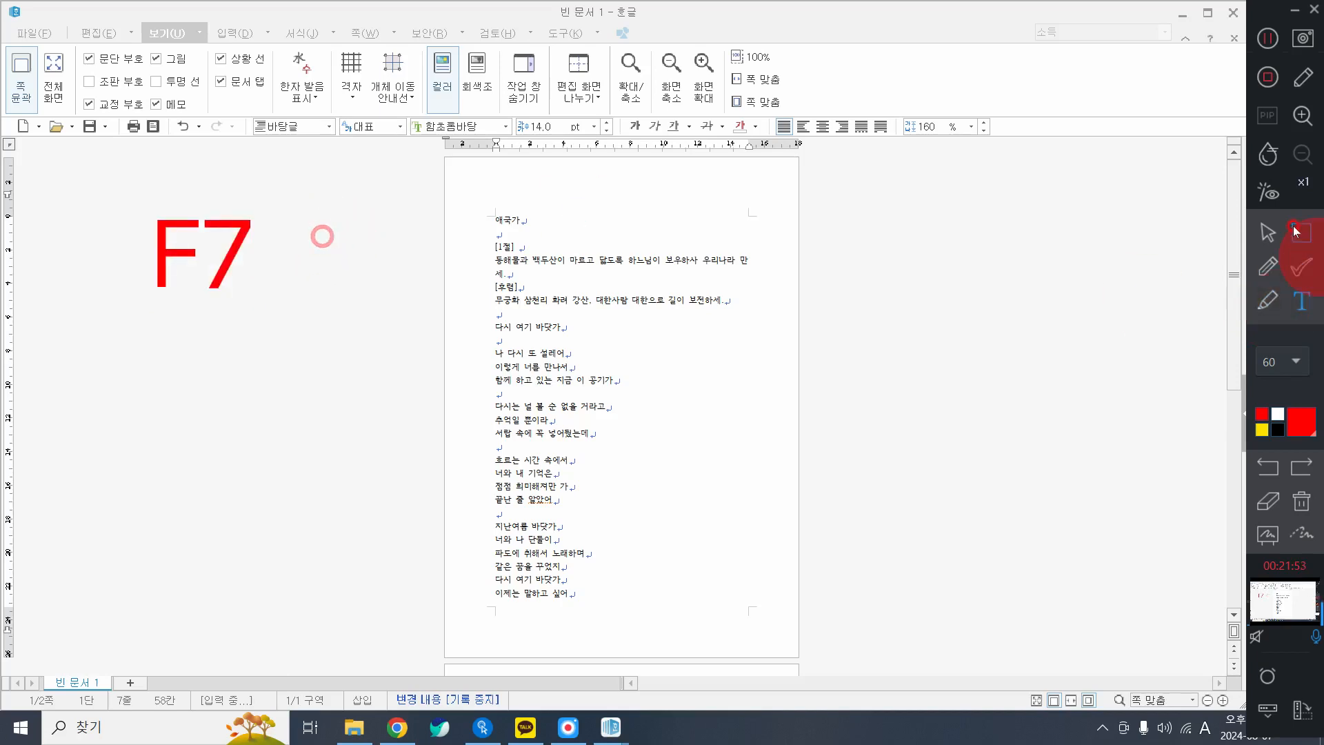
Return to the normal pointer and open the page setup dialog (편집 용지) for the document.
left_click(1268, 232)
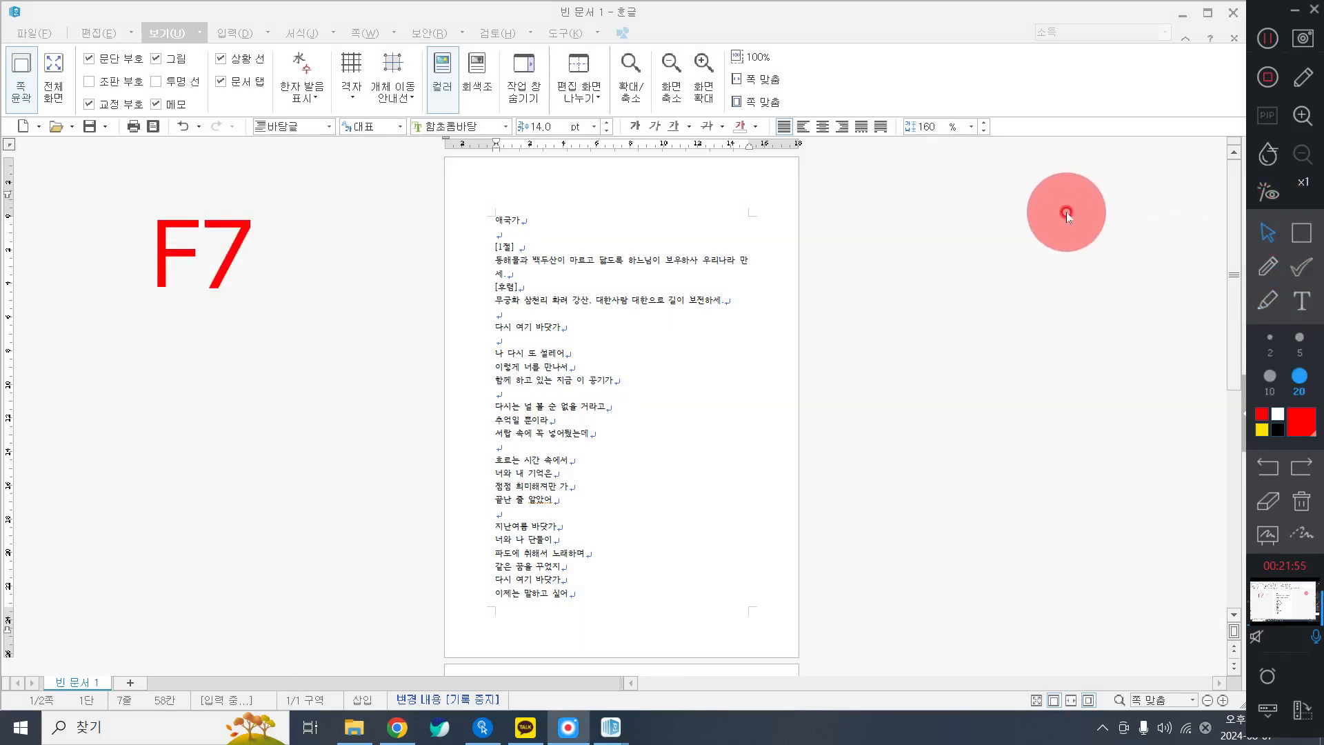
left_click(939, 353)
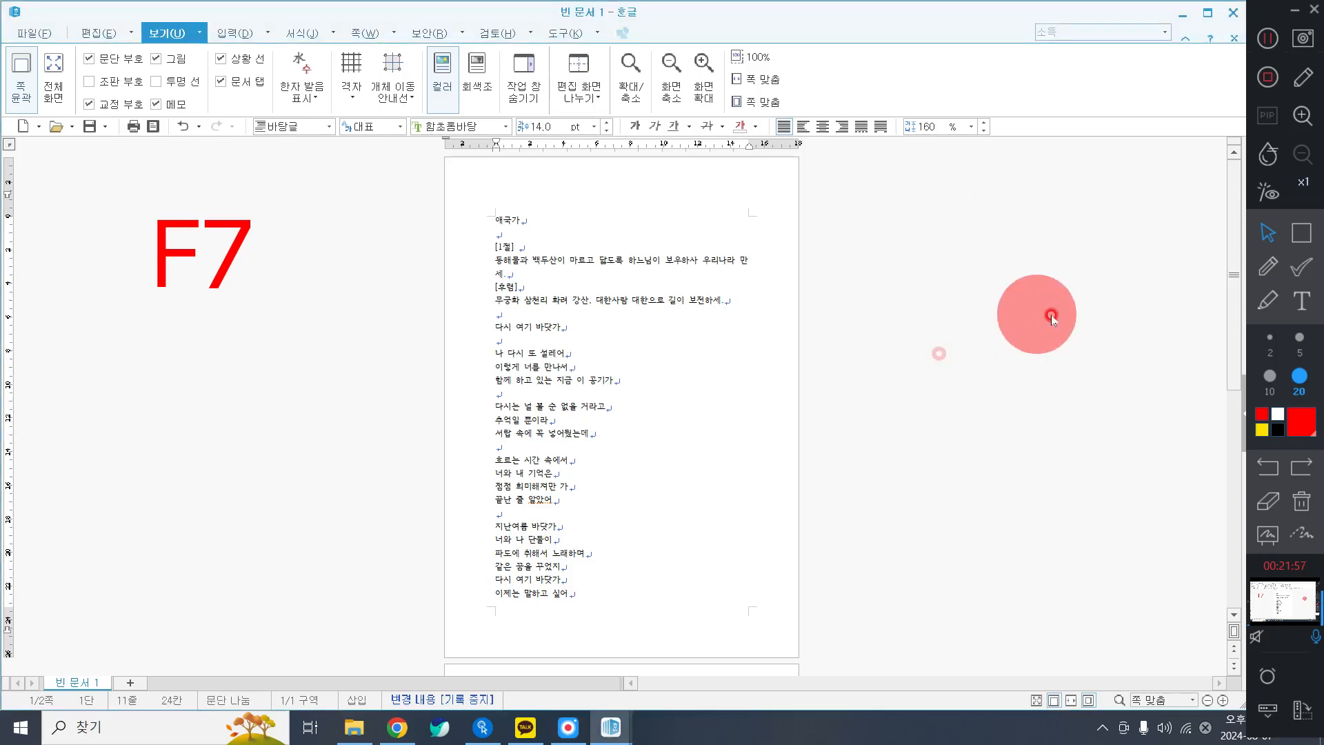
key("F7")
Add the red on-screen annotation "편집용지" and place it directly below the "F7" annotation.
left_click(1302, 300)
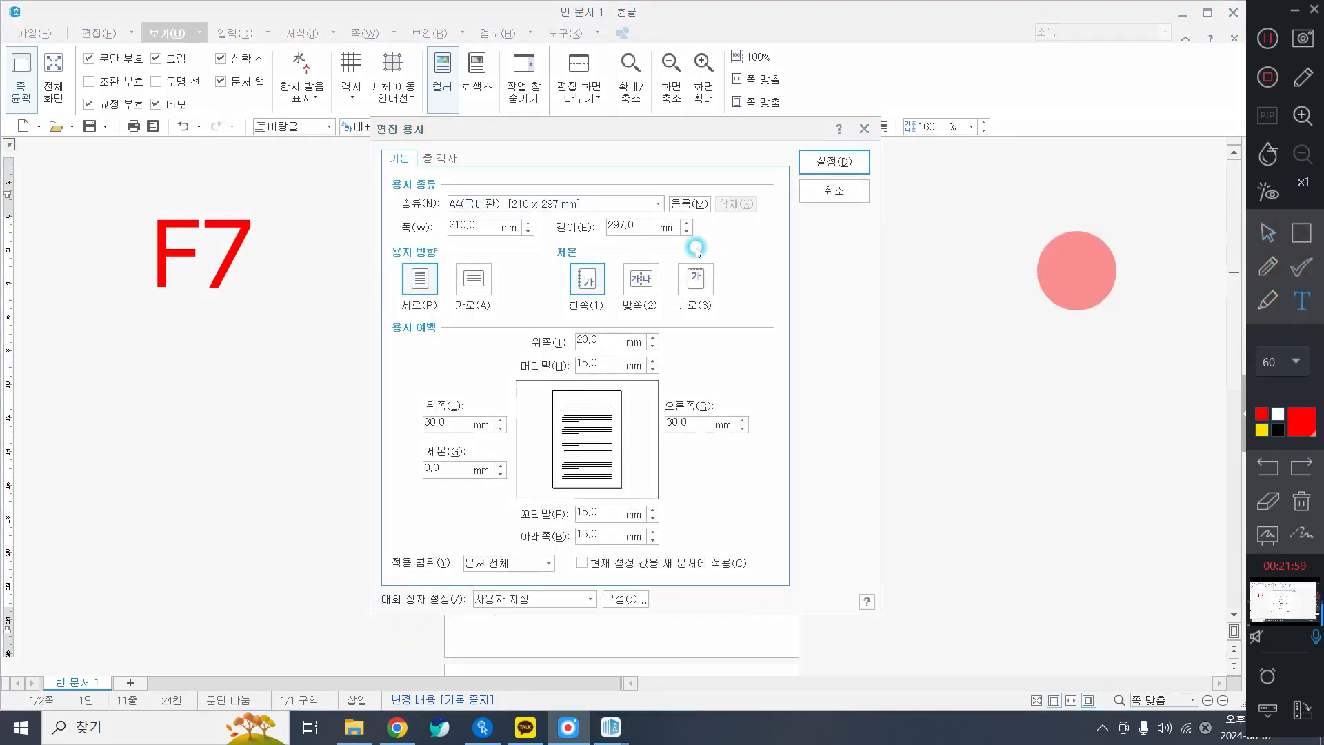
left_click(144, 334)
type("vu")
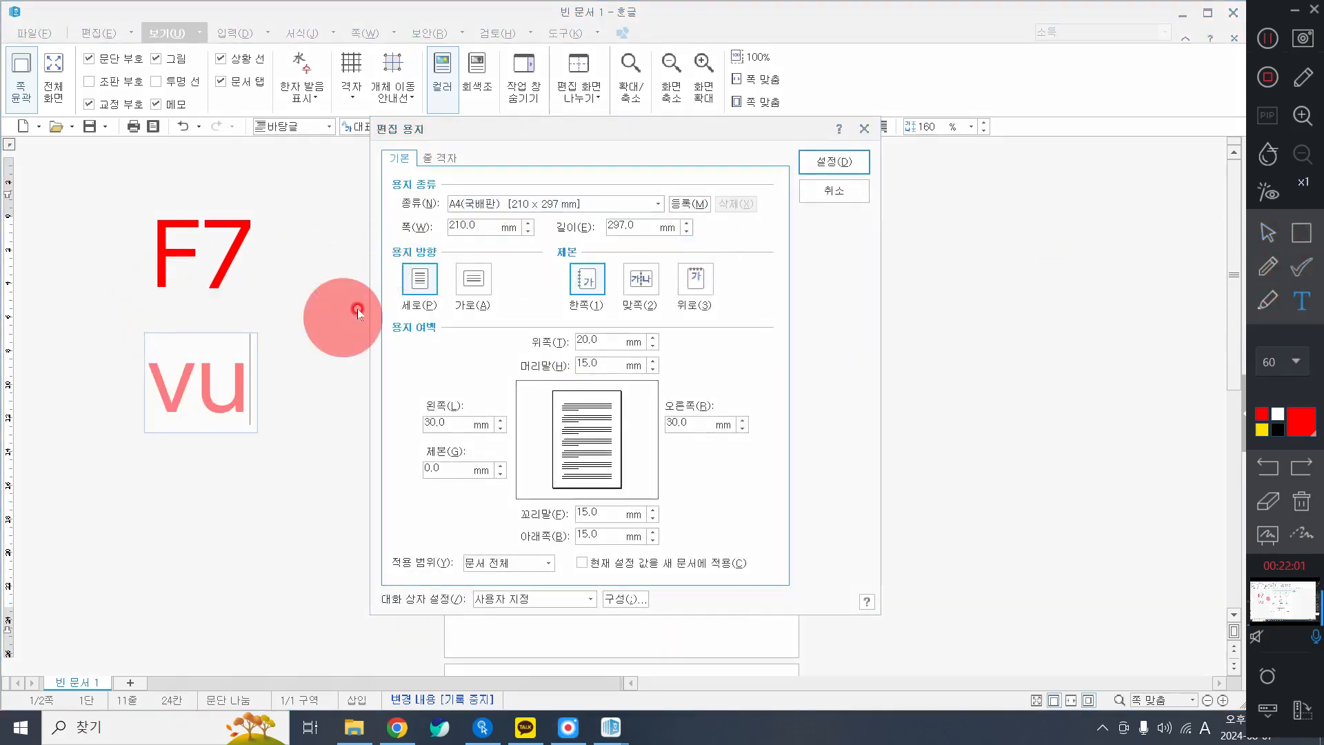
type("d")
key("BackSpace")
key("BackSpace")
key("BackSpace")
key("Hangul")
type("편")
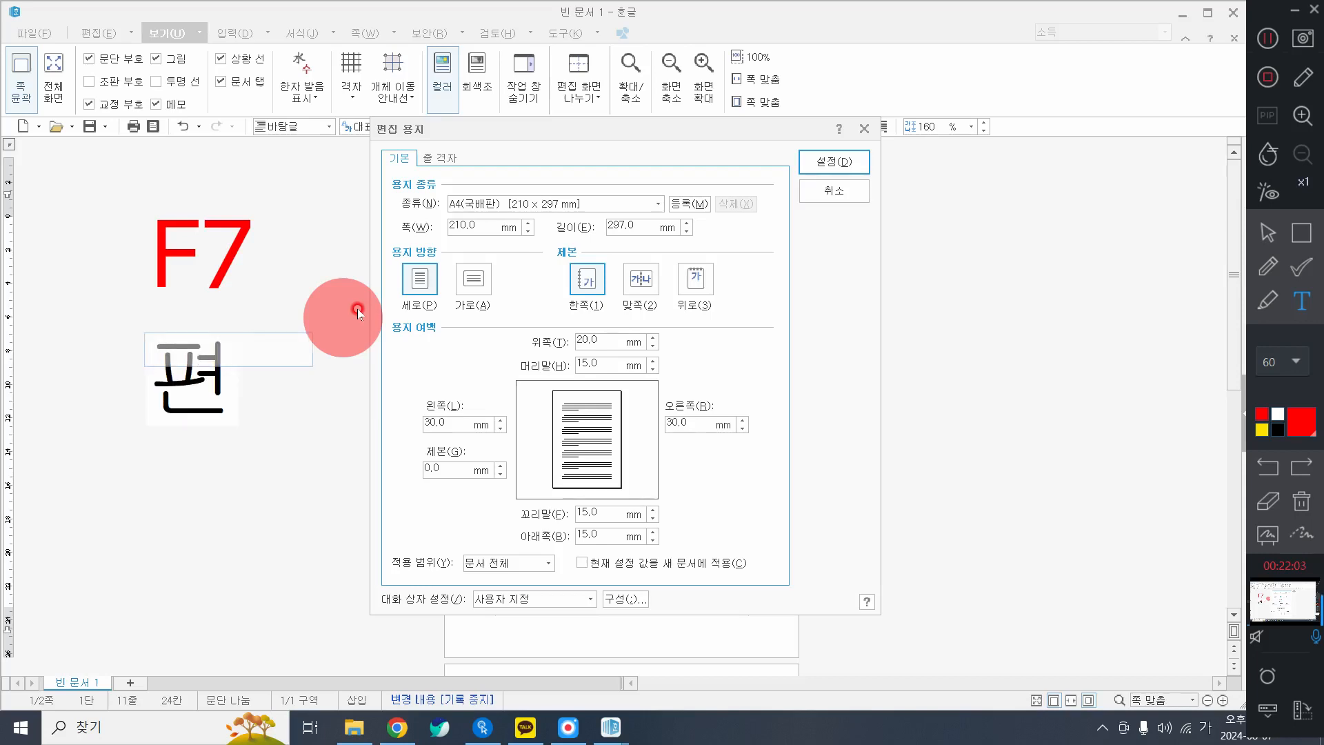
type("집용지")
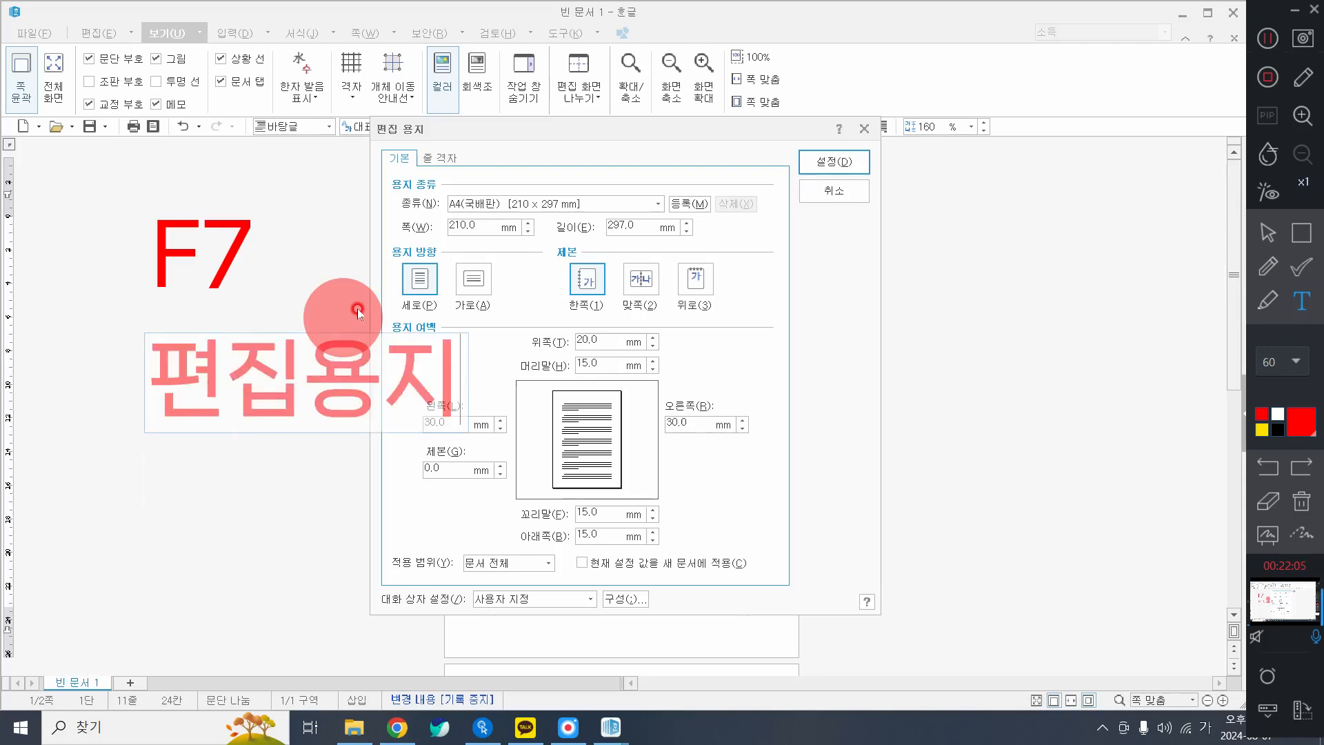
mouse_move(335, 367)
left_mouse_down()
mouse_move(329, 344)
mouse_move(228, 369)
mouse_move(155, 357)
left_mouse_up()
left_click(293, 230)
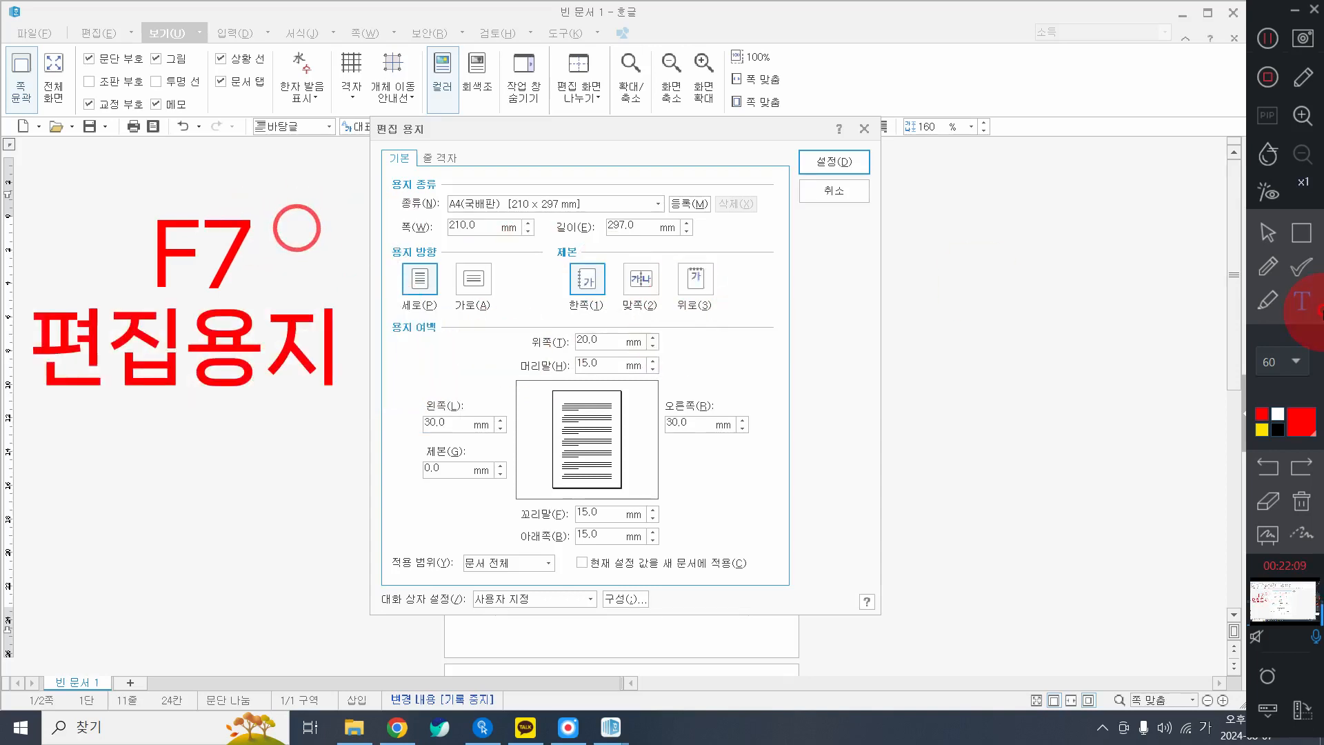
left_click(1270, 240)
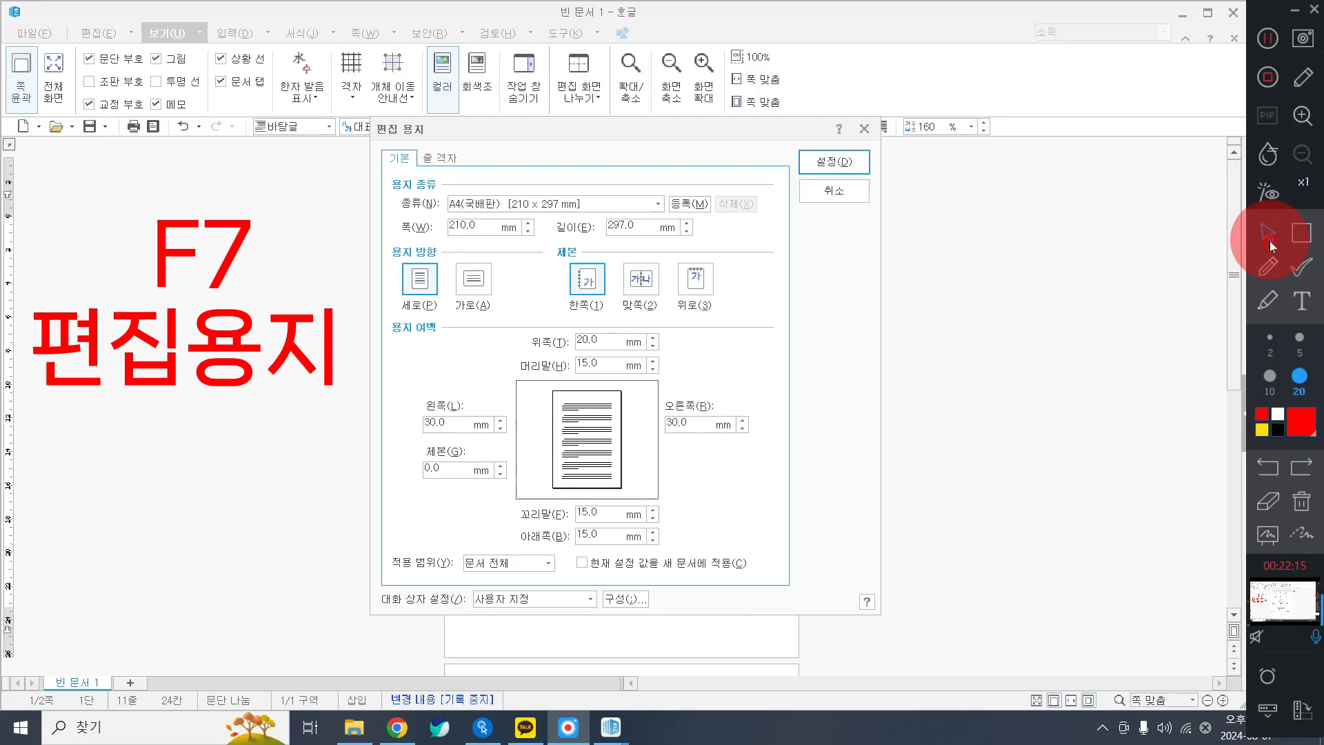
Set the paper type to B4(타블로이드판) [257 x 364 mm] and apply it to the document.
left_click(393, 157)
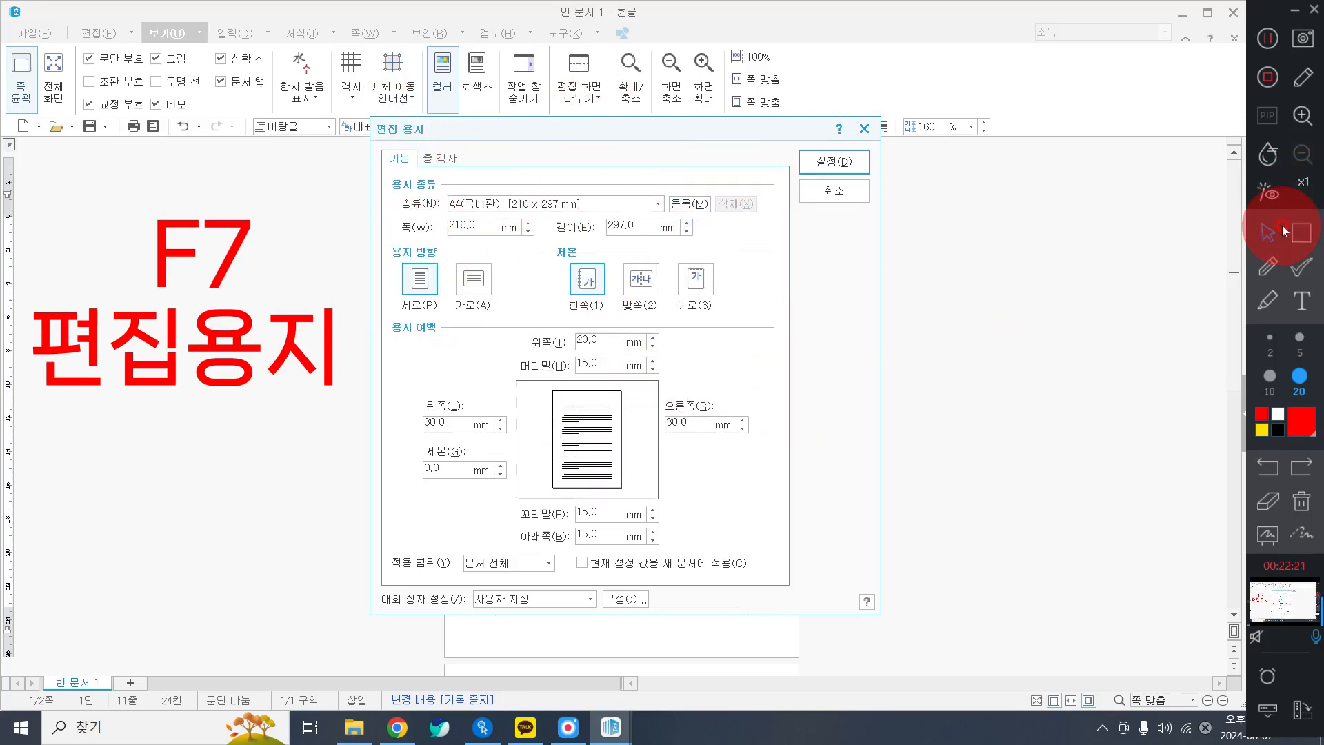
key("super+plus")
key("super+plus")
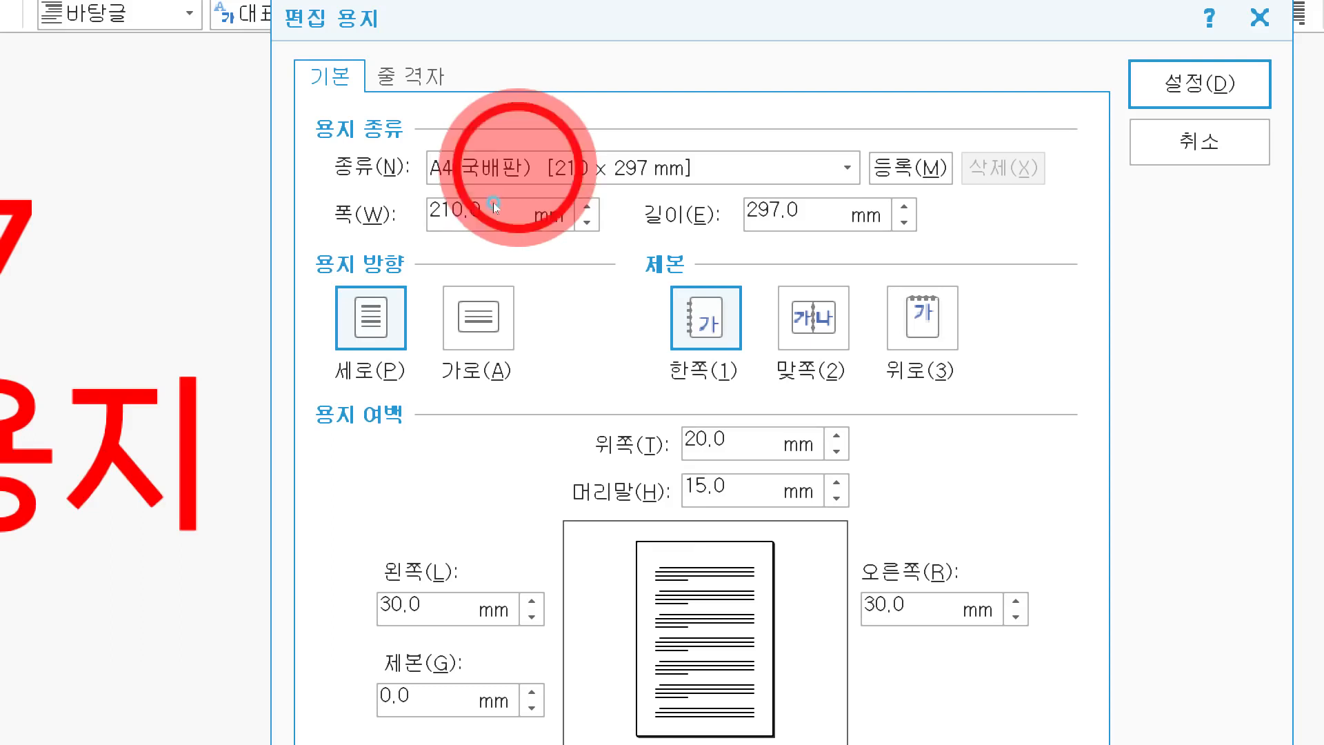
left_click(494, 169)
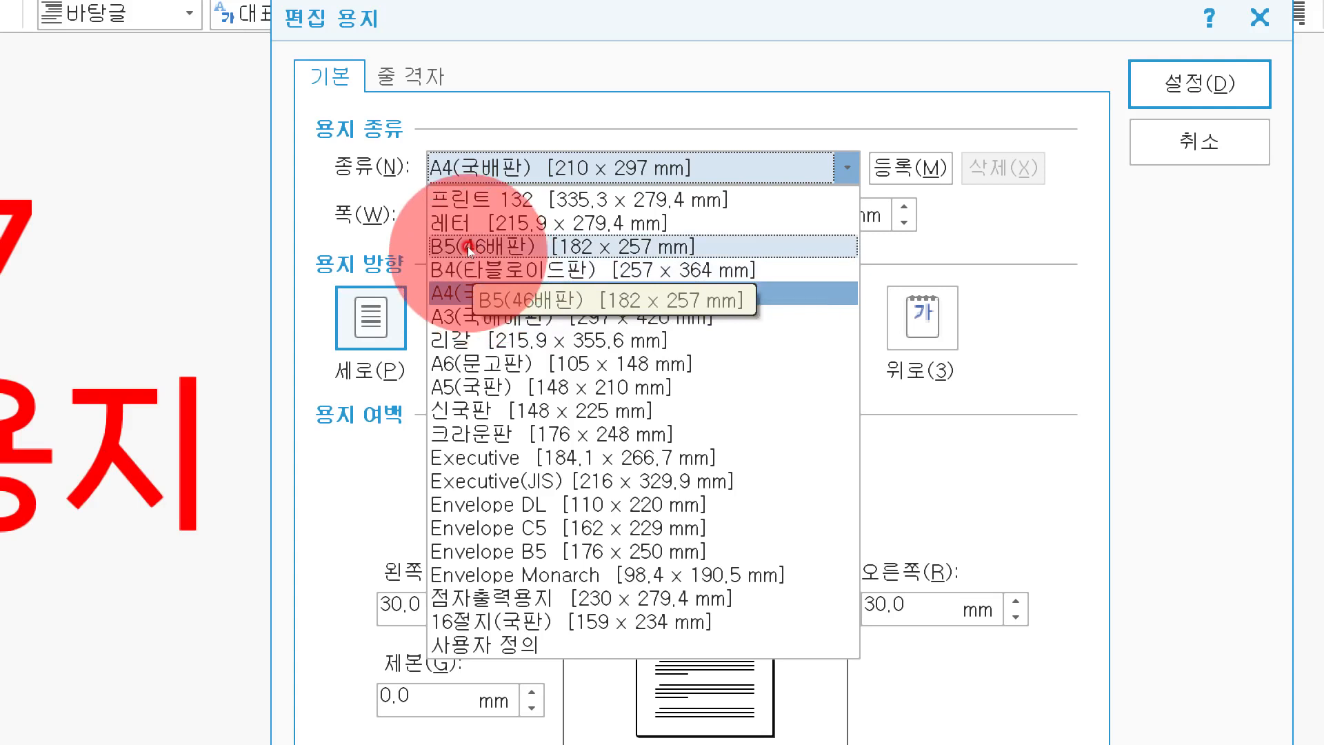
left_click(477, 264)
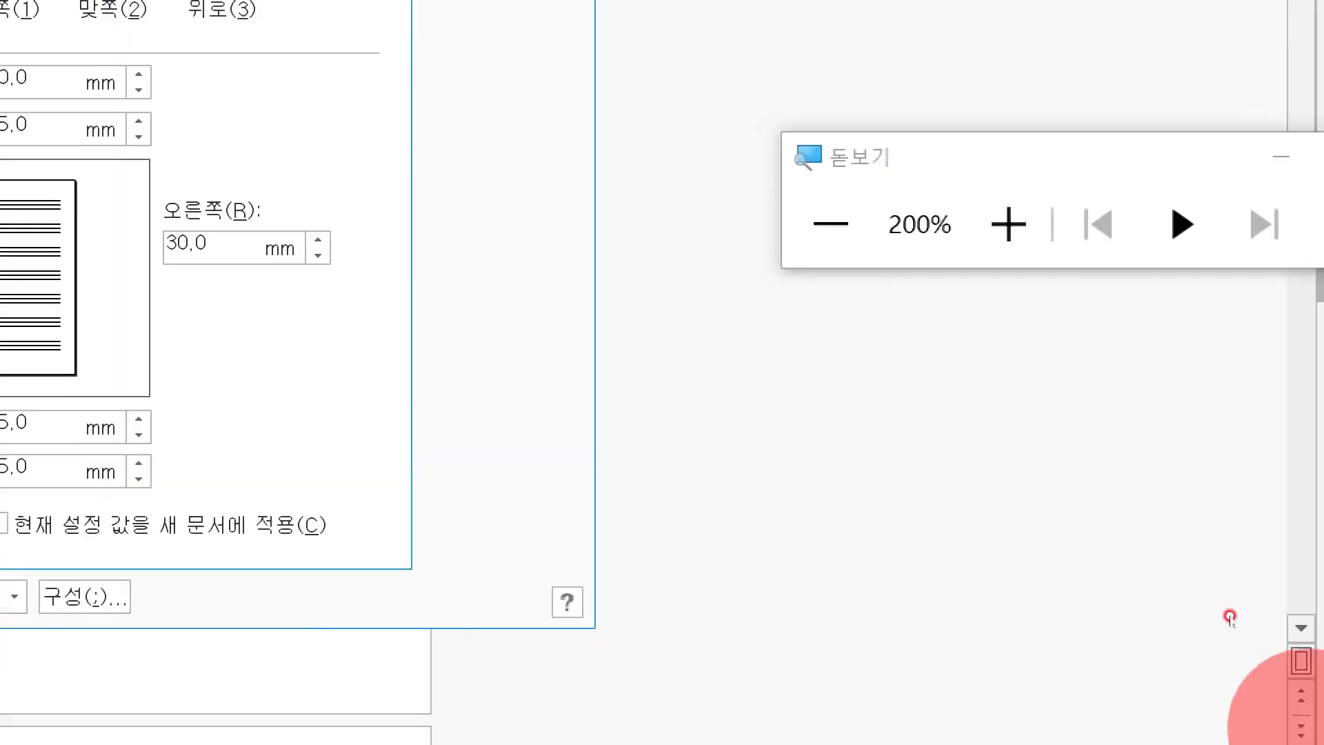
left_click(1305, 155)
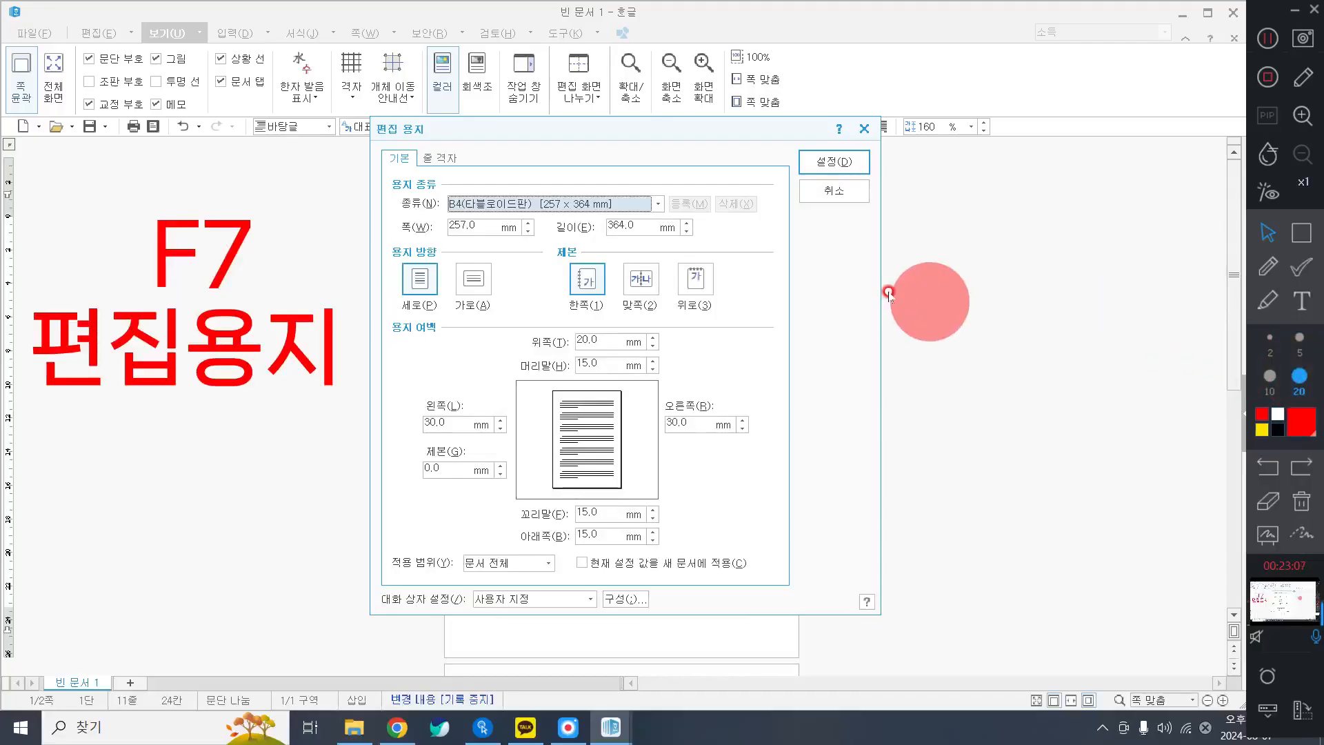
left_click(848, 161)
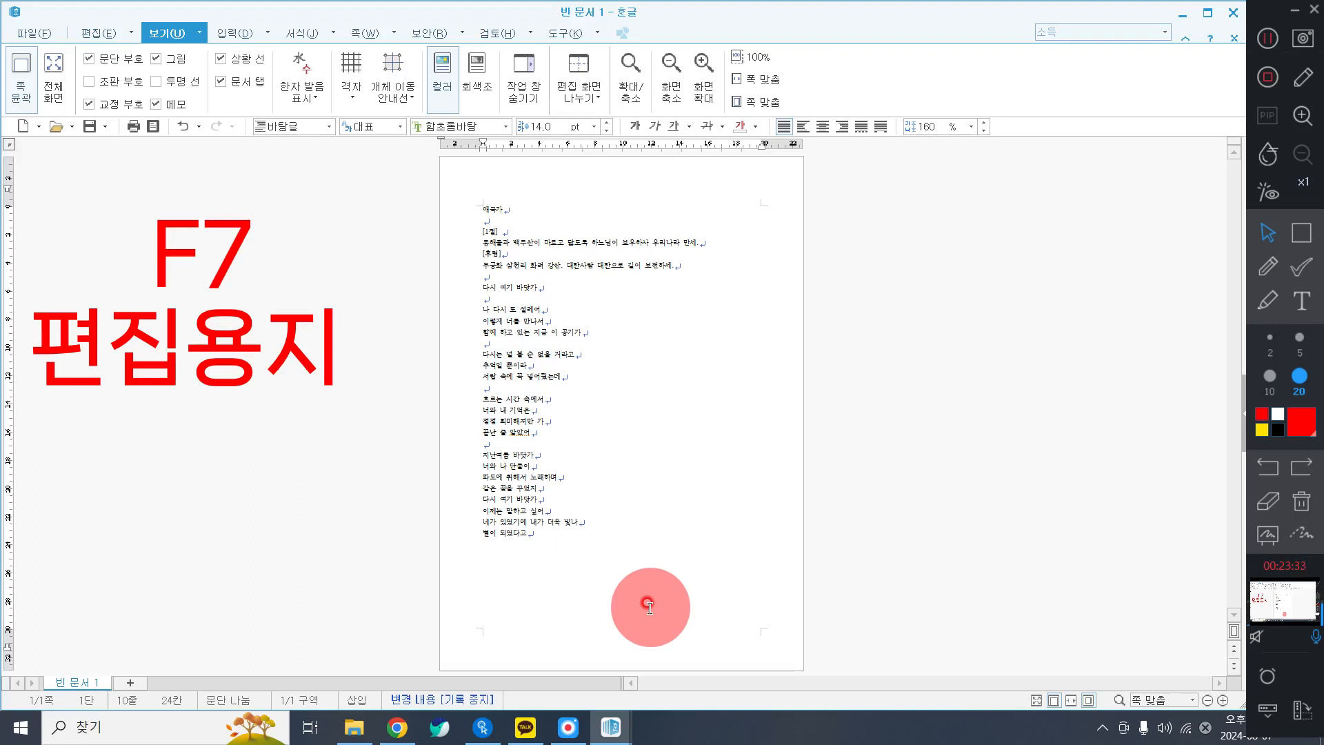
Set the paper type to A4(국배판) [210 x 297 mm] with landscape orientation (가로) and apply it to the document.
key("F7")
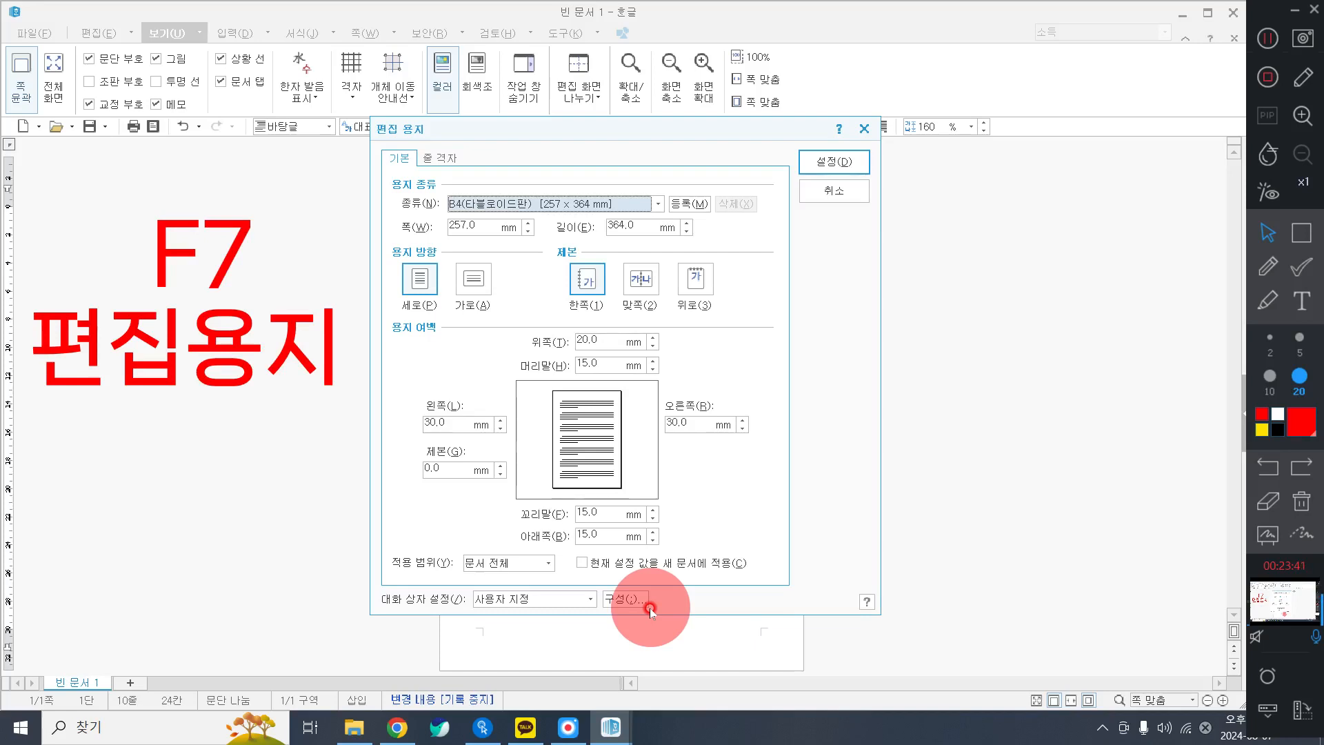
left_click(495, 206)
left_click(495, 206)
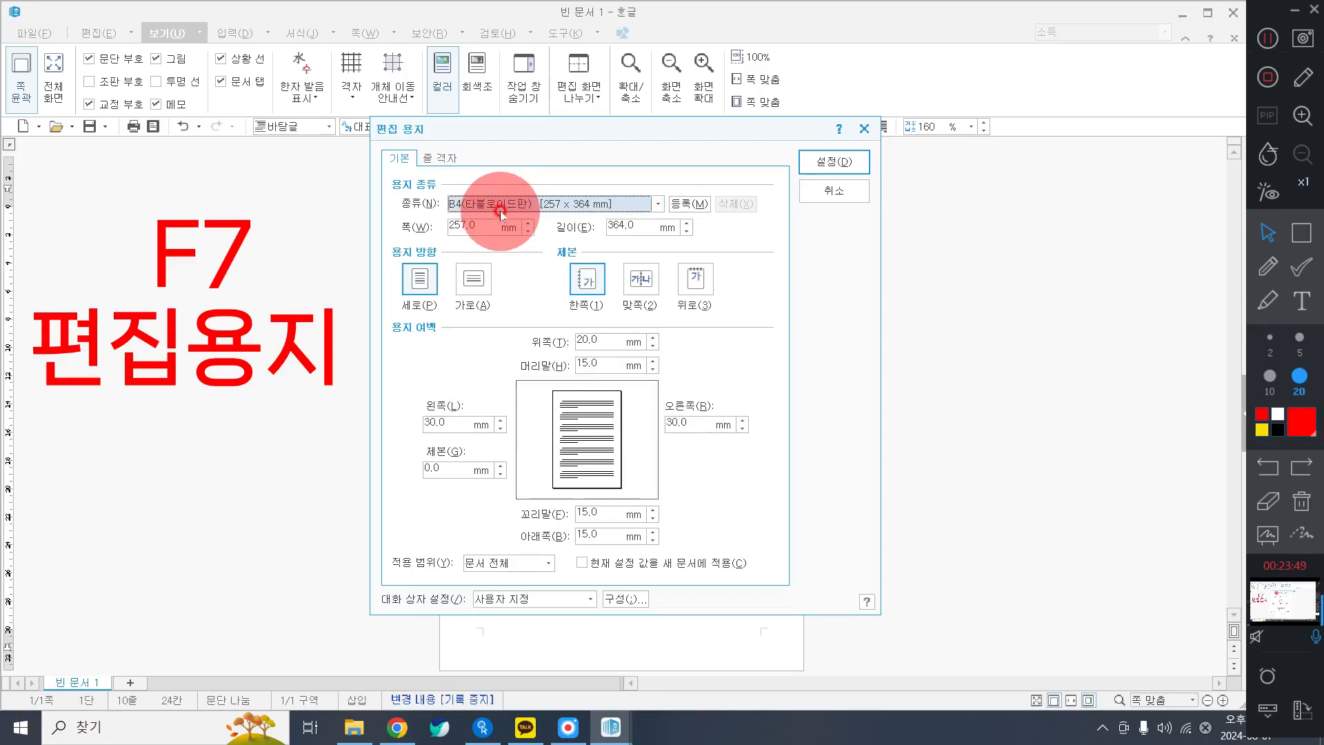
left_click(500, 211)
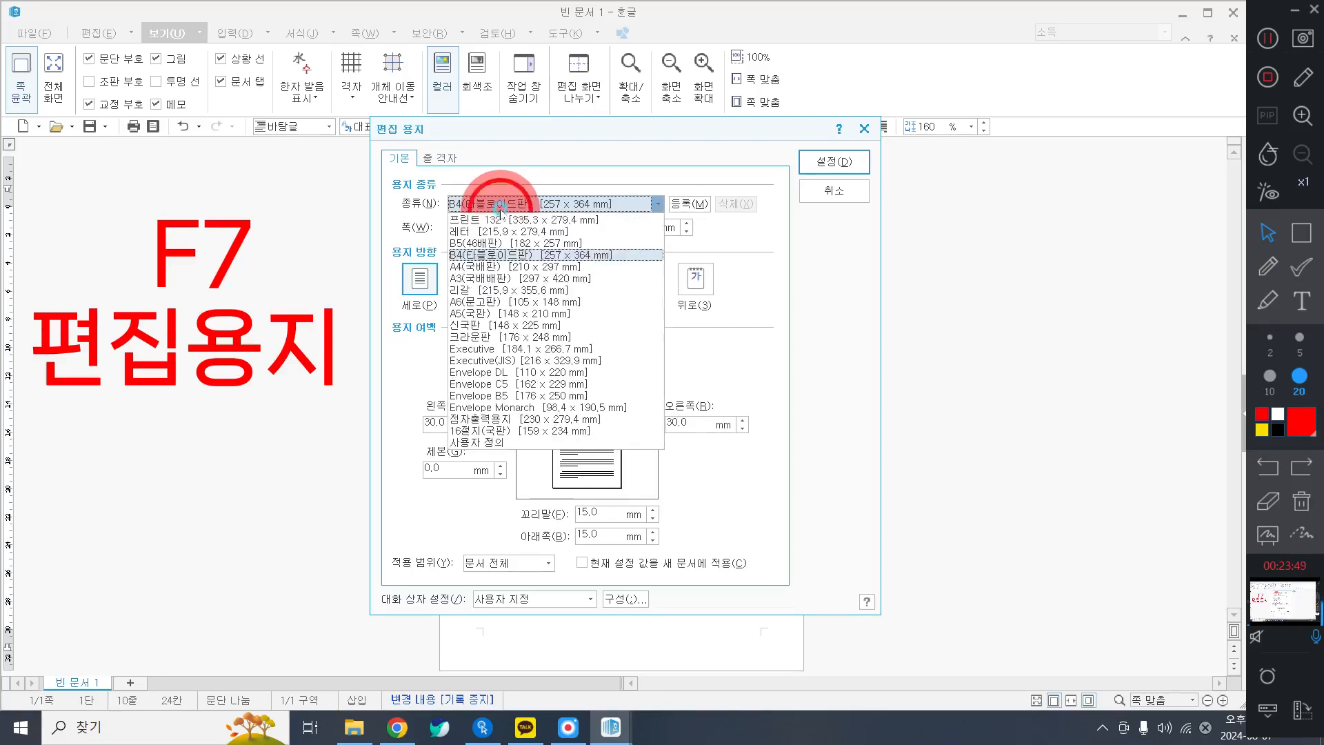
left_click(473, 266)
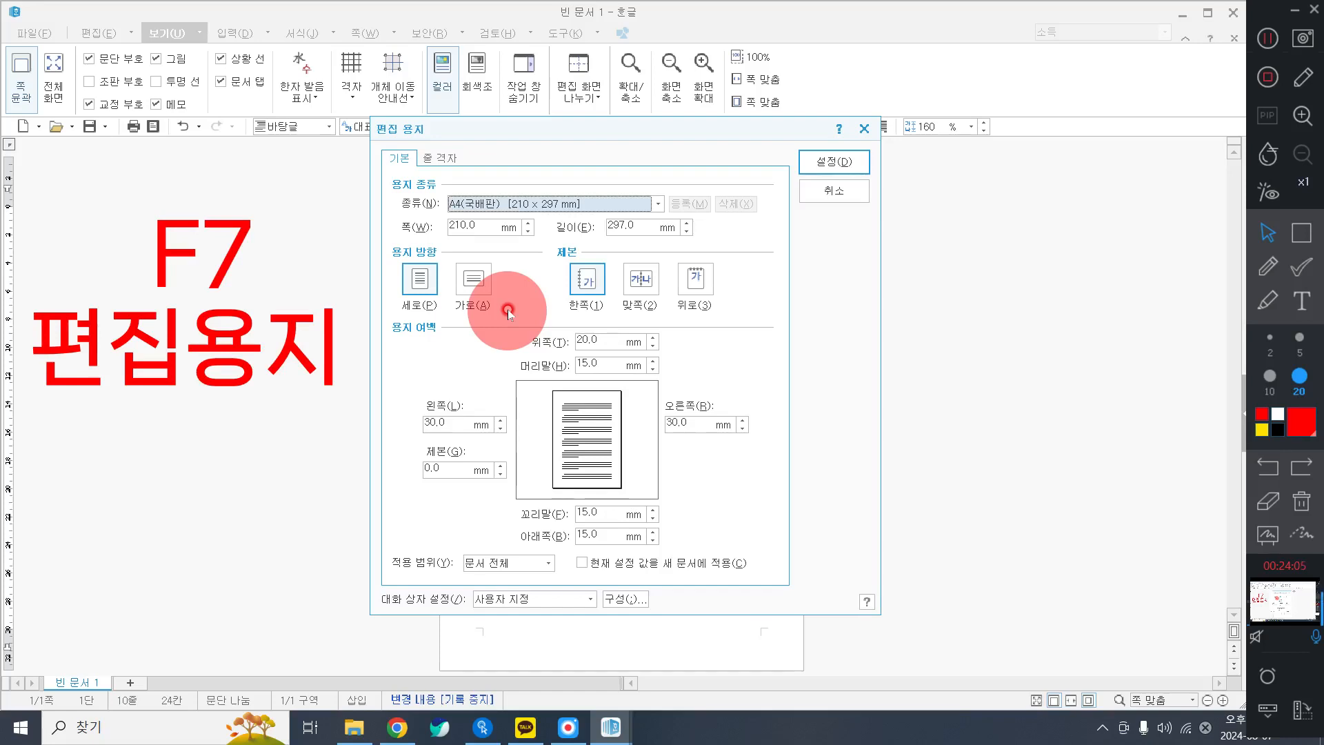
left_click(476, 293)
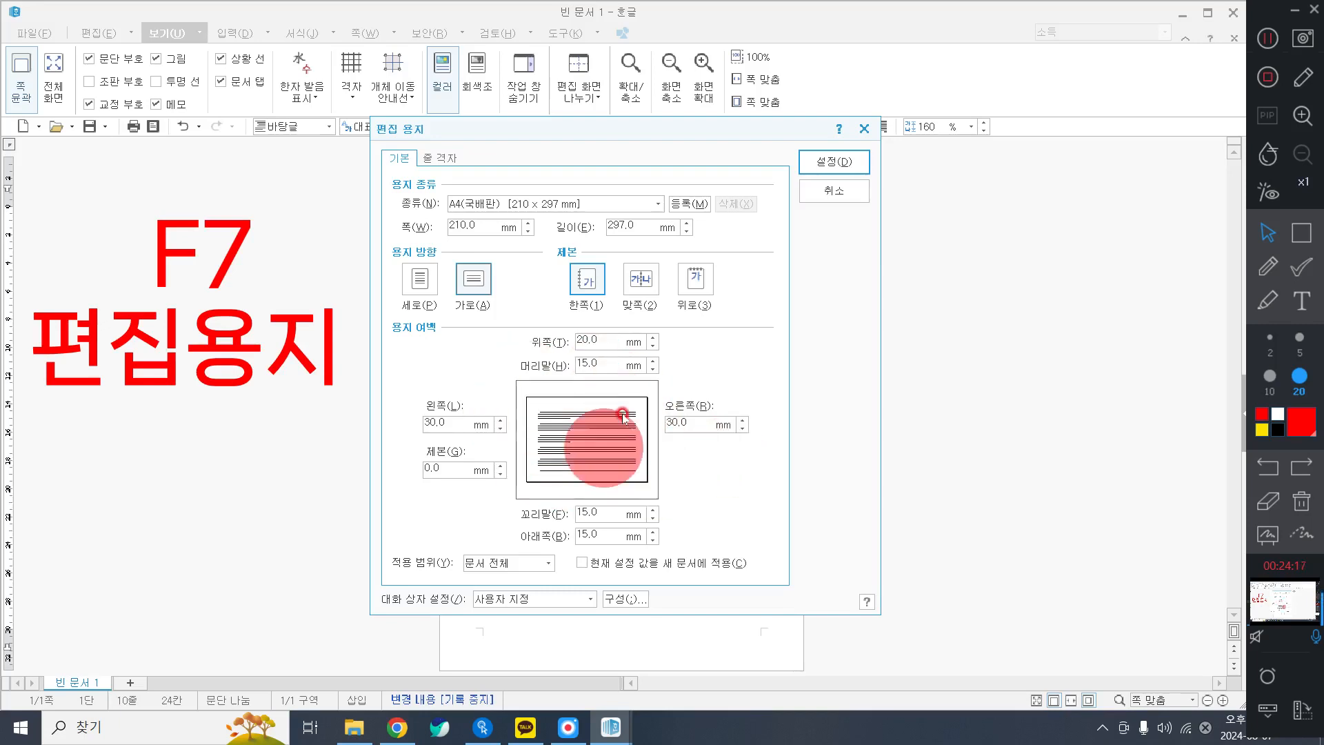
left_click(824, 160)
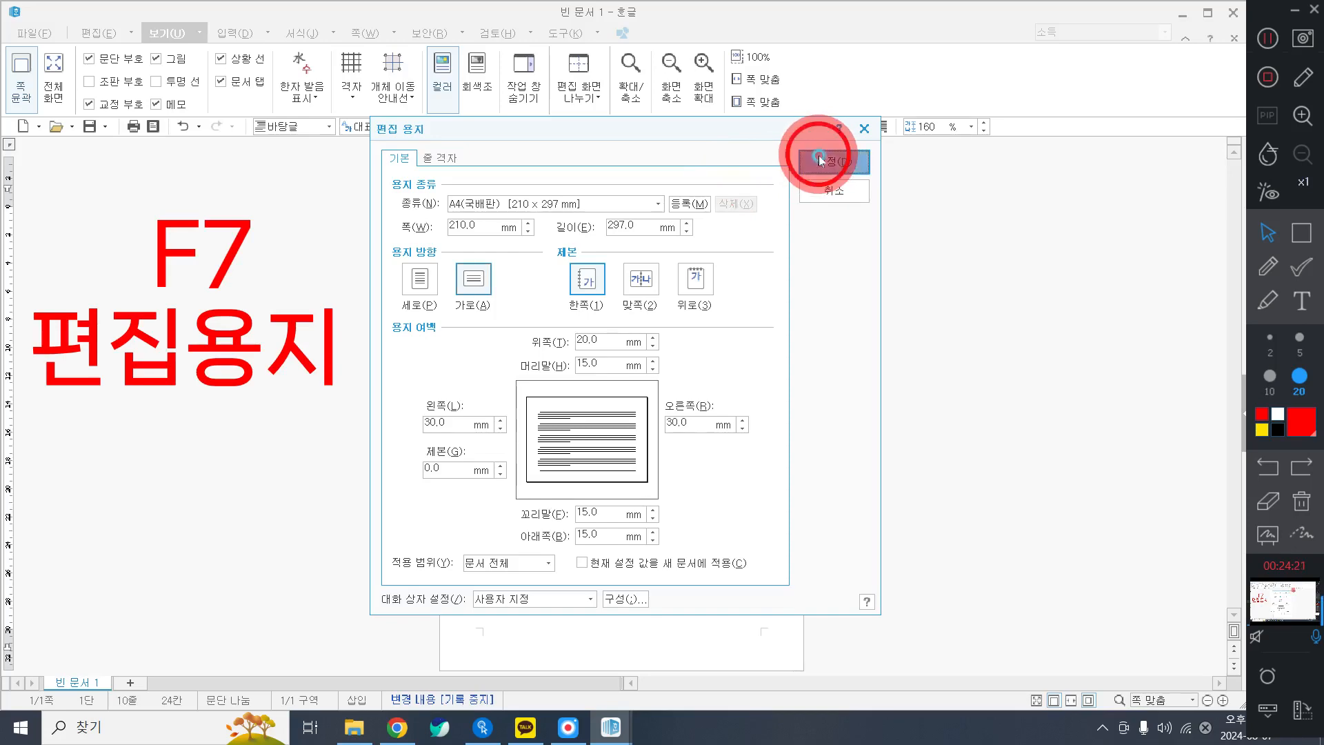
Clear all on-screen annotations and look over the document's landscape pages.
left_click(1302, 498)
scroll(680, 437, "down", 6)
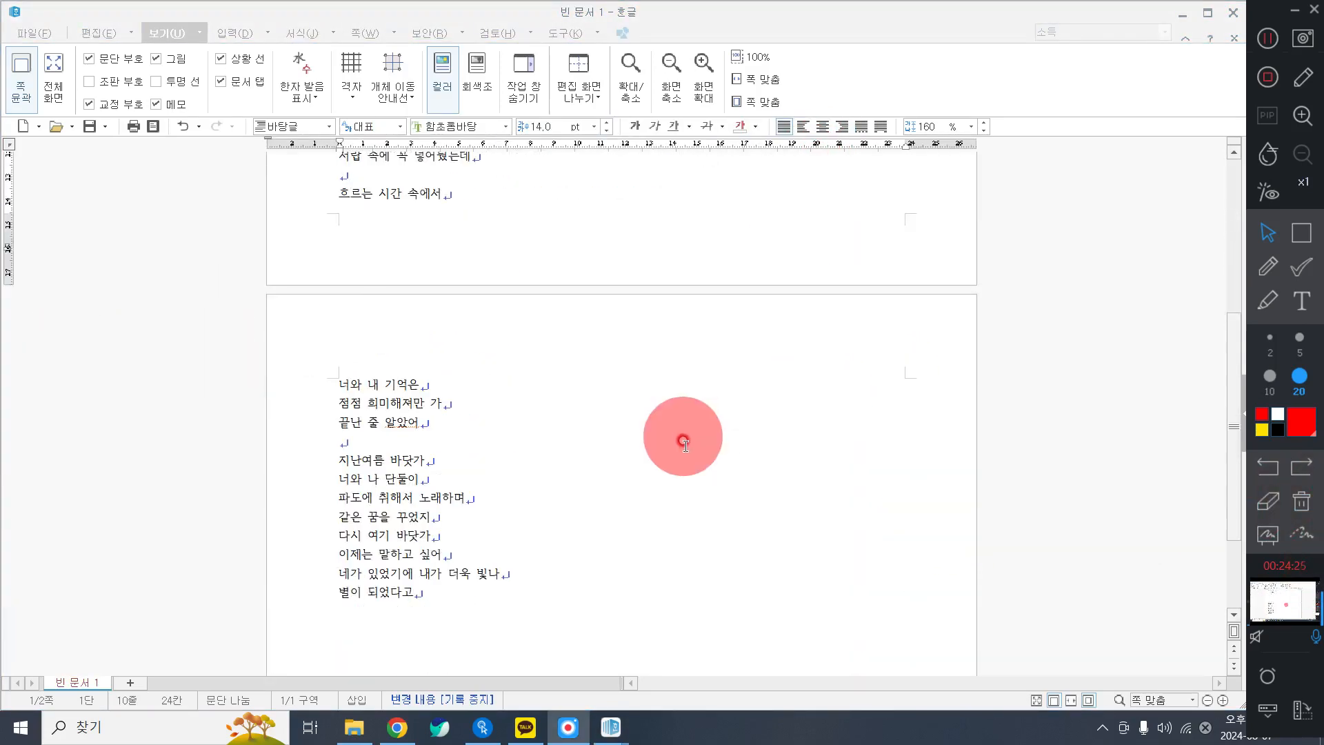
Mark the four margins of the first landscape page with red pen strokes and clear the strokes again.
scroll(685, 455, "up", 1)
scroll(685, 457, "up", 5)
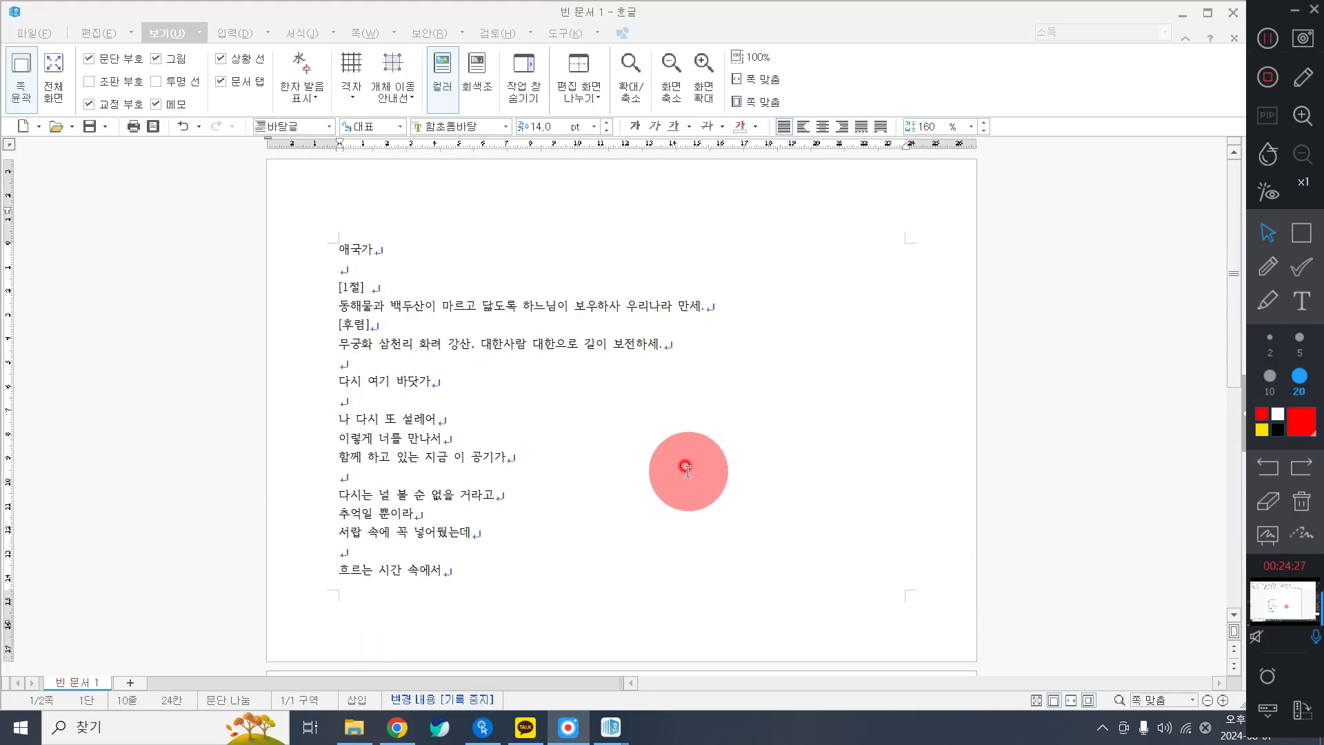
scroll(685, 469, "down", 3)
scroll(685, 480, "down", 3)
scroll(683, 475, "up", 6)
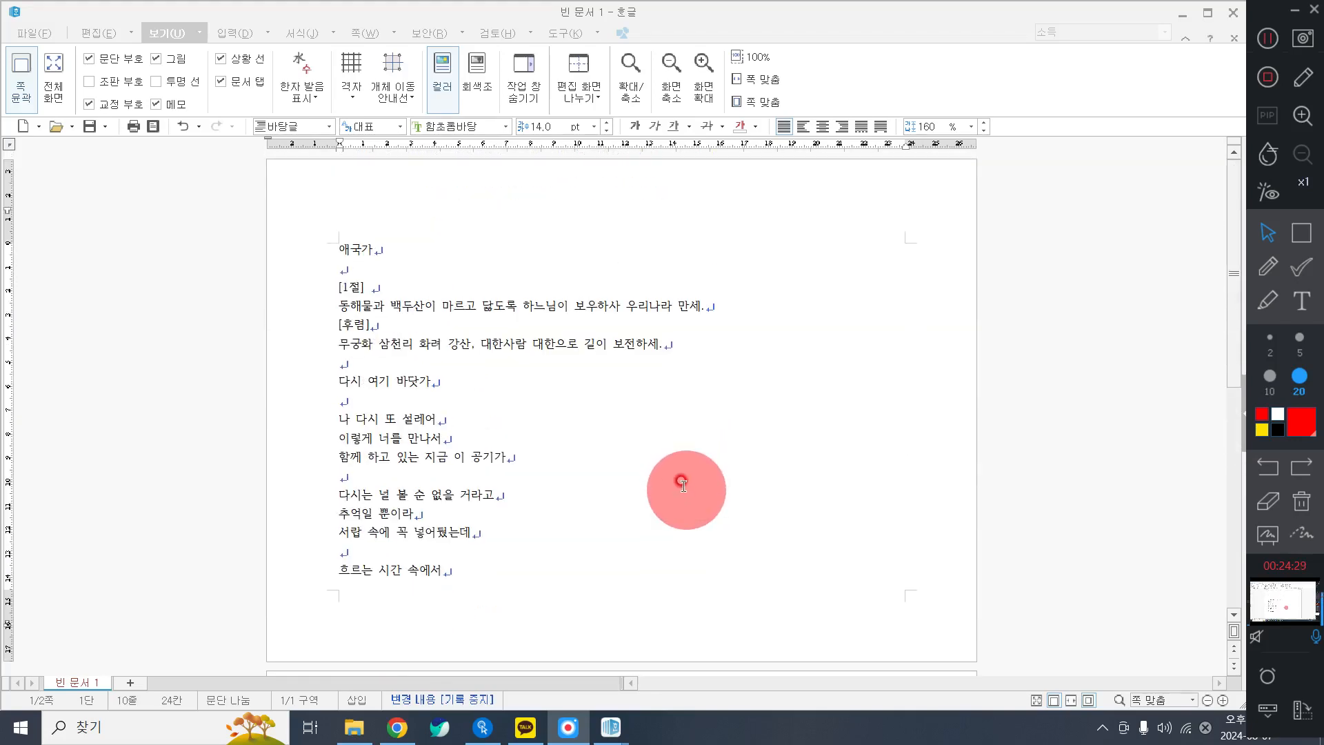
left_click(669, 452)
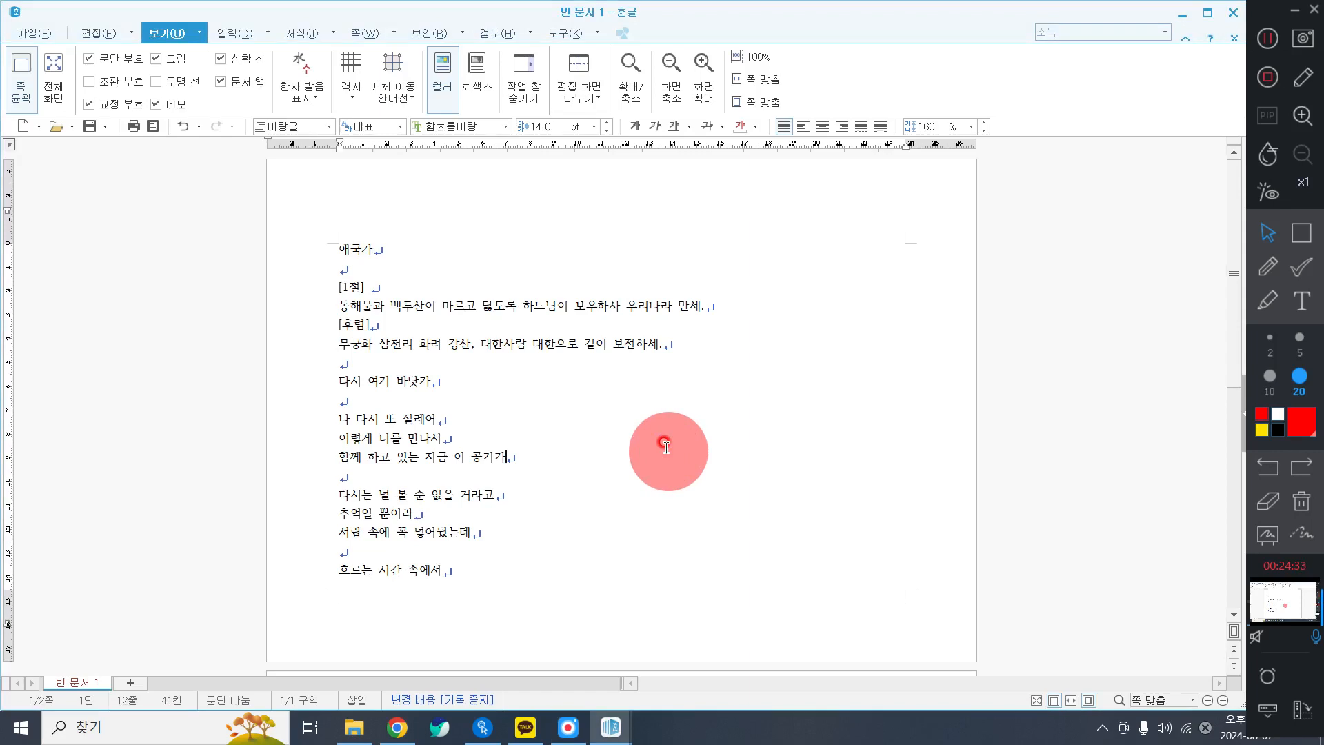
left_click(1267, 265)
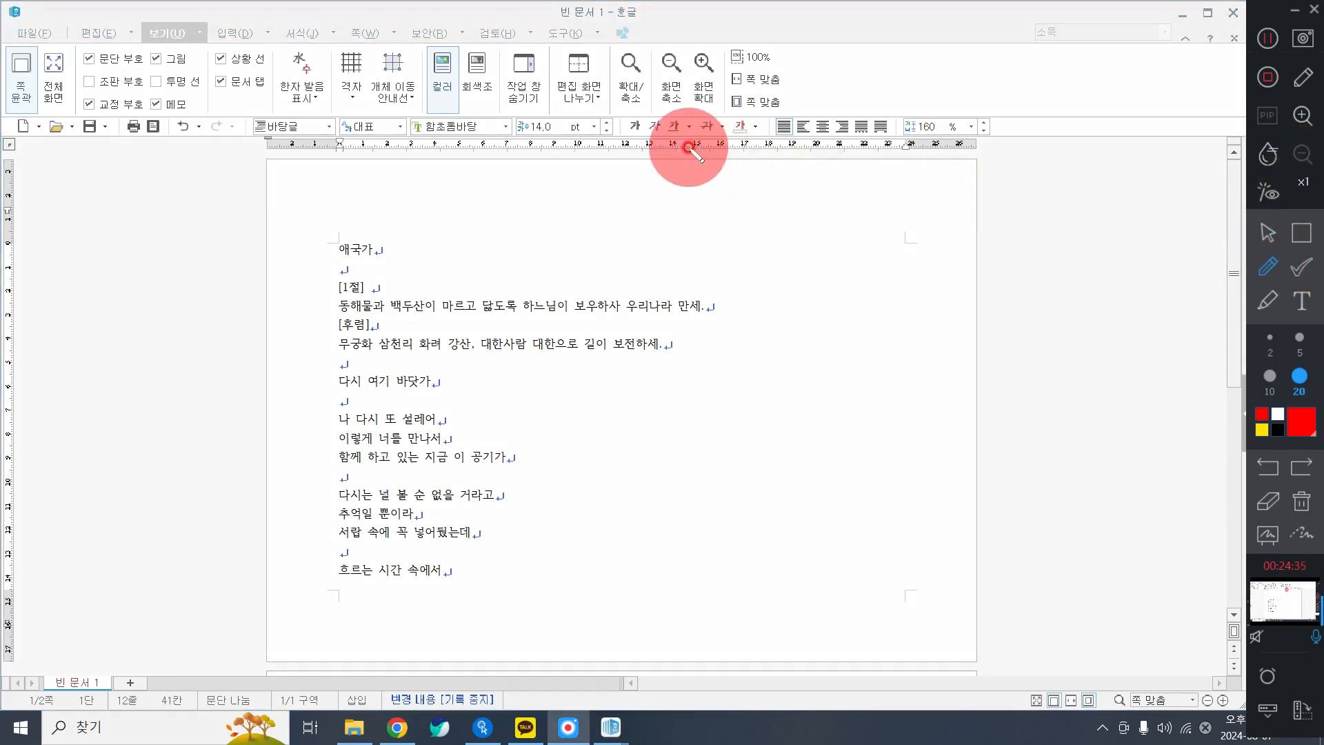
left_click_drag(688, 146, 669, 238)
left_click_drag(625, 549, 638, 648)
left_click_drag(326, 406, 267, 407)
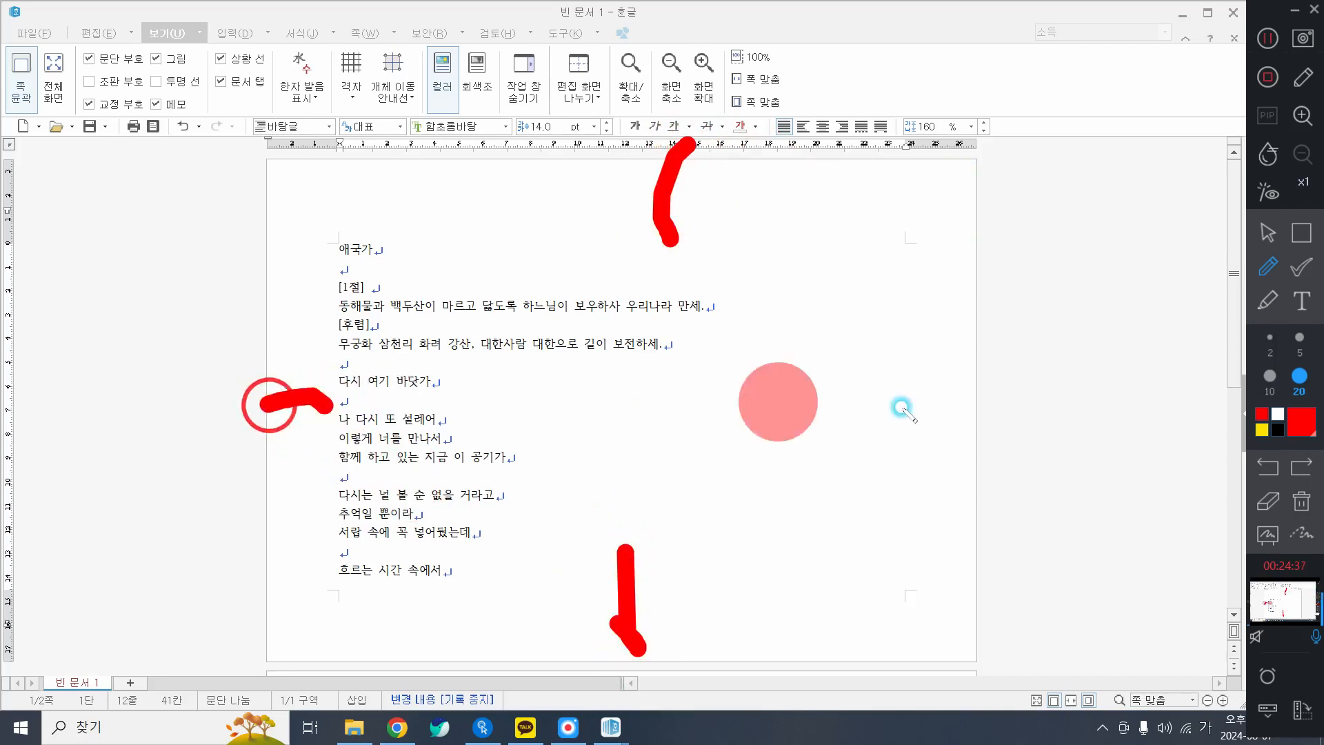
left_click_drag(908, 387, 978, 409)
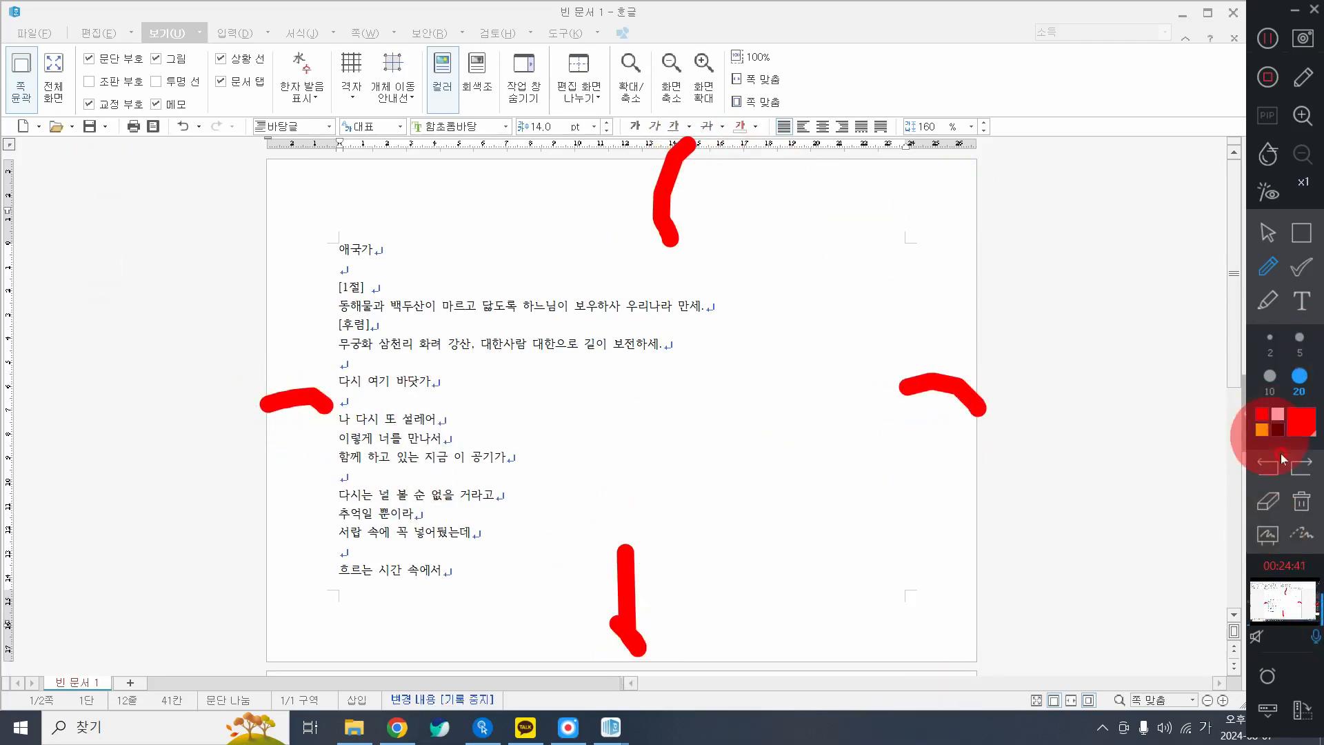
left_click(1269, 233)
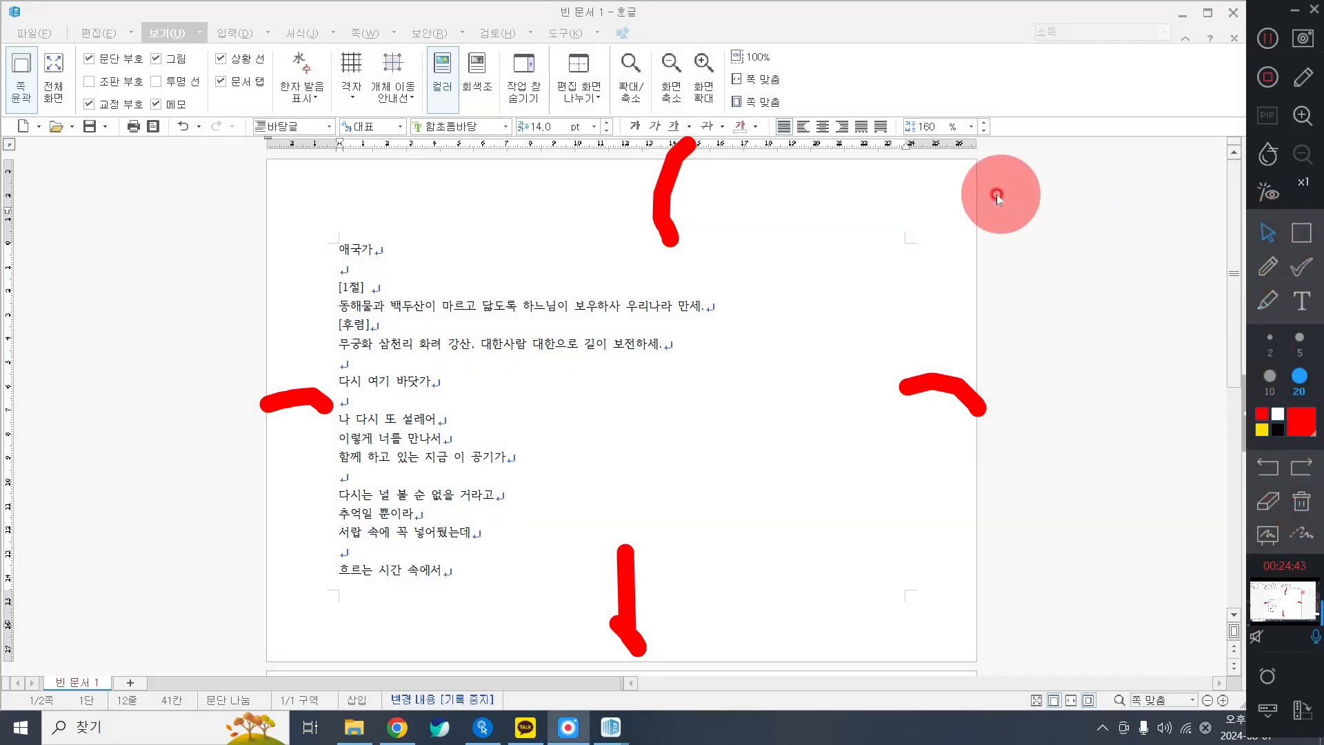
left_click(1310, 504)
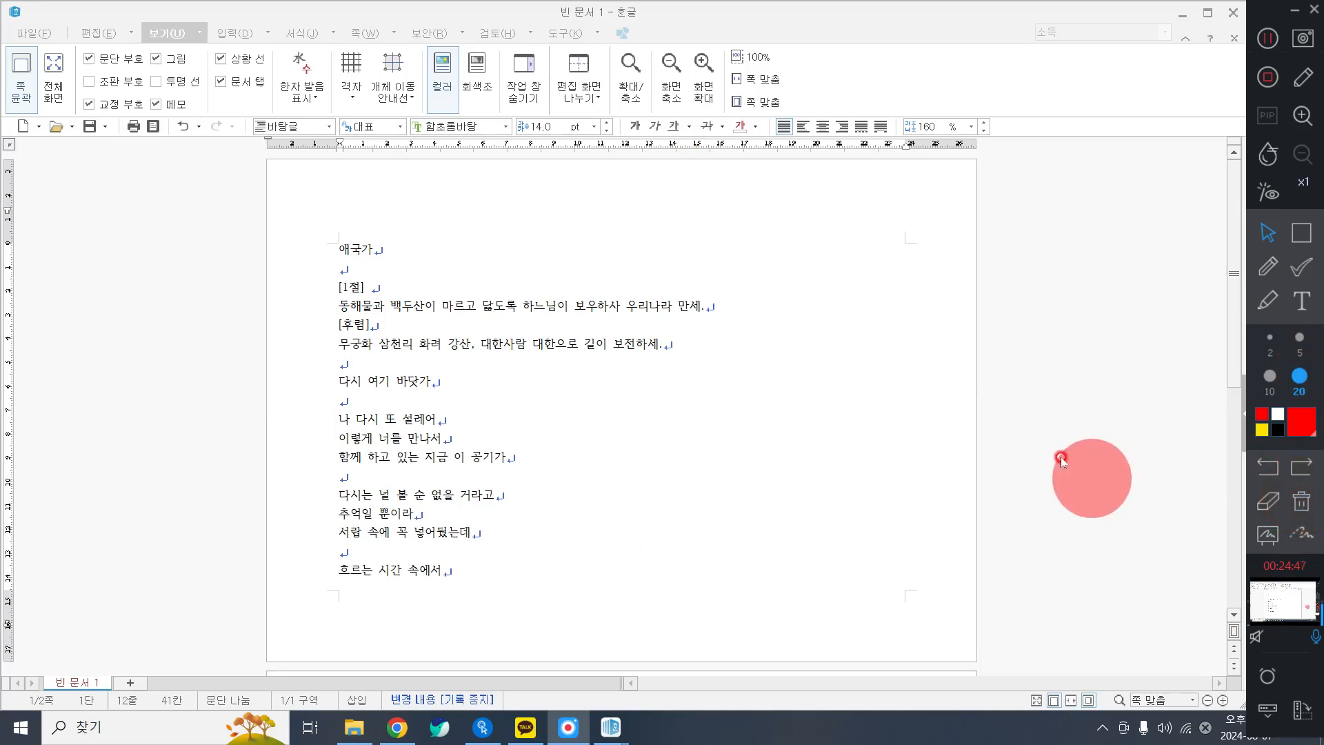
Open the page setup (편집 용지) and frame its 용지 여백 section with a red annotation rectangle.
left_click(1091, 437)
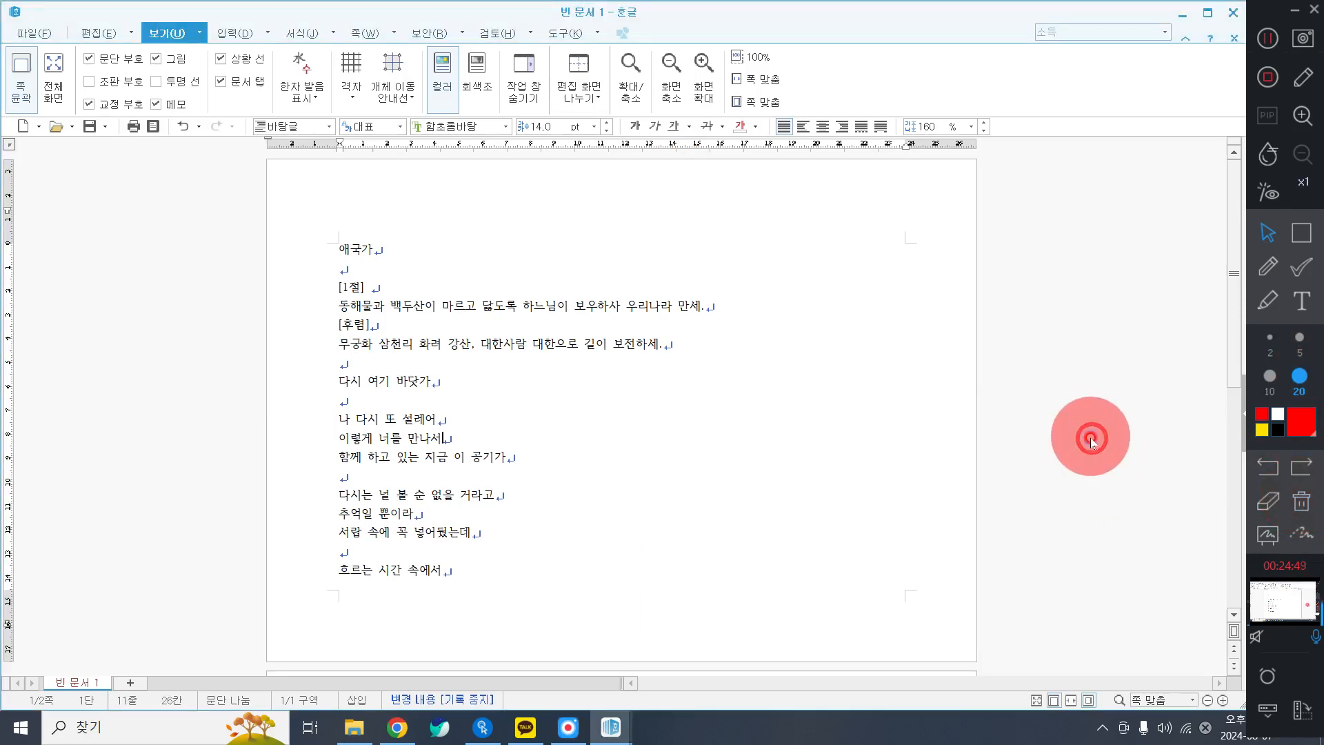
key("F7")
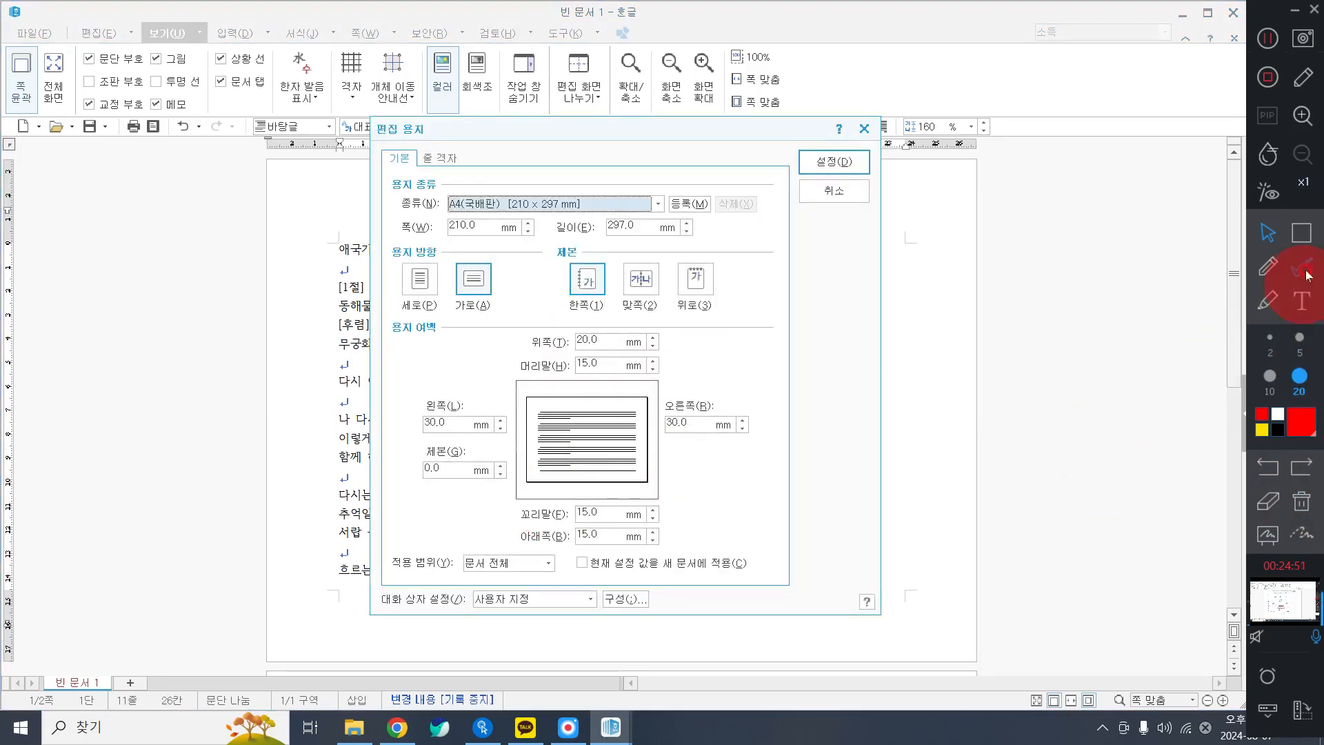
left_click(1307, 232)
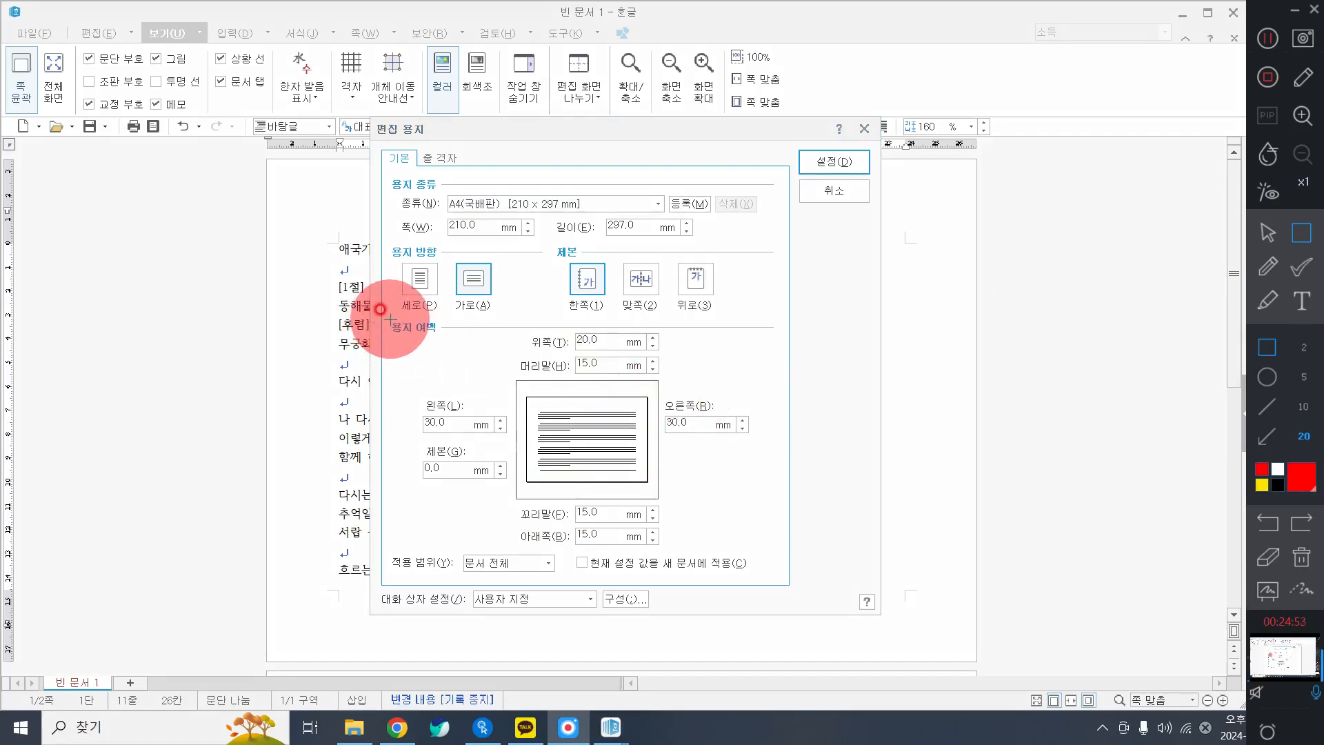
mouse_move(379, 306)
left_mouse_down()
mouse_move(491, 391)
mouse_move(677, 496)
mouse_move(731, 549)
mouse_move(777, 560)
left_mouse_up()
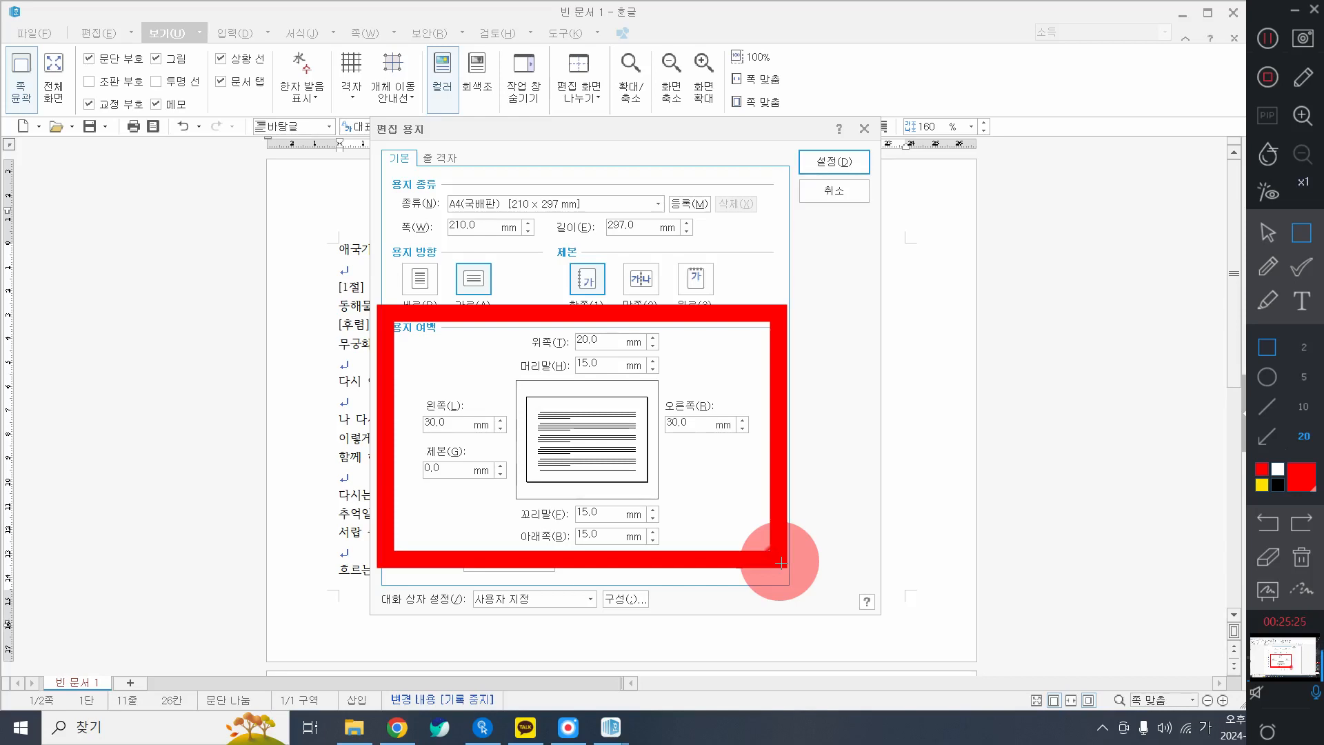
left_click(1267, 233)
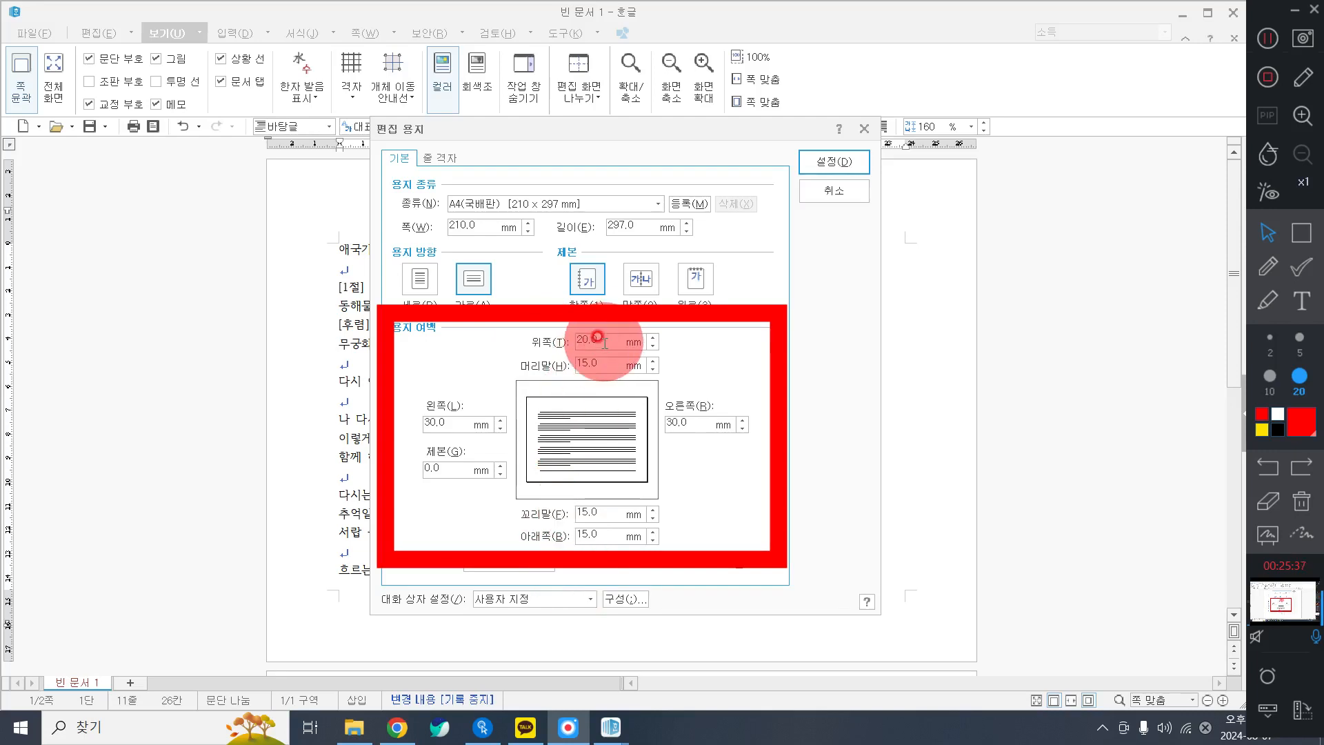
Set the top paper margin (위쪽) to 10 mm in the page setup.
left_click(652, 345)
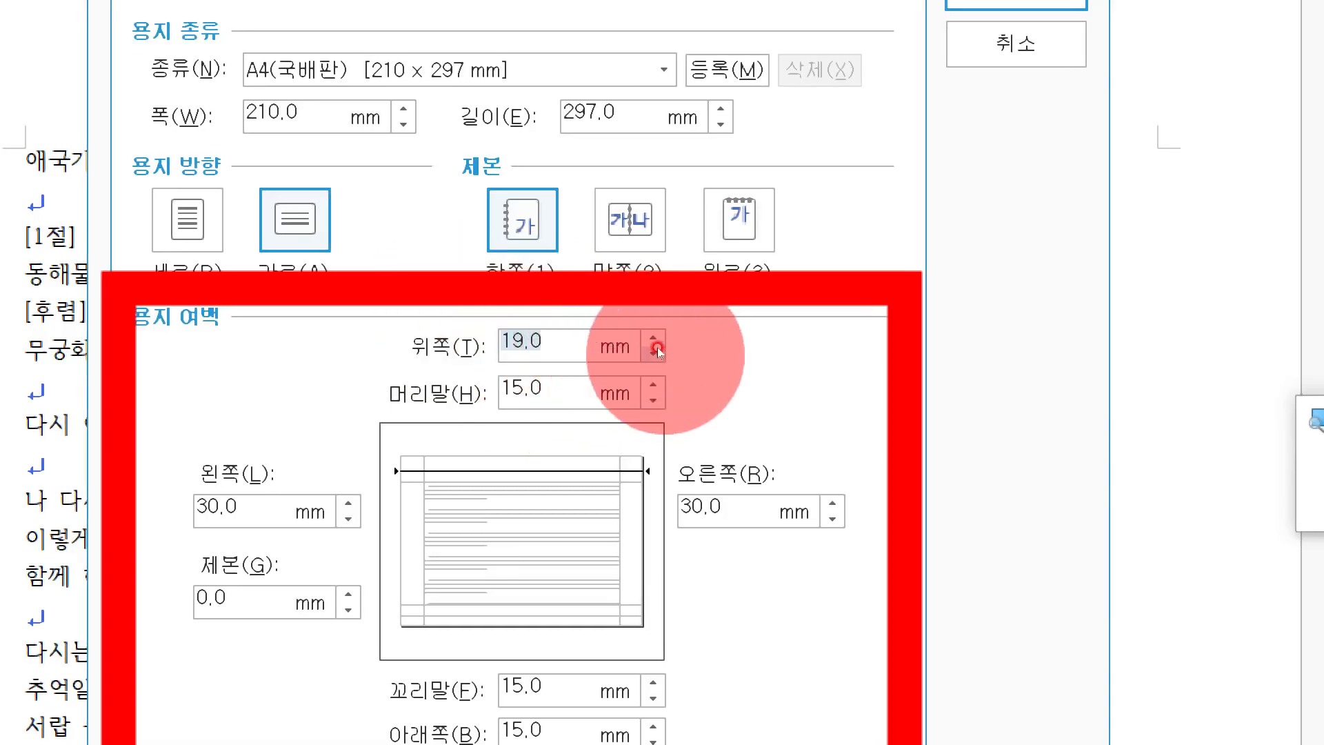
left_click_drag(655, 352, 655, 351)
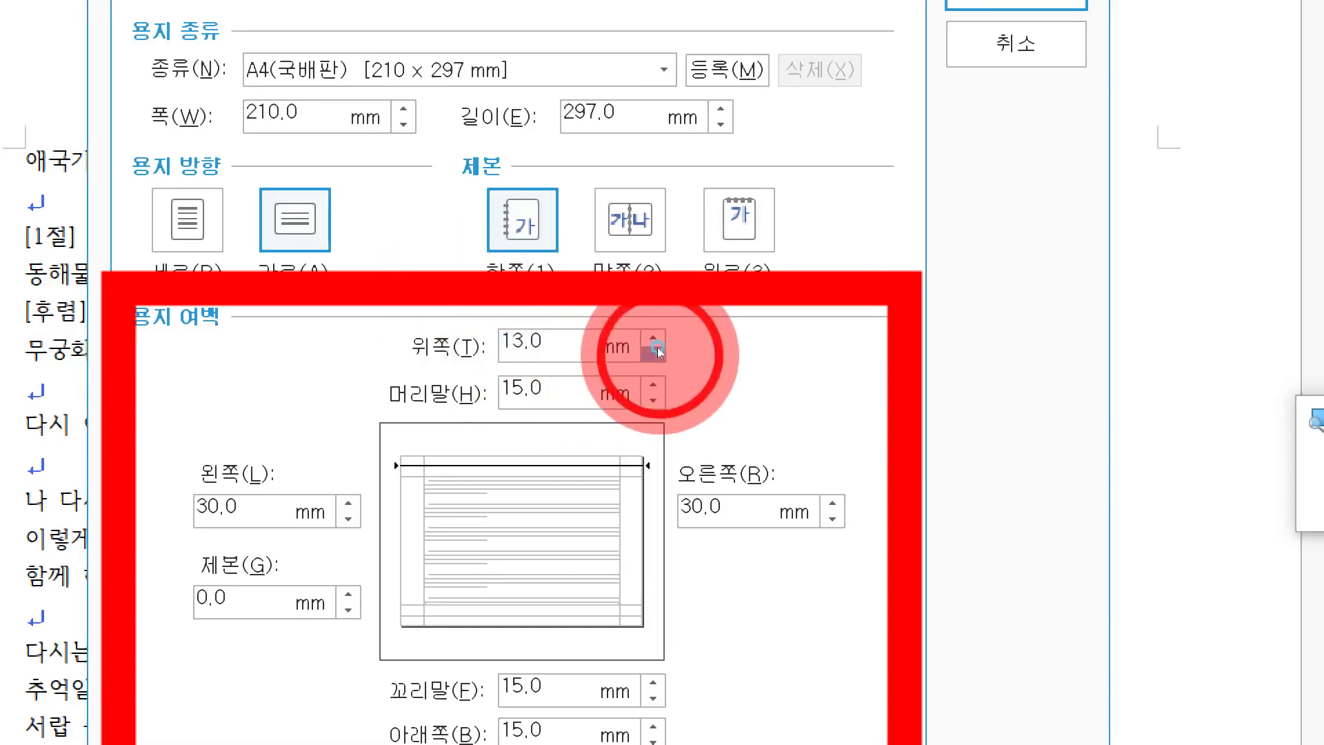
left_click(655, 351)
left_click(655, 351)
left_click(655, 352)
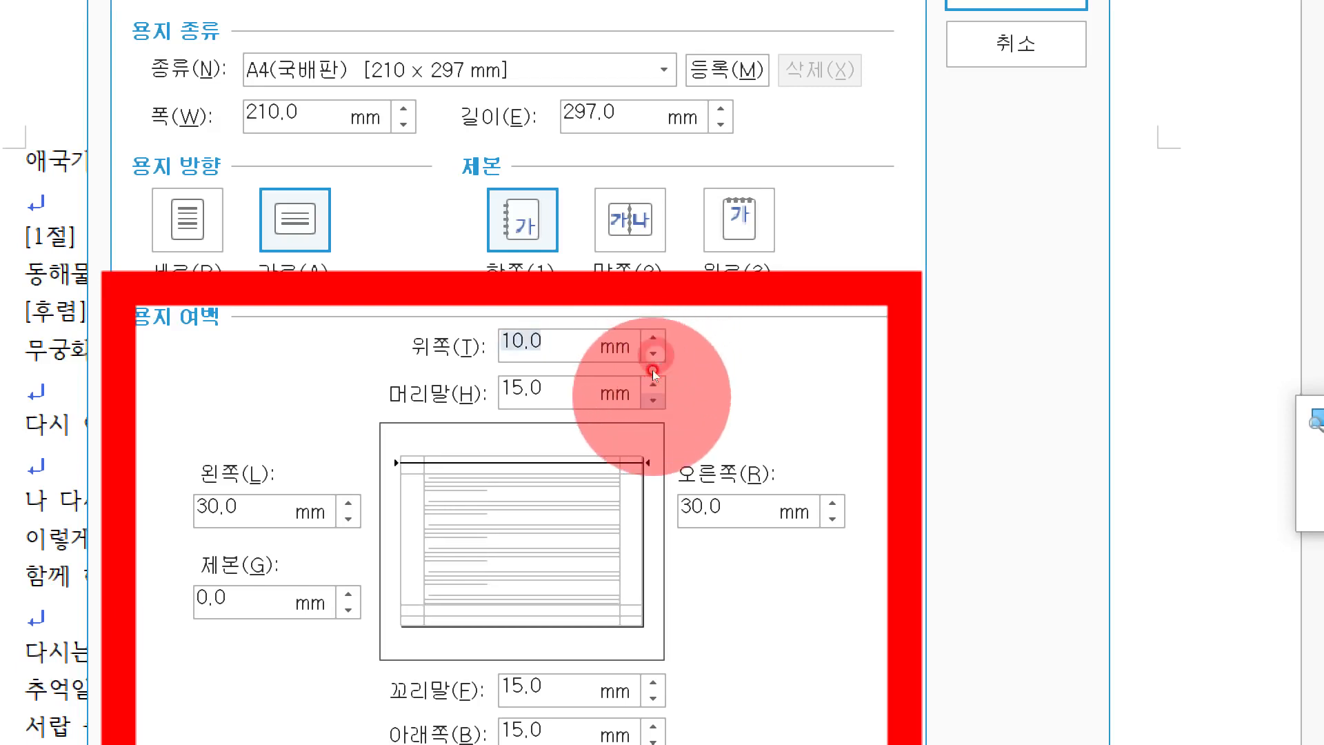
Set the header margin (머리말) to 10 mm and close the screen magnifier.
left_click(652, 374)
left_click(652, 373)
left_click(653, 374)
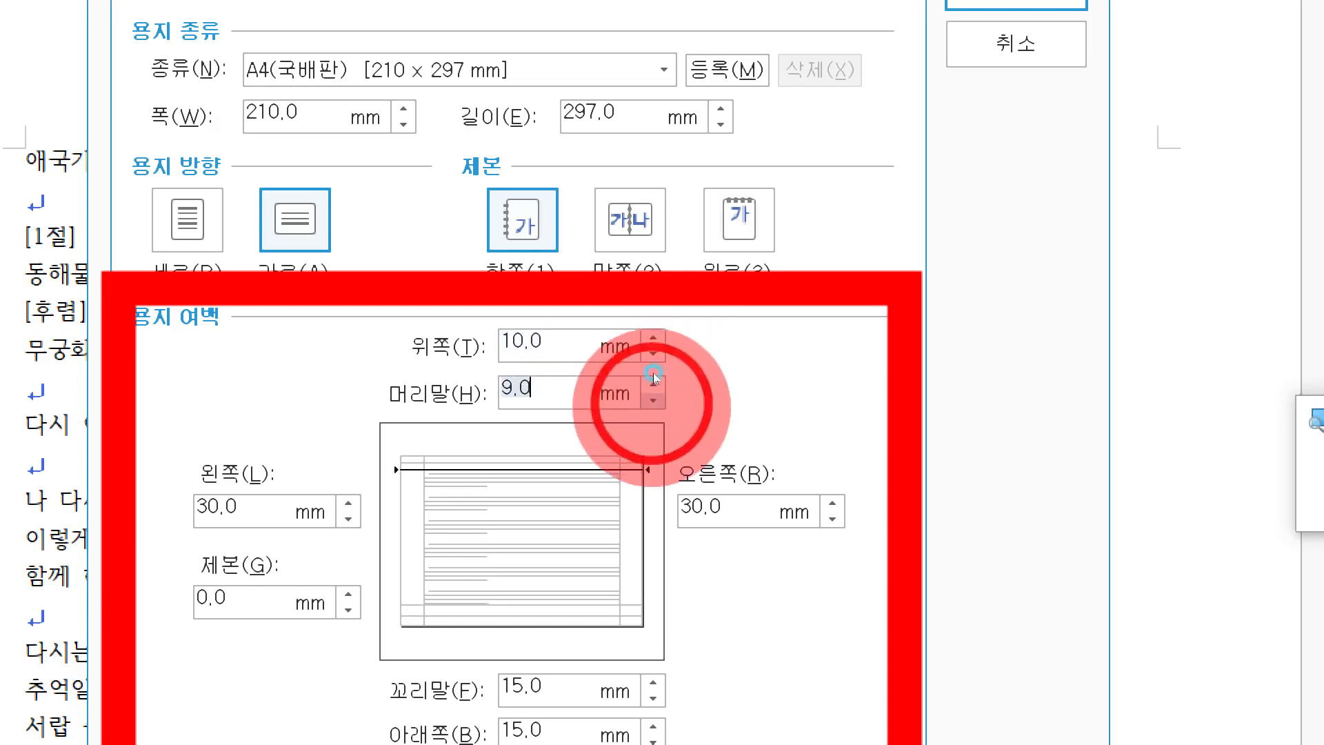
left_click(652, 378)
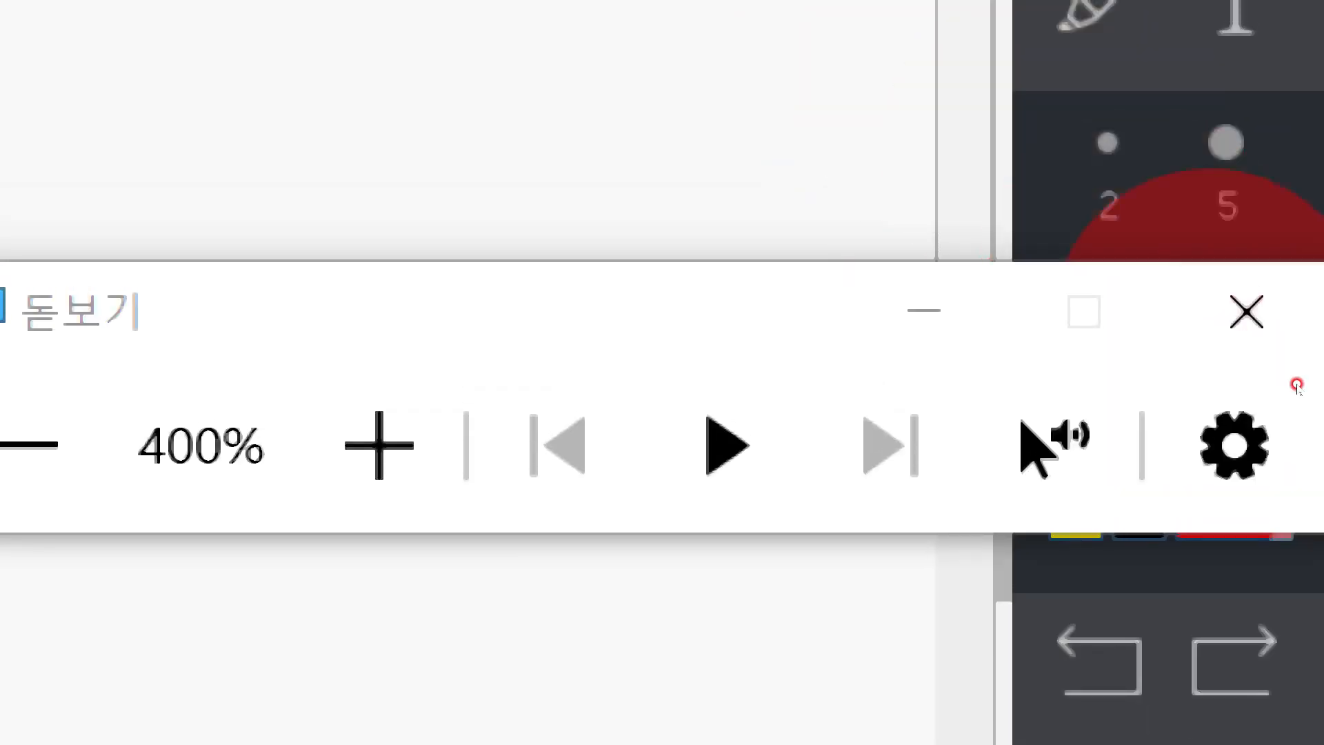
left_click(1280, 345)
key("super")
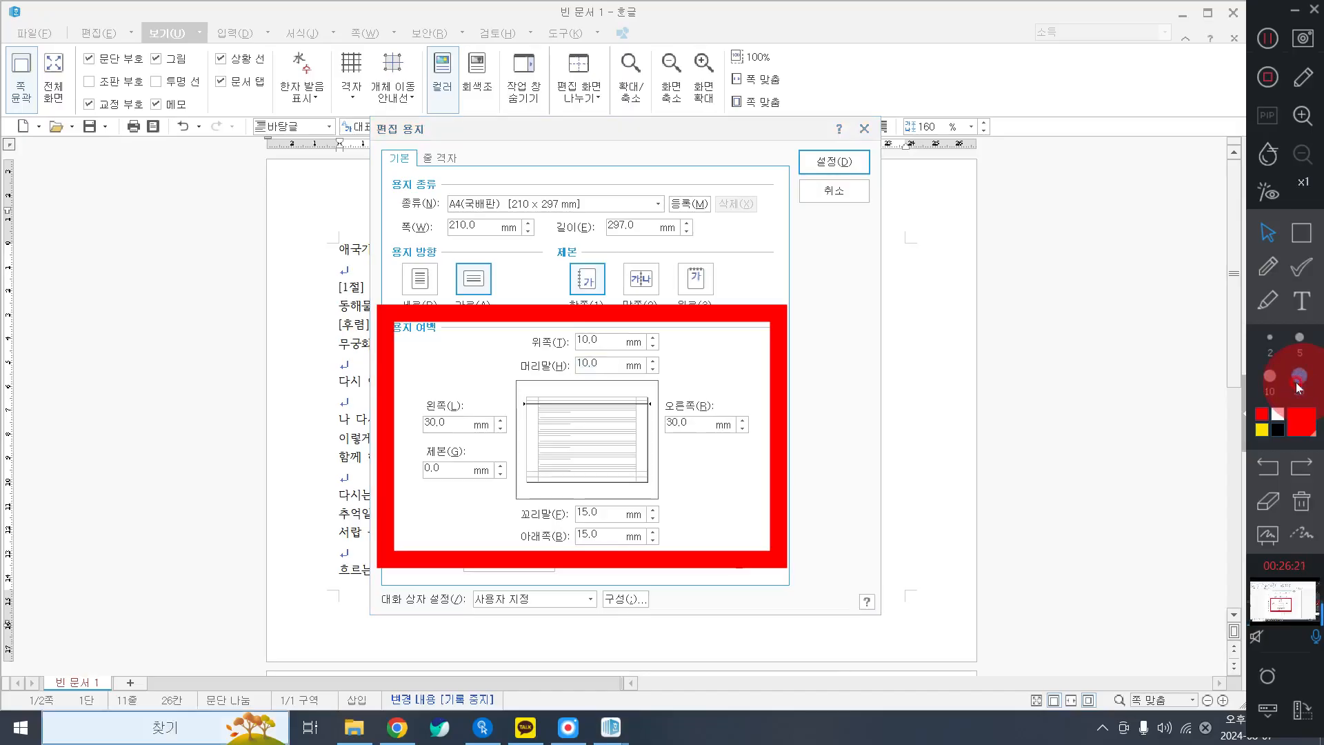
key("super")
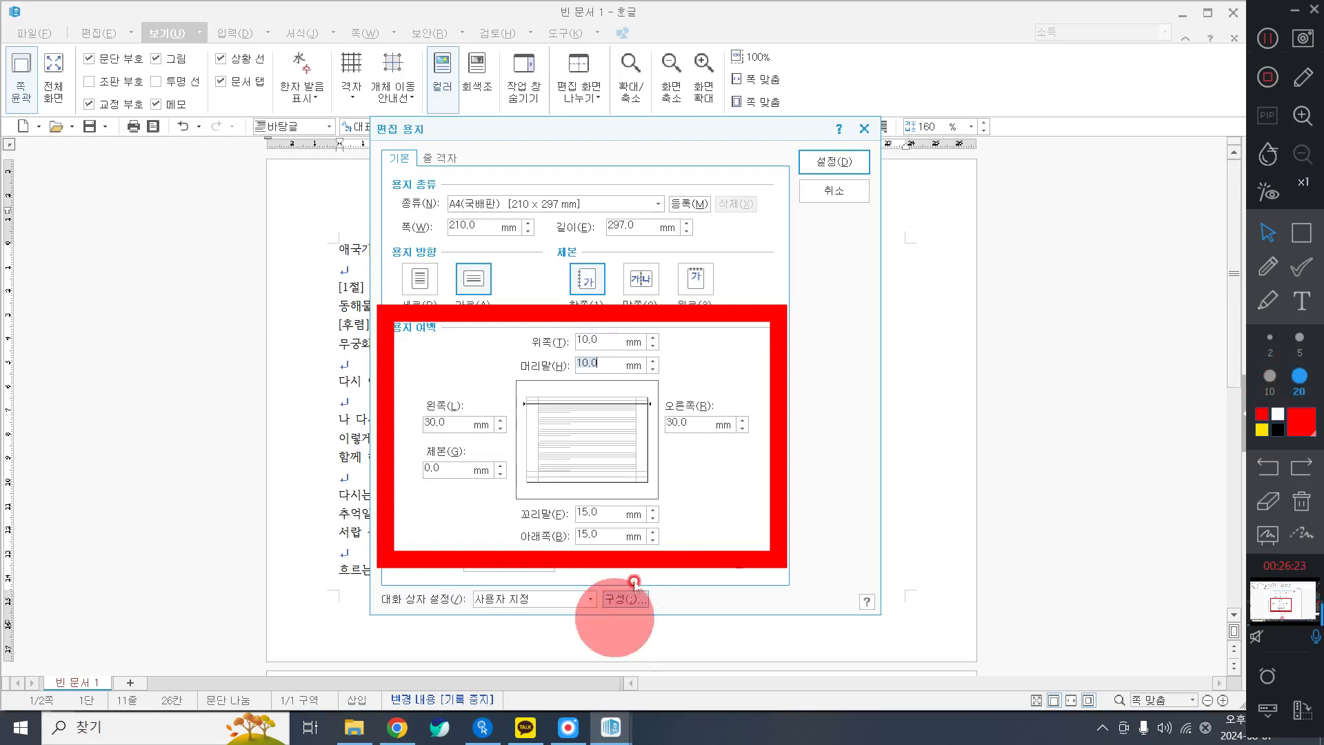
Set the footer margin (꼬리말) to 10 mm.
left_click(653, 521)
left_click(652, 521)
left_click(652, 521)
left_click(652, 520)
left_click(652, 521)
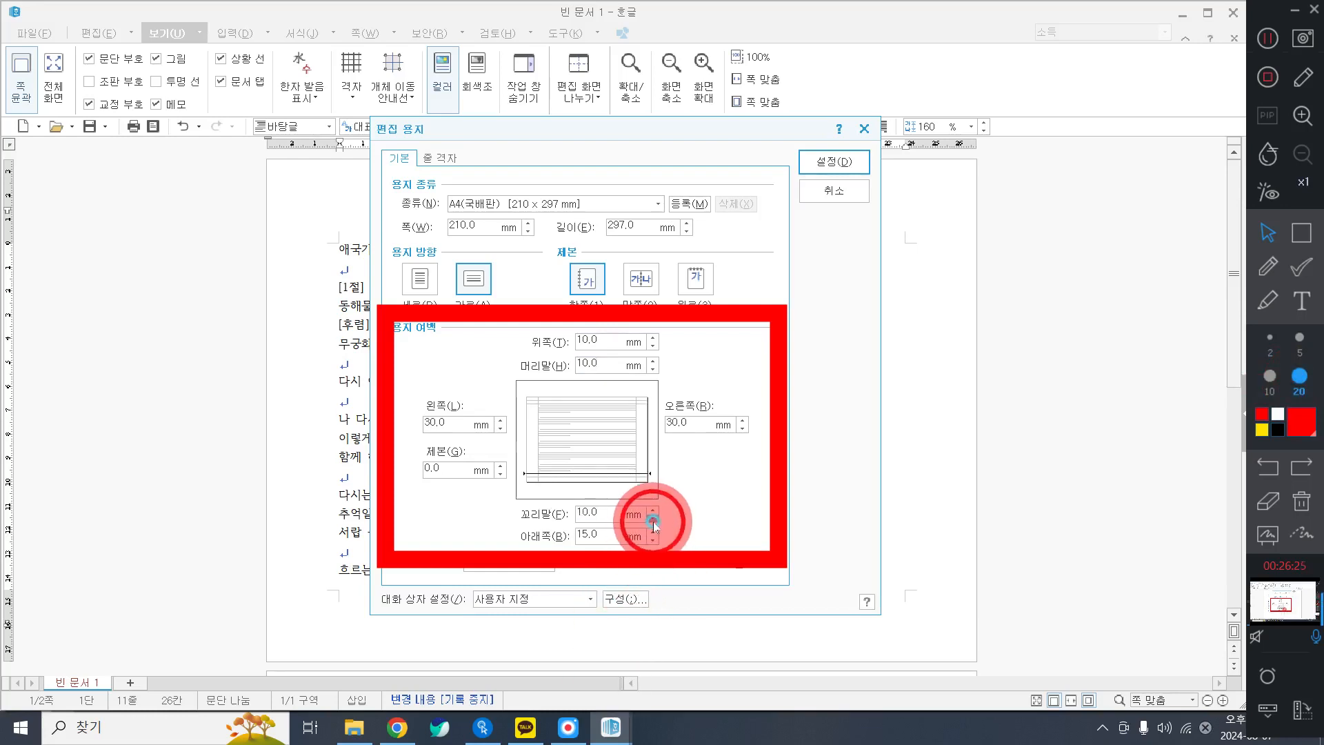
left_click(653, 520)
left_click(652, 511)
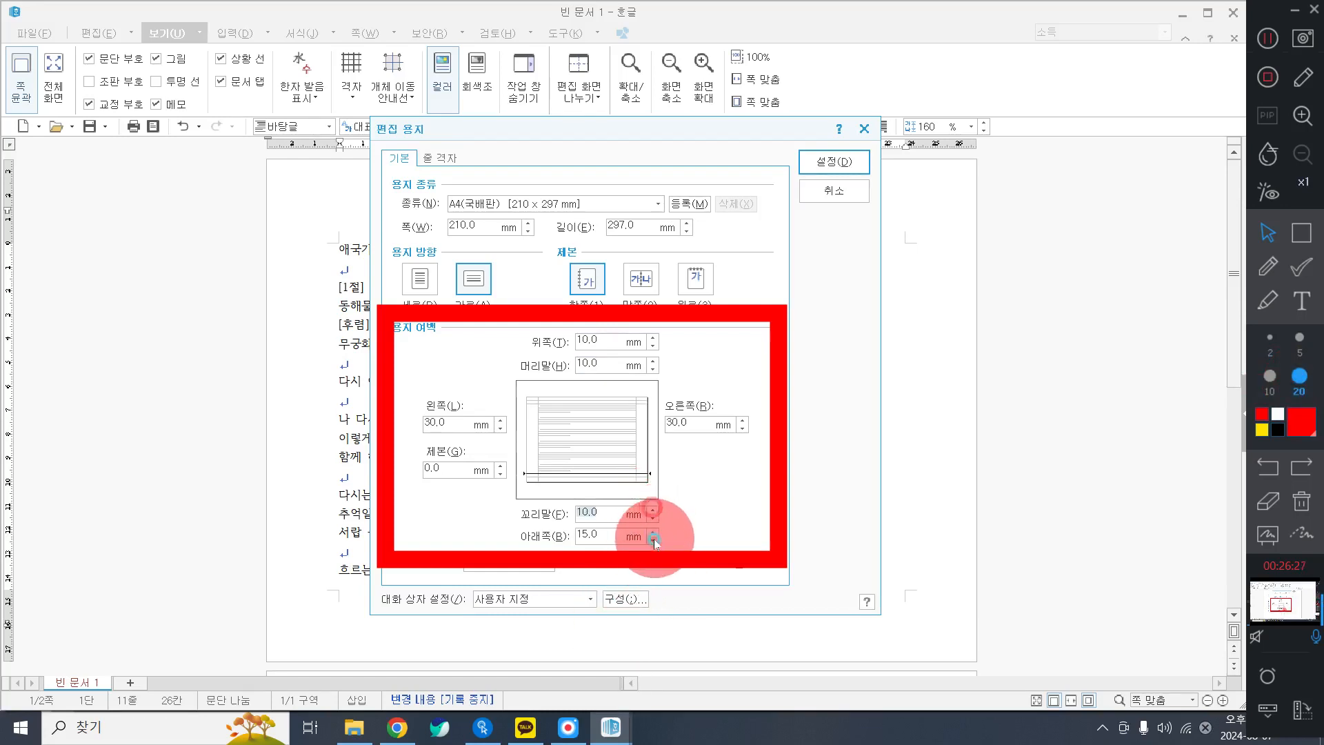
Set the bottom paper margin (아래쪽) to 10 mm.
left_click(654, 539)
left_click(654, 539)
left_click(654, 540)
left_click(654, 539)
left_click(653, 539)
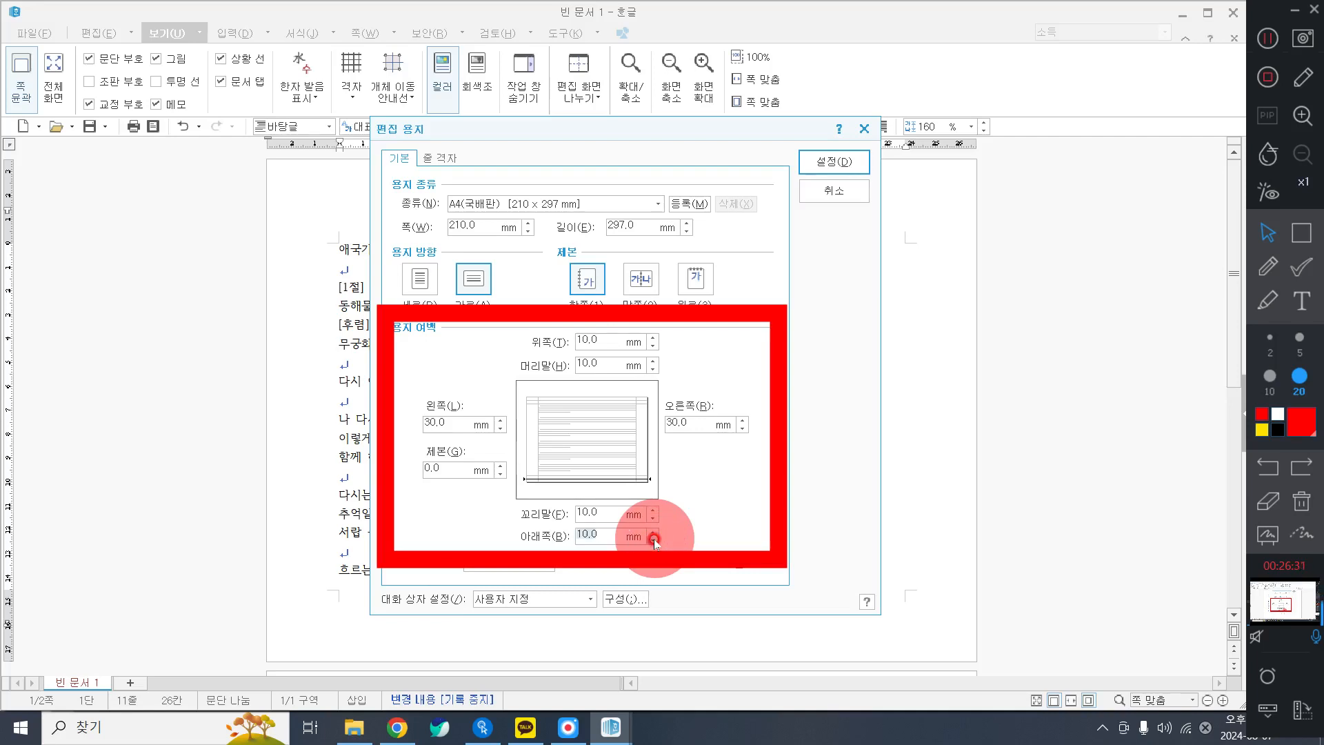
left_click(654, 539)
Set the left paper margin (왼쪽) to 20 mm.
left_click(498, 427)
left_click(498, 428)
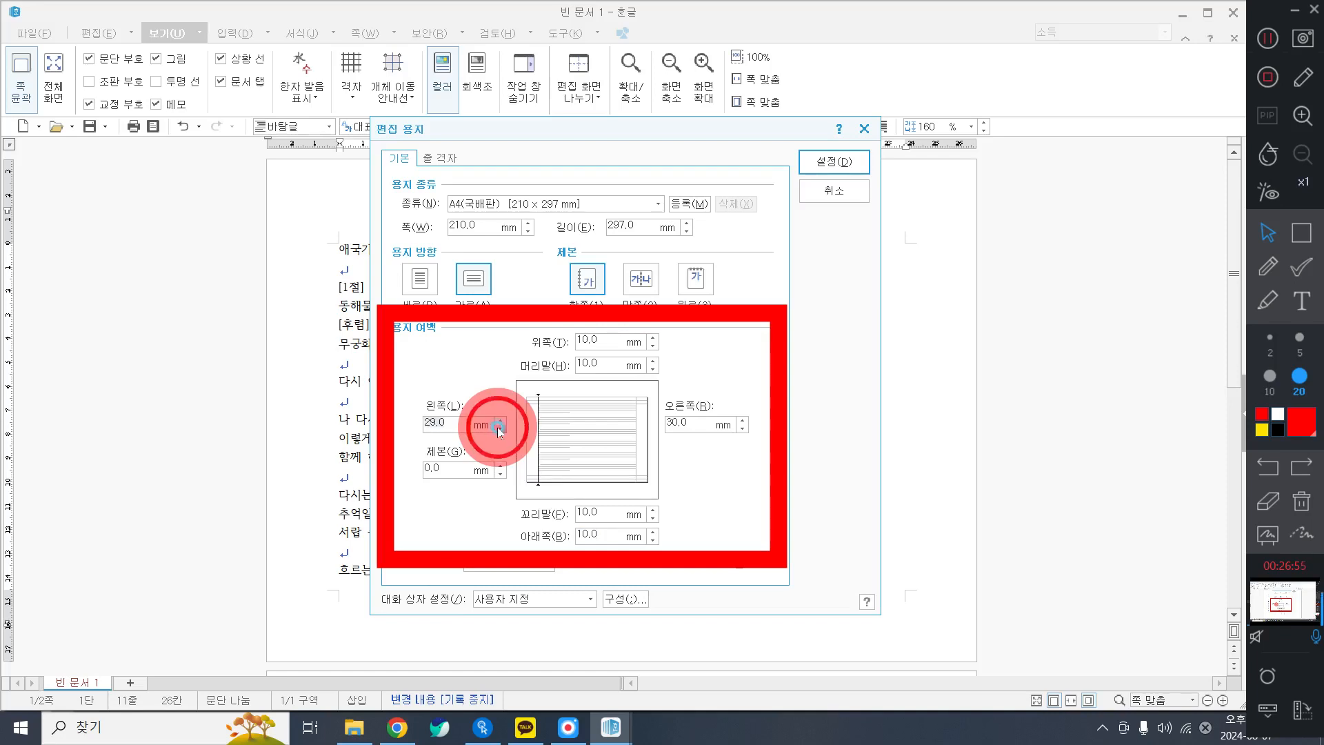
left_click(498, 427)
left_click(498, 428)
left_click(498, 427)
left_click(498, 428)
left_click(498, 428)
left_click(498, 427)
left_click(498, 428)
left_click(498, 428)
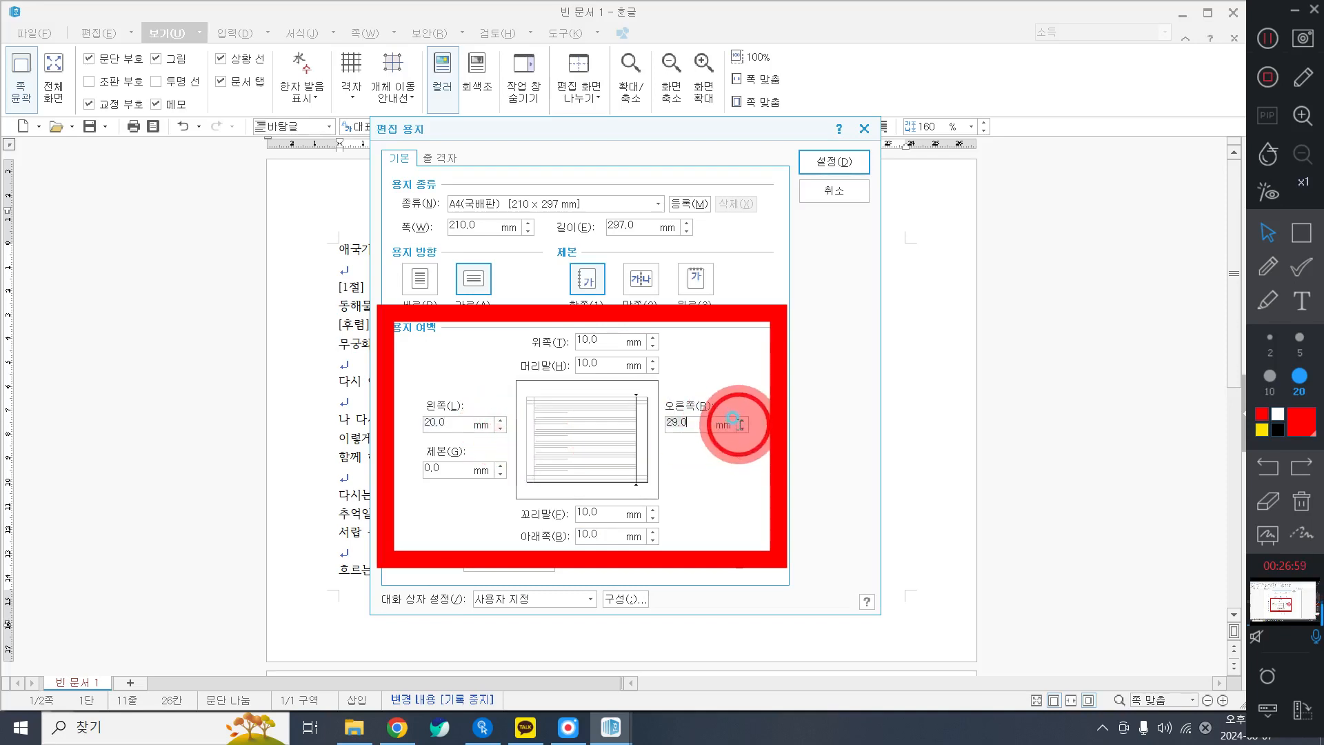
Set the right paper margin (오른쪽) to 20 mm and apply the page setup to the document.
left_click(741, 428)
left_click(742, 429)
left_click(741, 428)
left_click(742, 428)
left_click(741, 428)
left_click(742, 428)
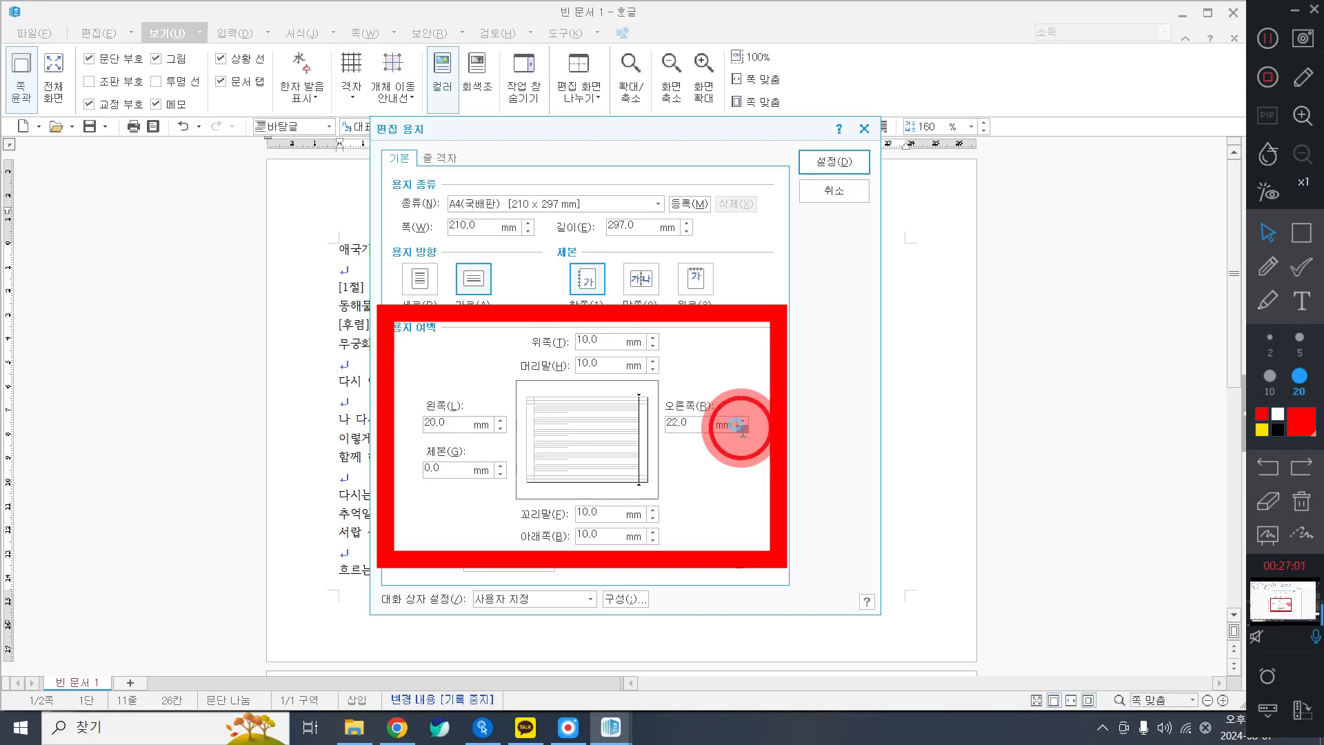
left_click(742, 429)
left_click(741, 428)
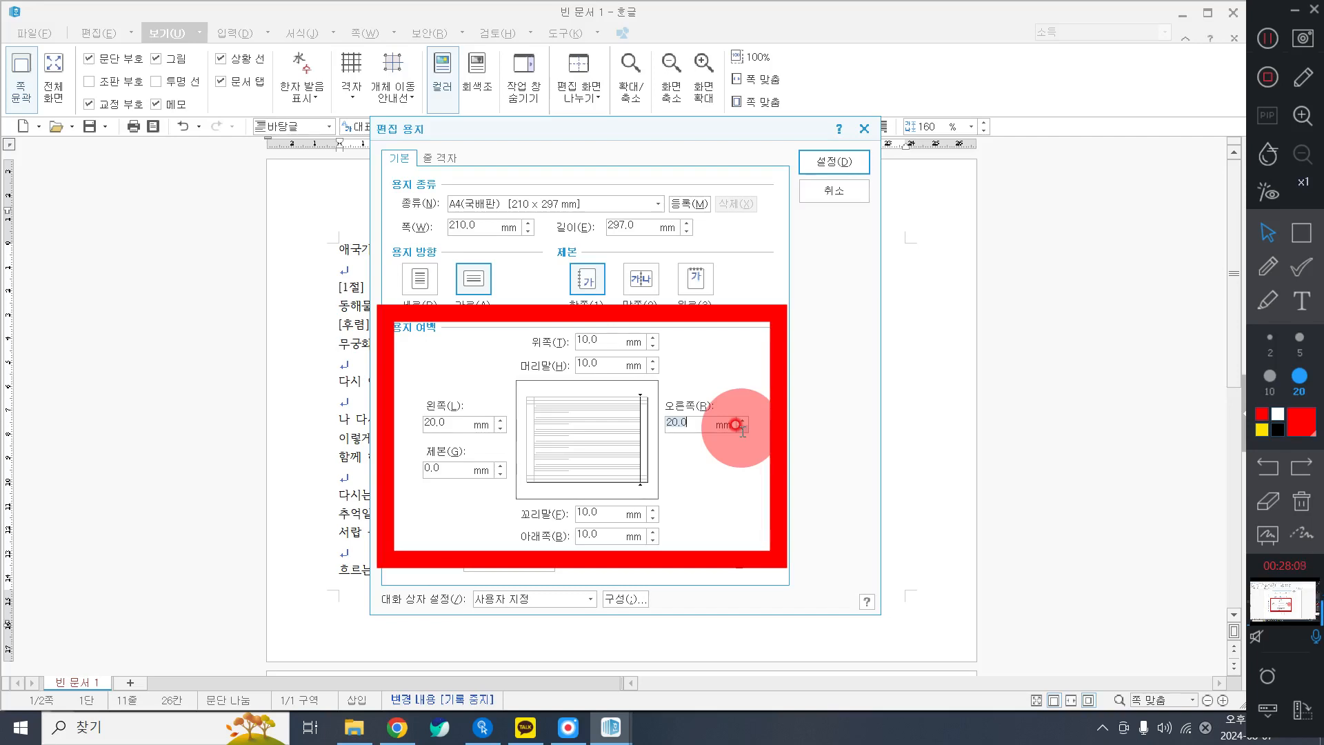
left_click(835, 163)
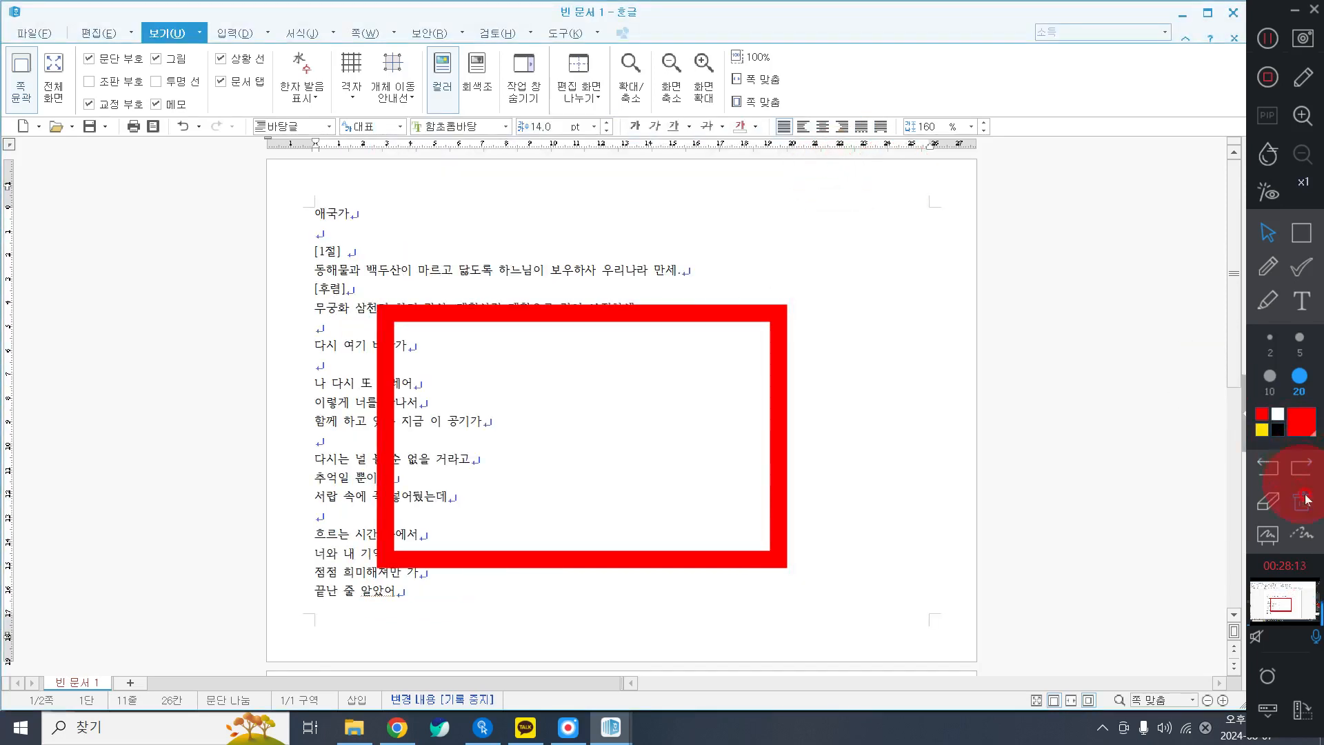
Clear the large red frame and draw red rectangles around the first page's two upper margin corner marks.
left_click(1305, 495)
left_click(1301, 233)
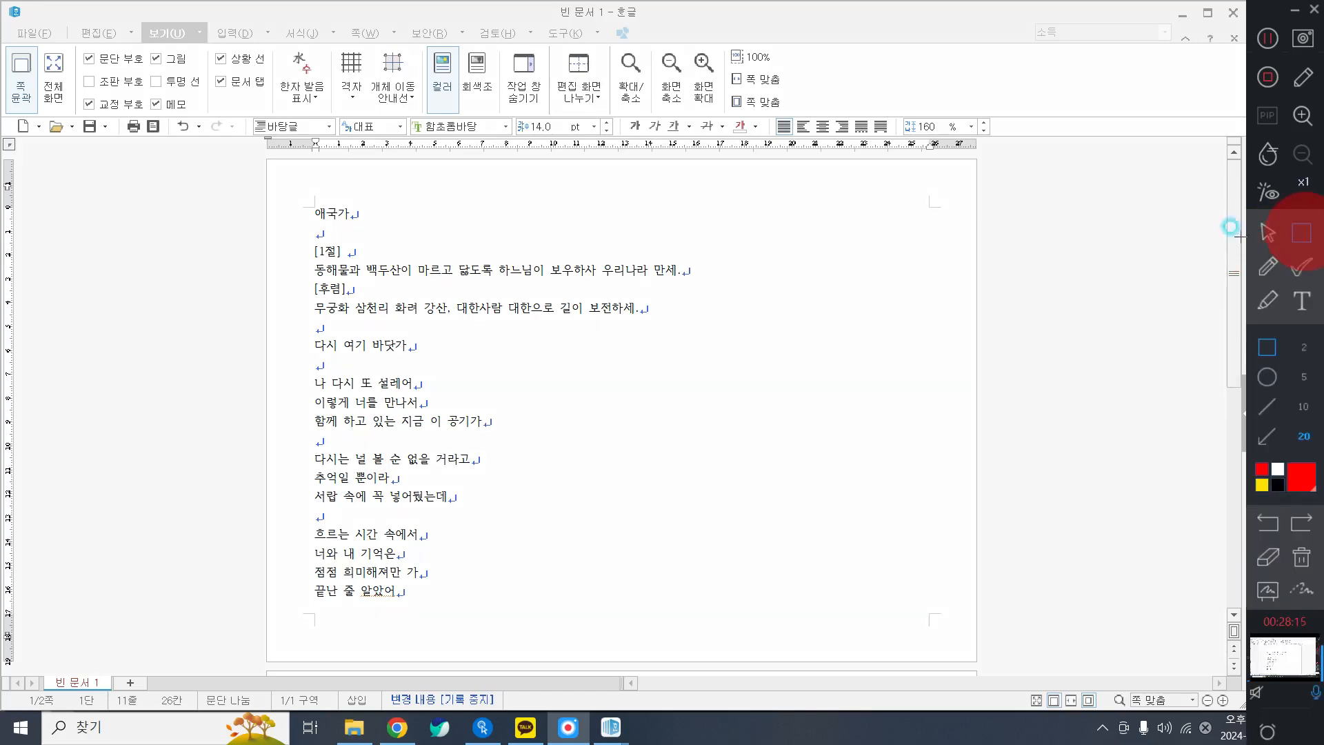
left_click_drag(915, 181, 974, 224)
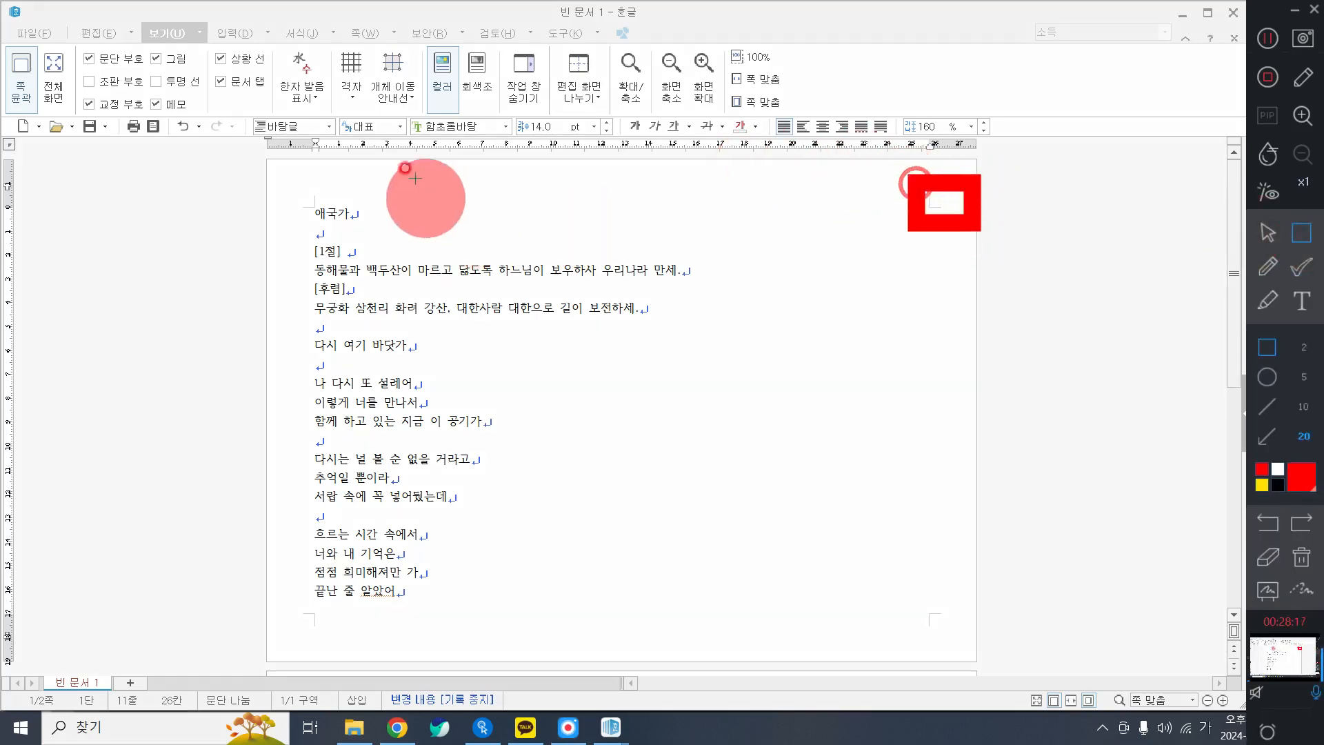
left_click_drag(266, 161, 359, 232)
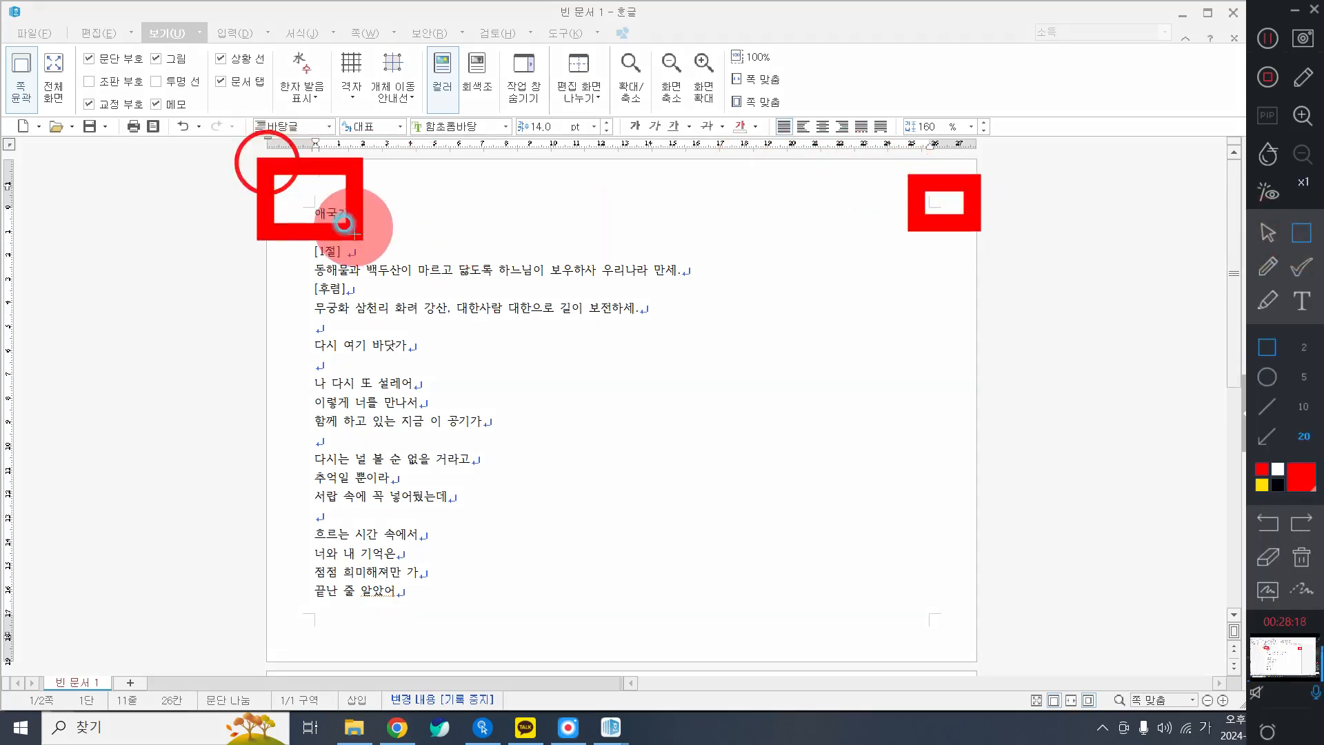
left_click(1268, 233)
Look over both pages with the new margins and remove the red rectangles from the screen.
scroll(883, 416, "down", 2)
scroll(862, 428, "down", 10)
scroll(842, 439, "up", 13)
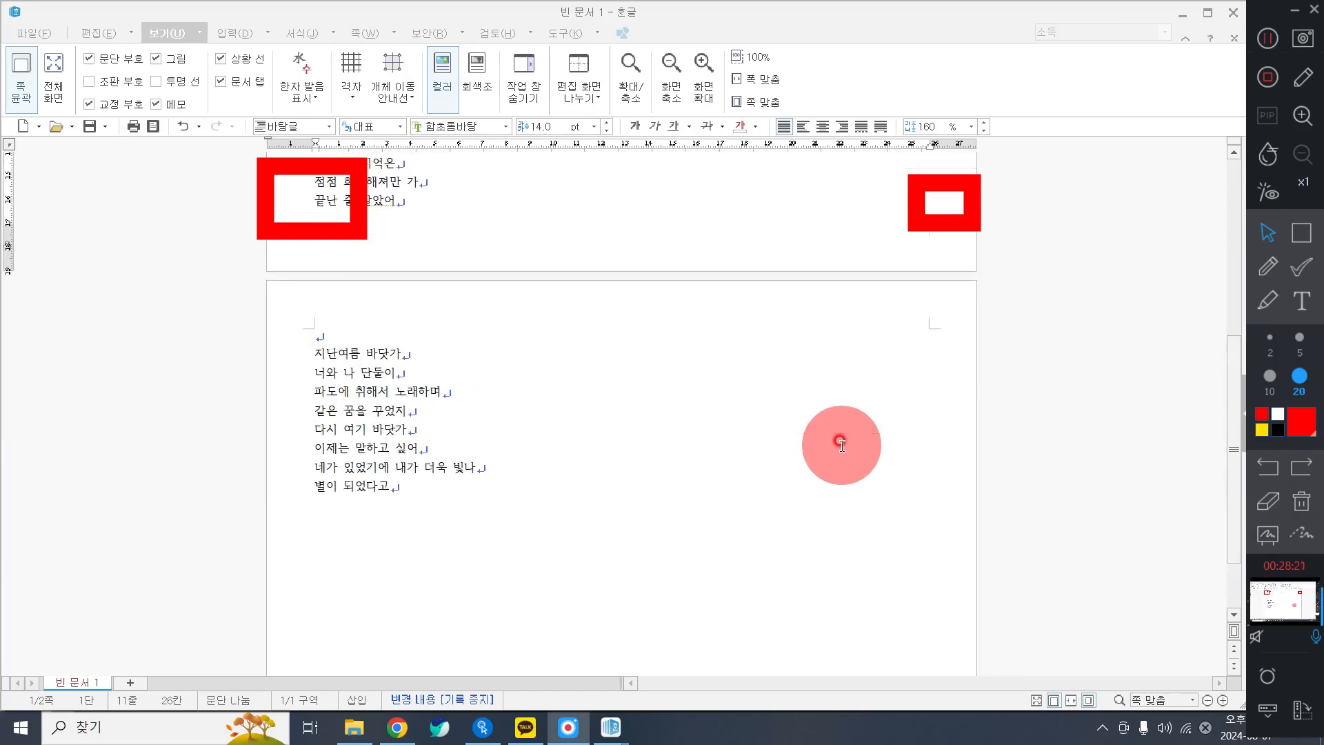
scroll(842, 438, "down", 10)
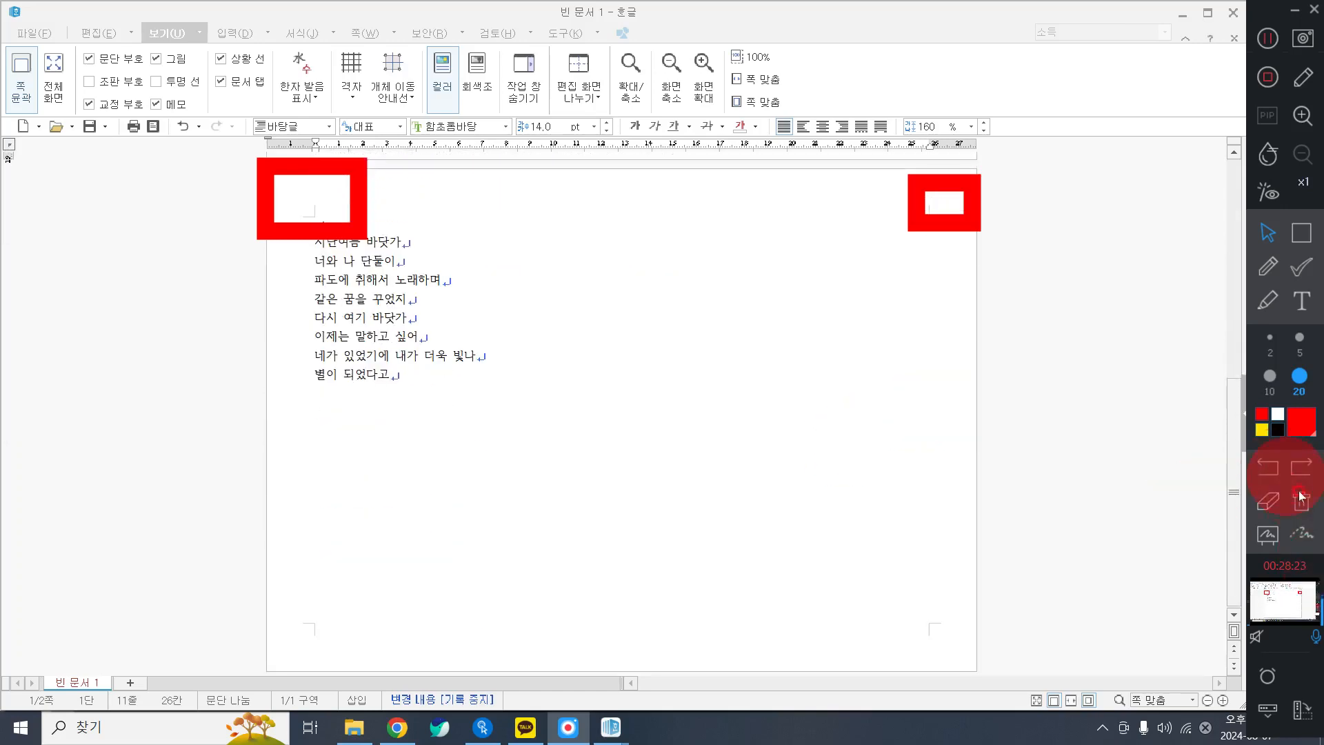
left_click(1267, 501)
scroll(896, 528, "up", 10)
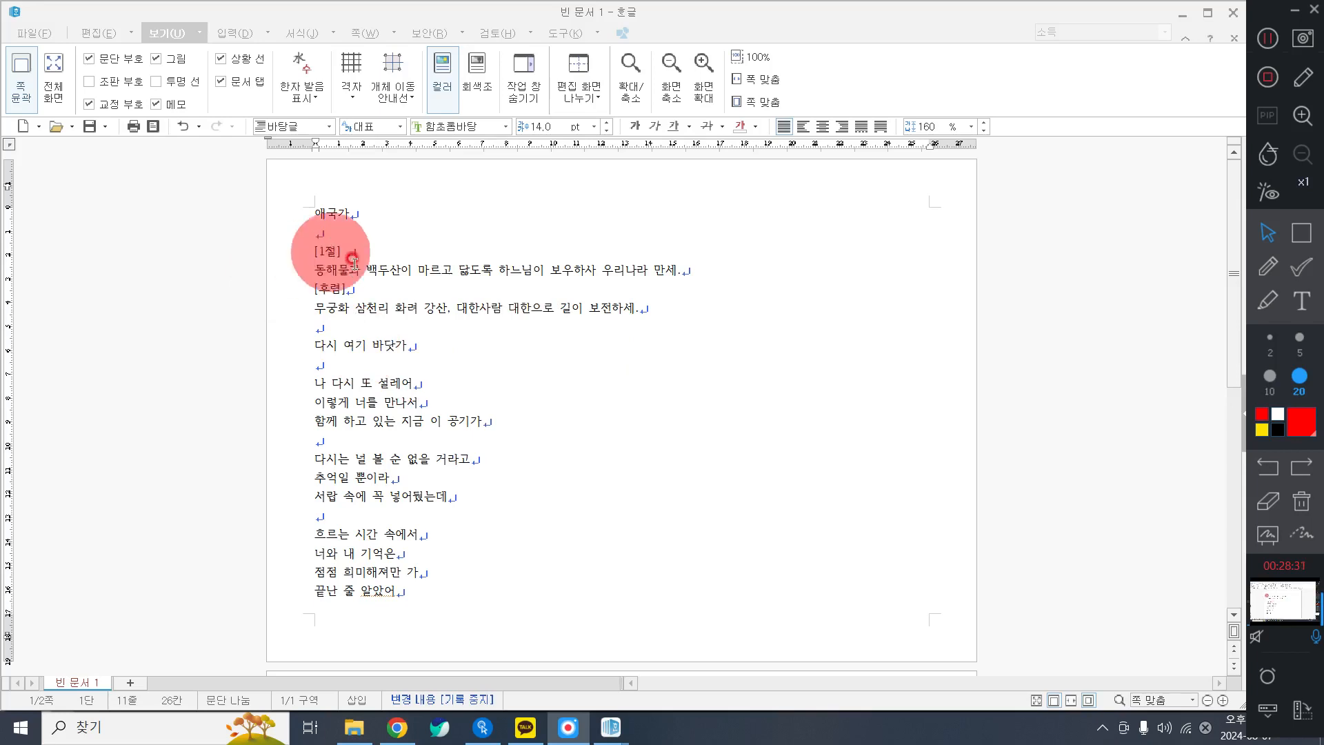
Start saving the new document and choose the desktop (바탕 화면) as its save location.
left_click(40, 31)
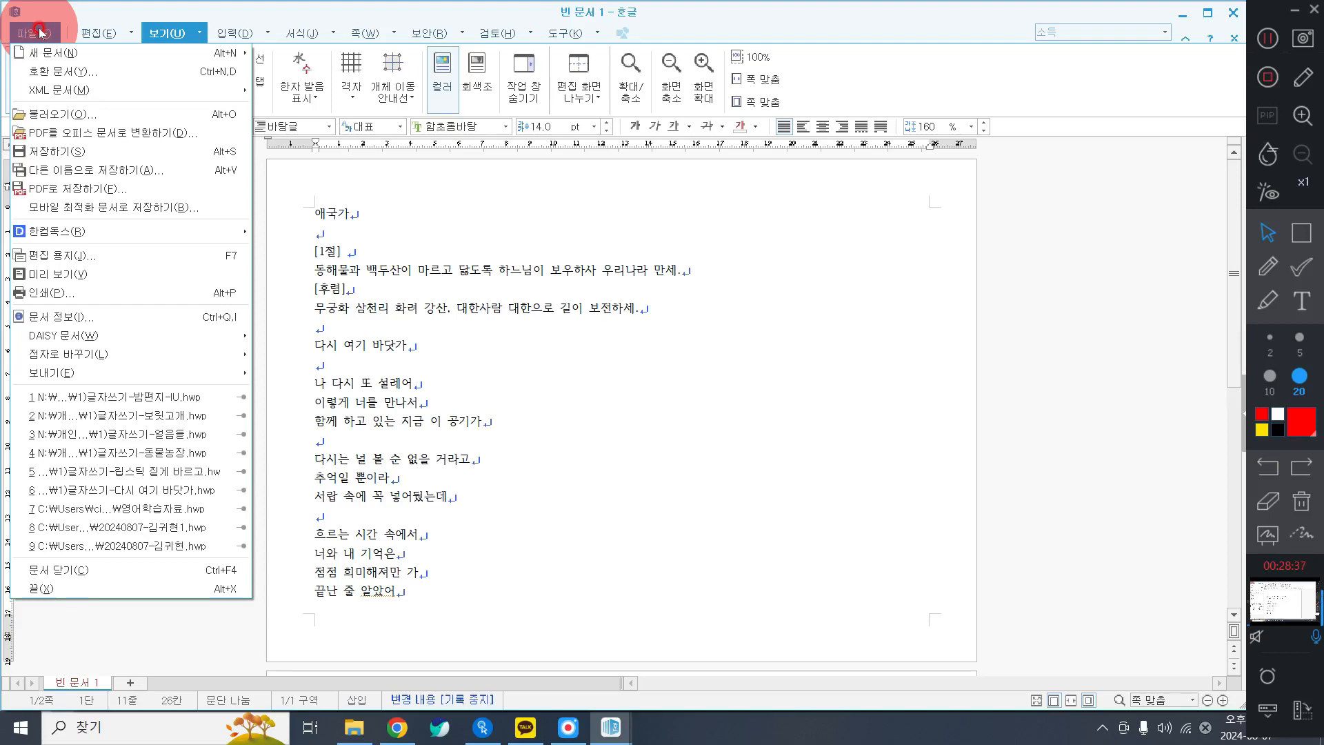
left_click(69, 153)
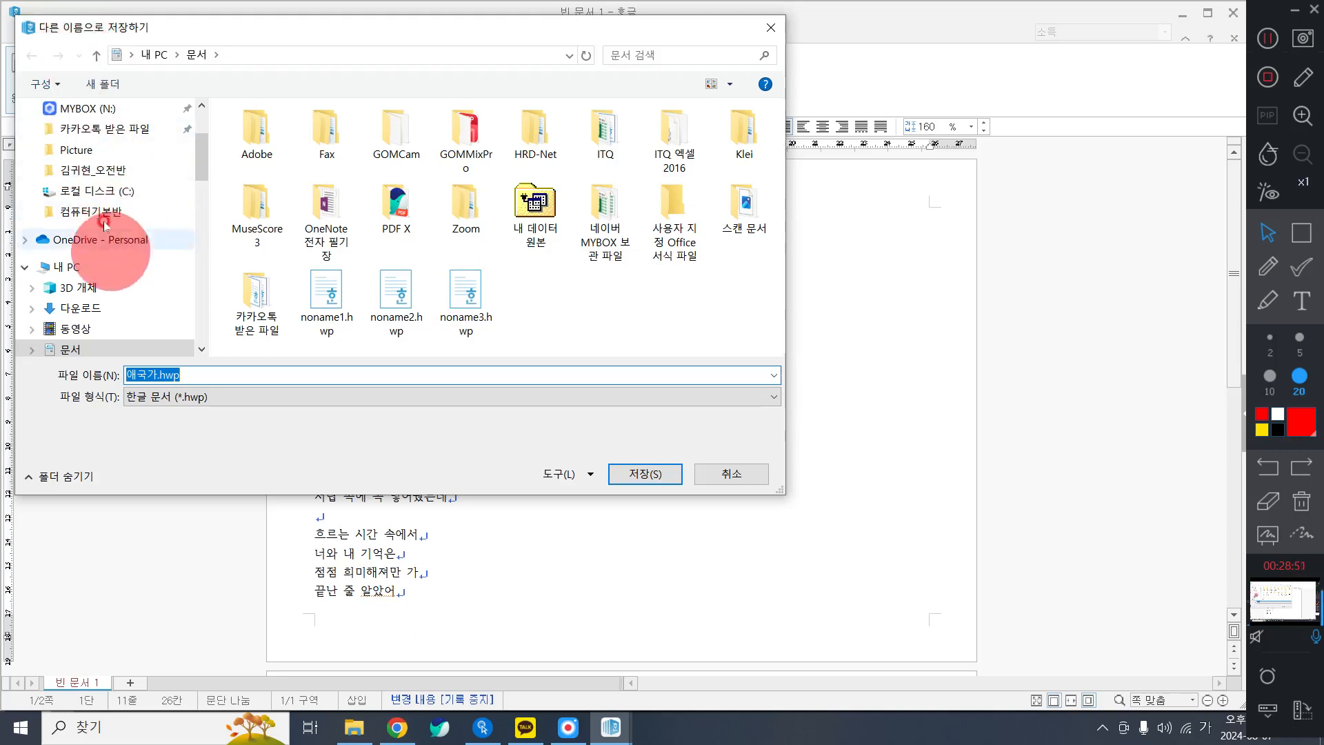
scroll(110, 240, "down", 3)
scroll(111, 240, "down", 2)
scroll(88, 207, "up", 2)
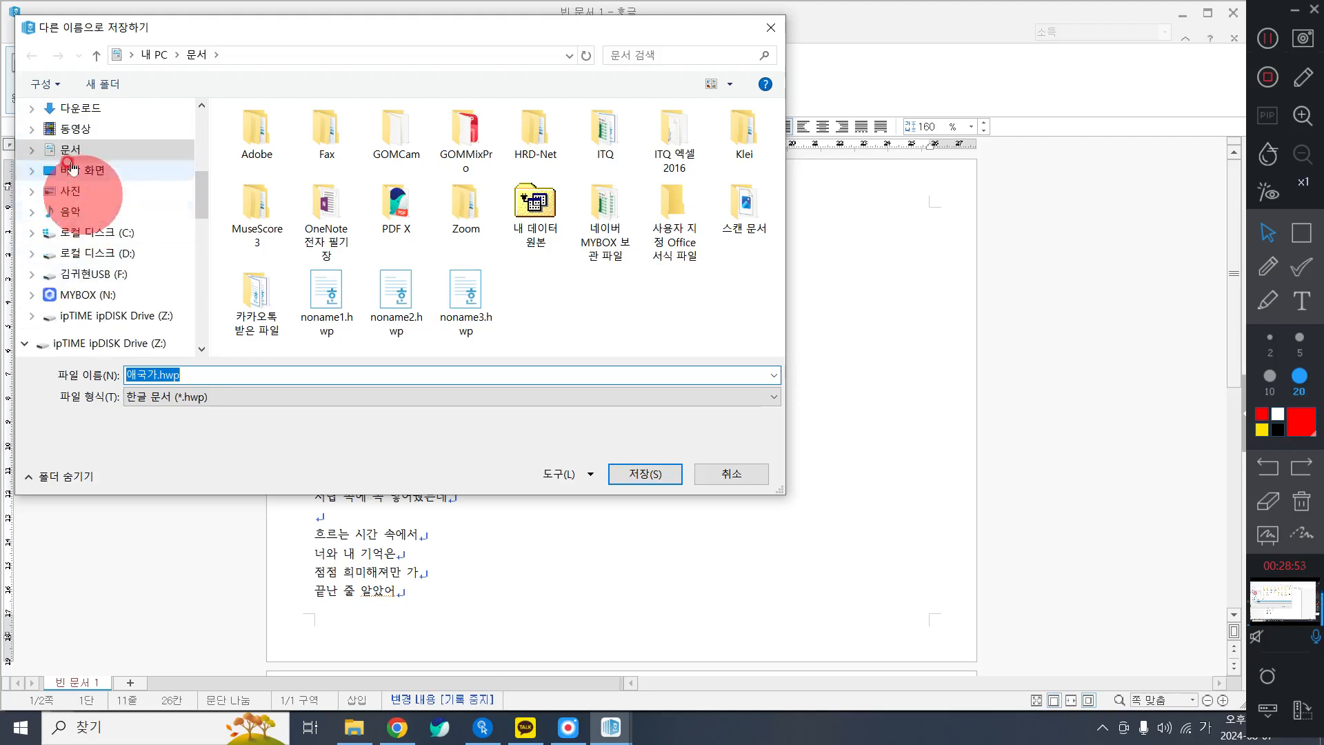
left_click(69, 149)
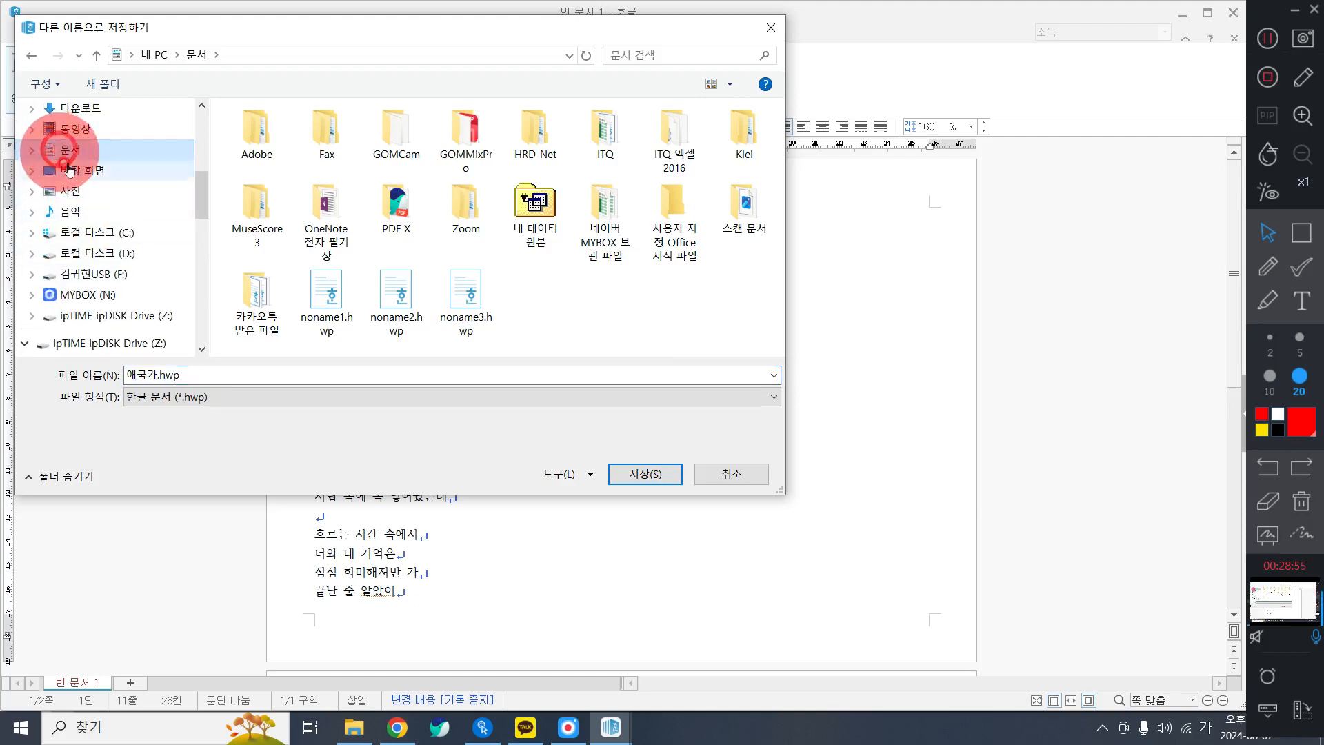
scroll(71, 212, "up", 2)
left_click(84, 287)
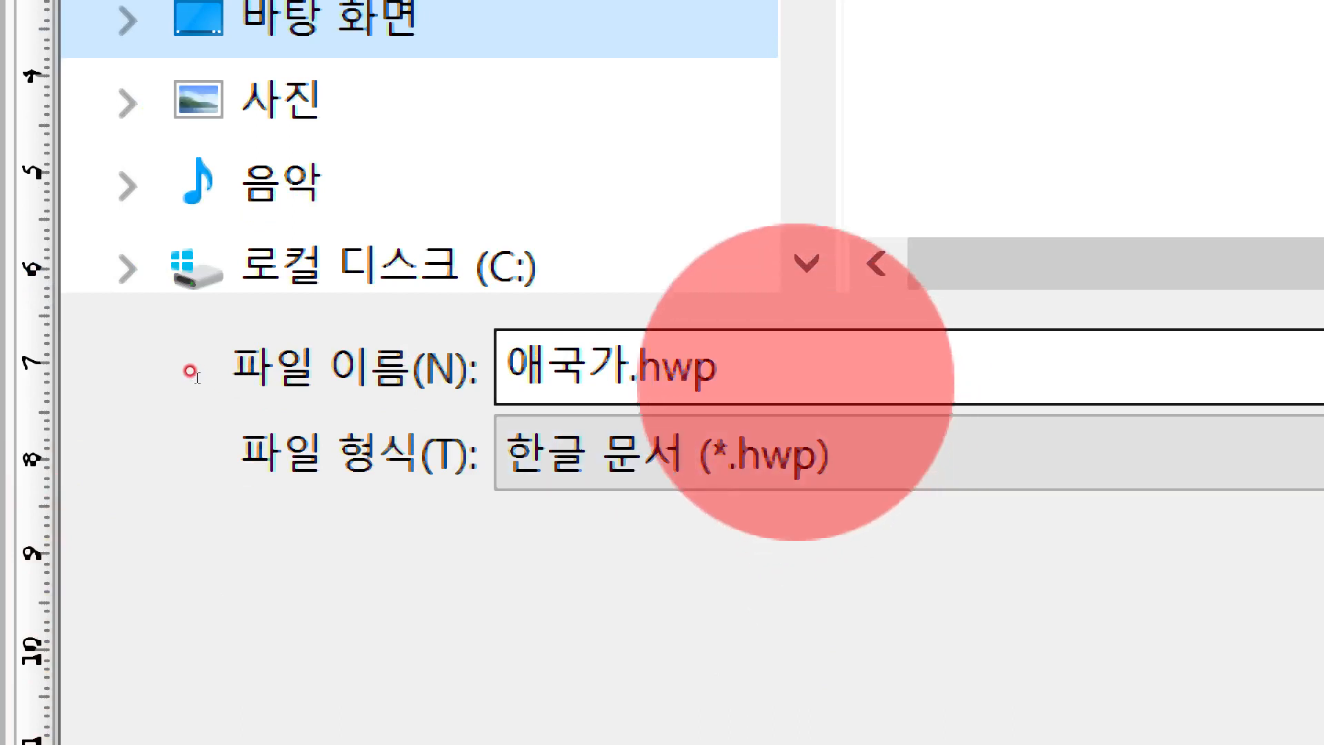
Name the file 애국가 and save it as a Hangul document on the desktop.
left_click(780, 372)
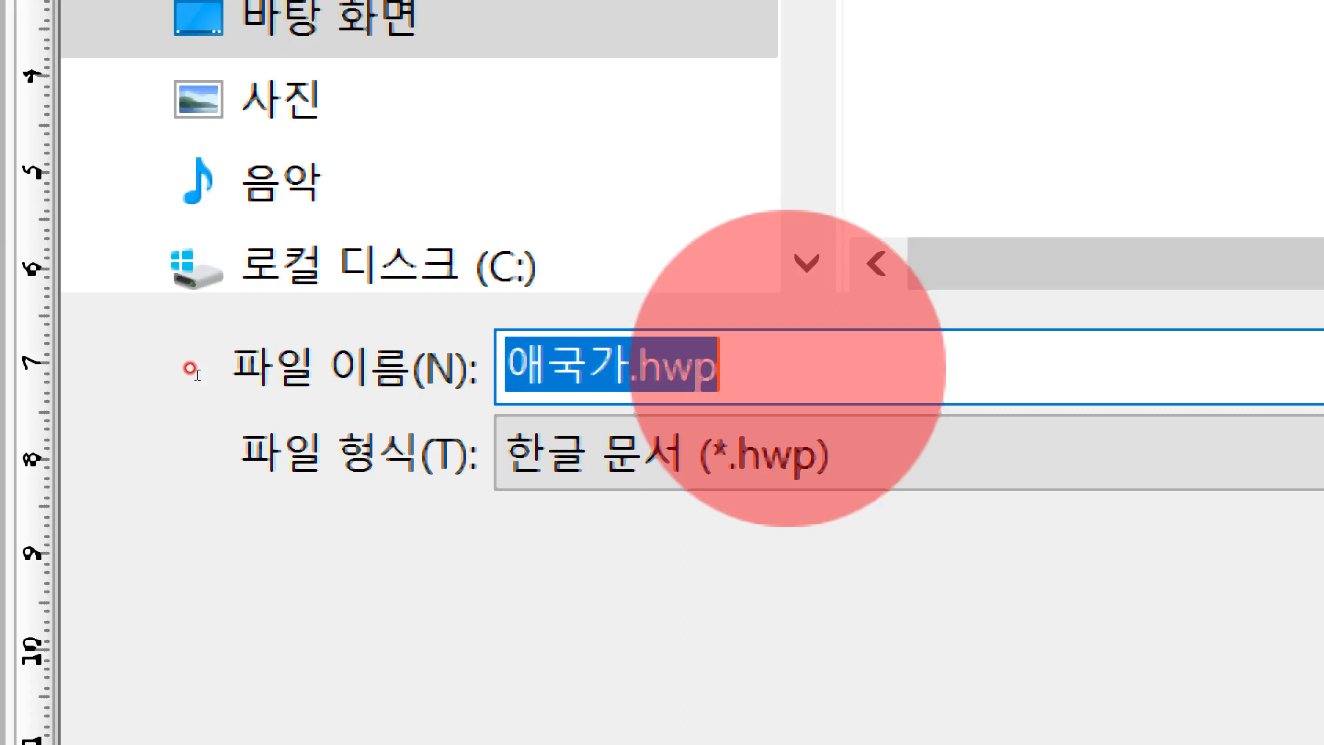
type("영어학")
key("BackSpace")
key("BackSpace")
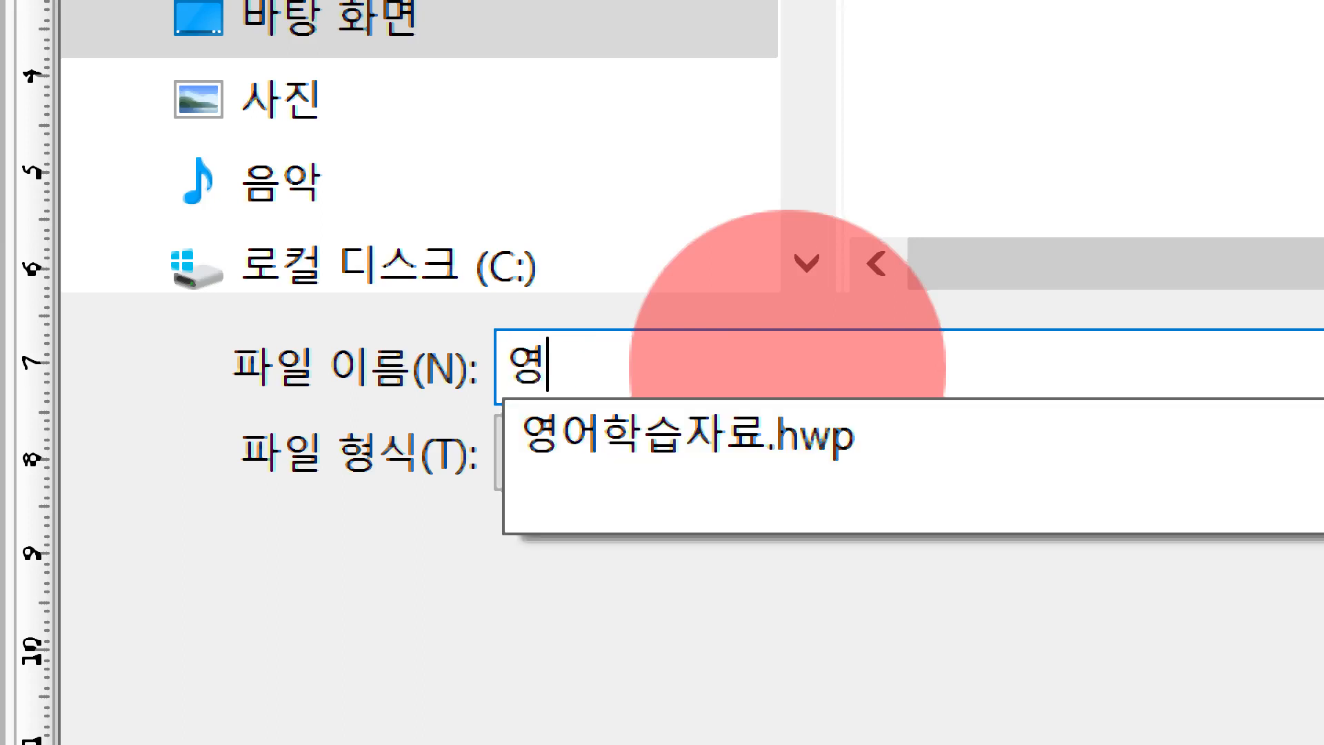
key("BackSpace")
type("애국가")
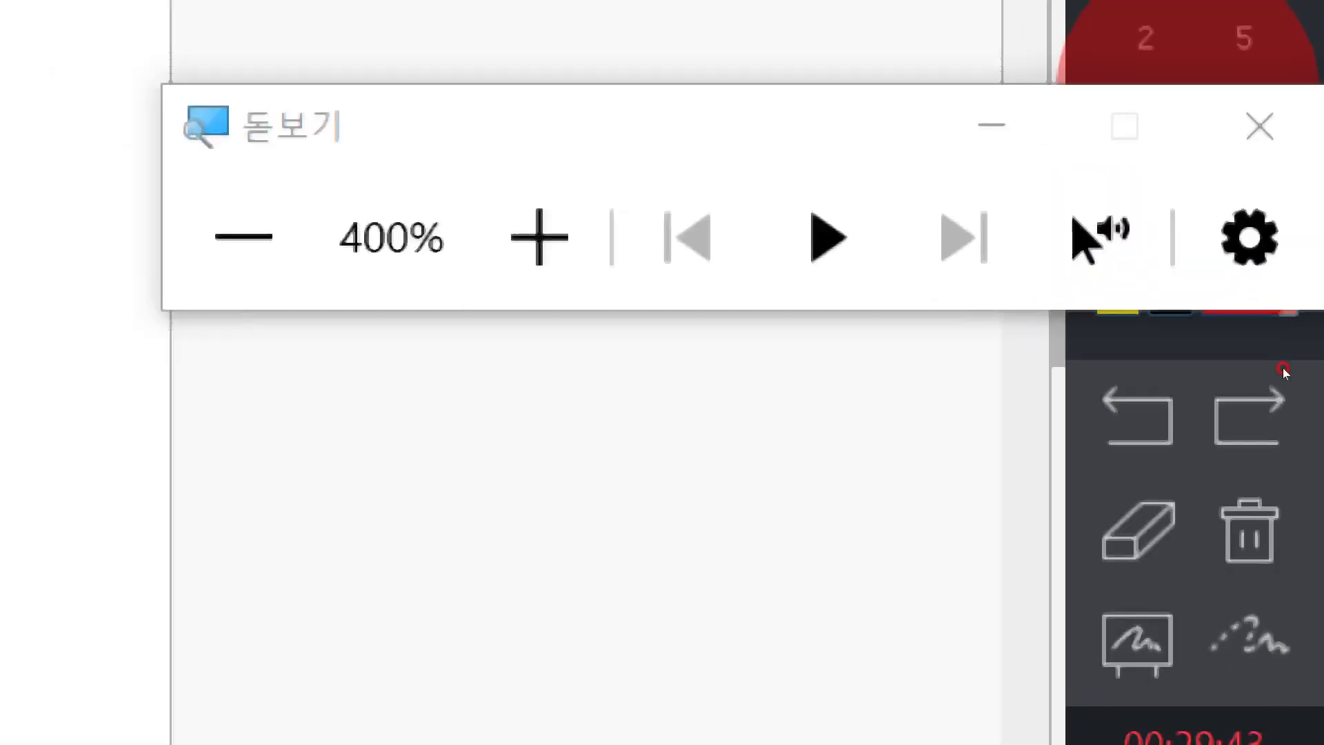
key("super+minus")
key("super+minus")
key("super+Escape")
left_click(633, 469)
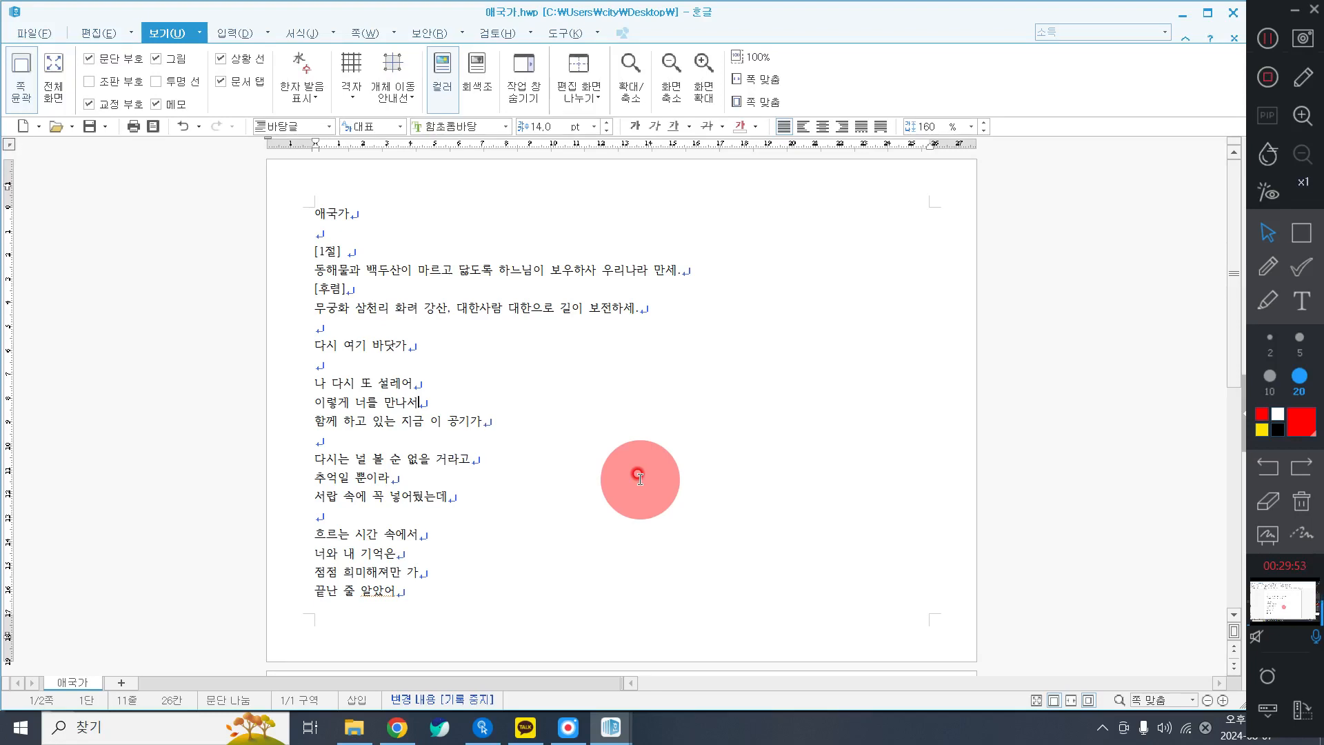
Close the 애국가, 밤편지, 보릿고개 and 동물농장 documents, moving windows aside where their close control is covered.
left_click(1229, 17)
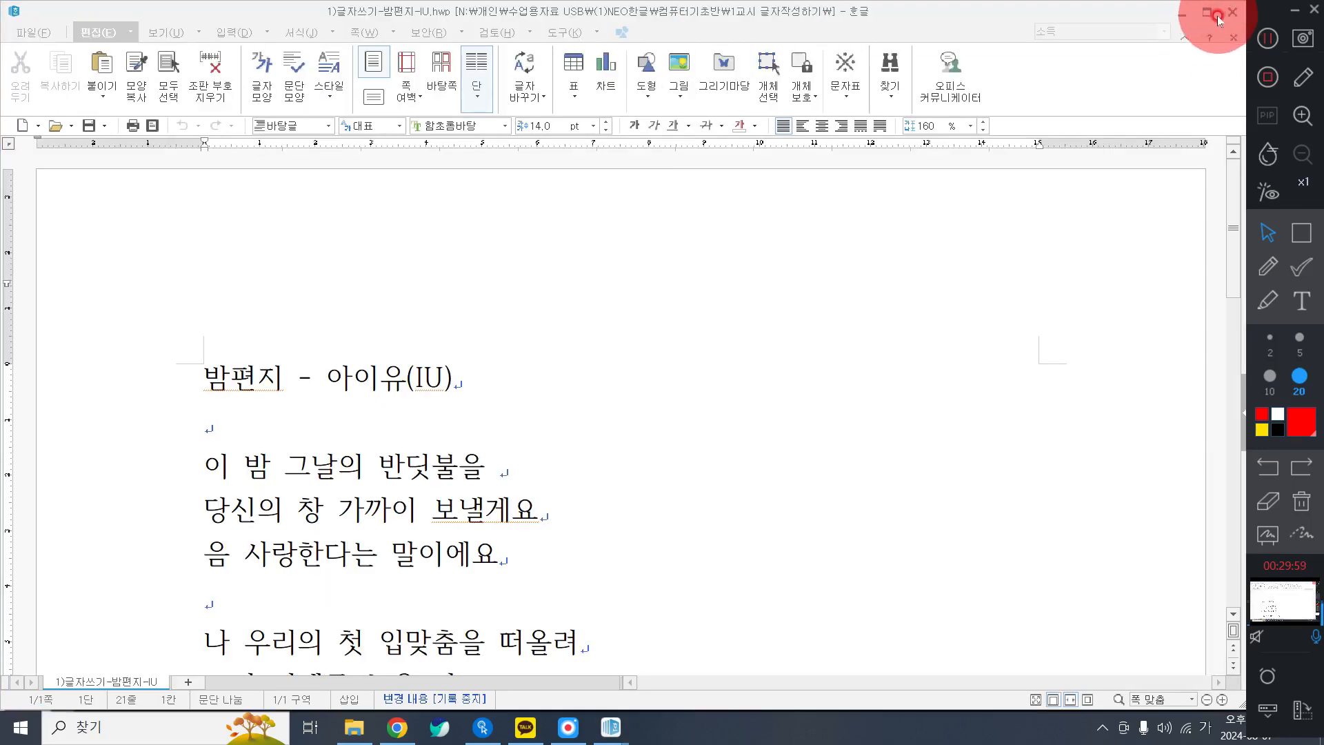
left_click(1233, 16)
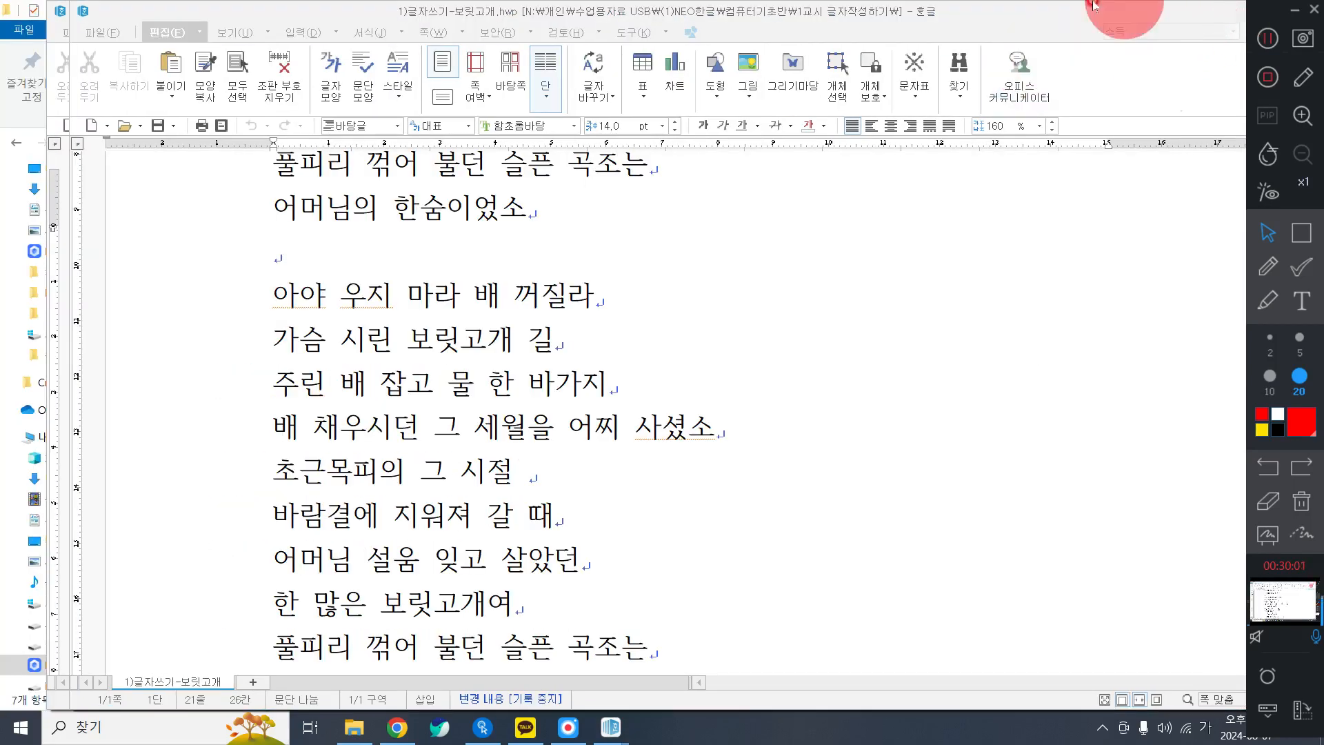
left_click_drag(1060, 10, 882, 37)
left_click(1123, 35)
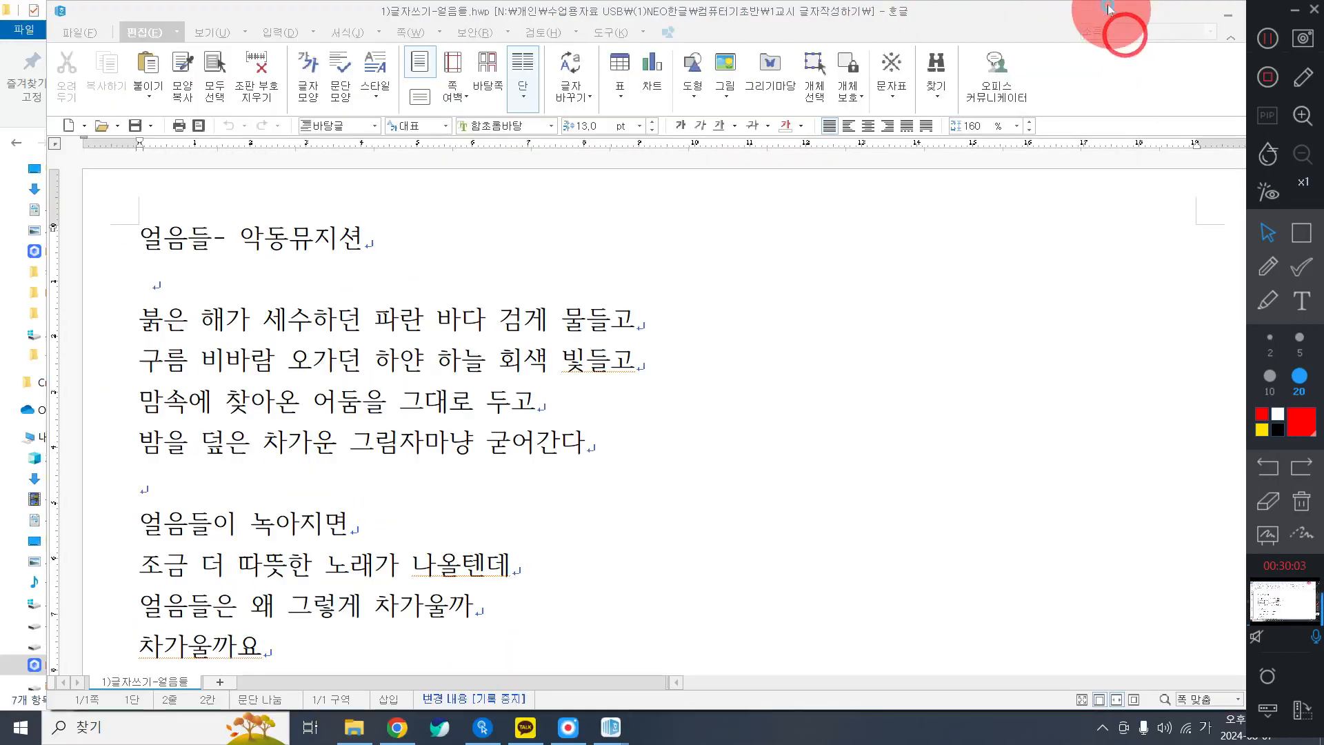
left_click_drag(1111, 4, 819, 46)
left_click(909, 33)
left_click_drag(952, 12, 679, 56)
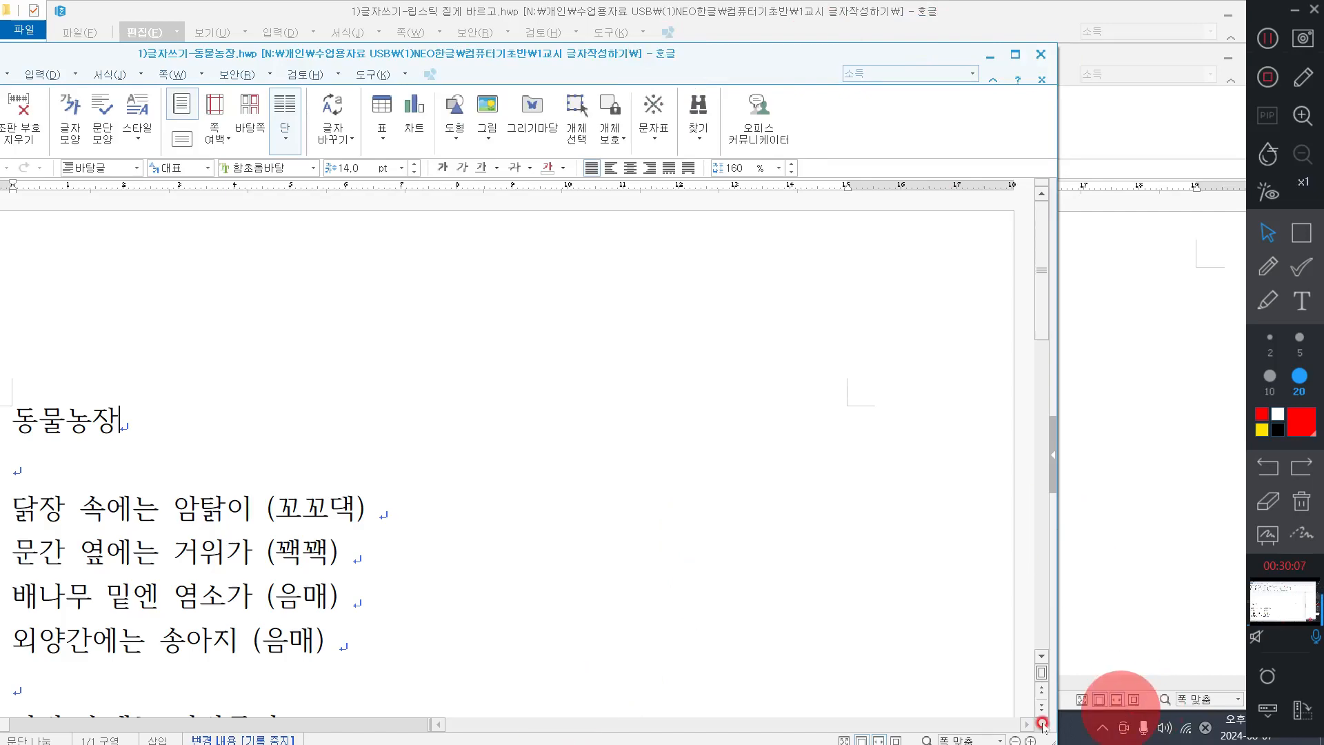
left_click(1041, 54)
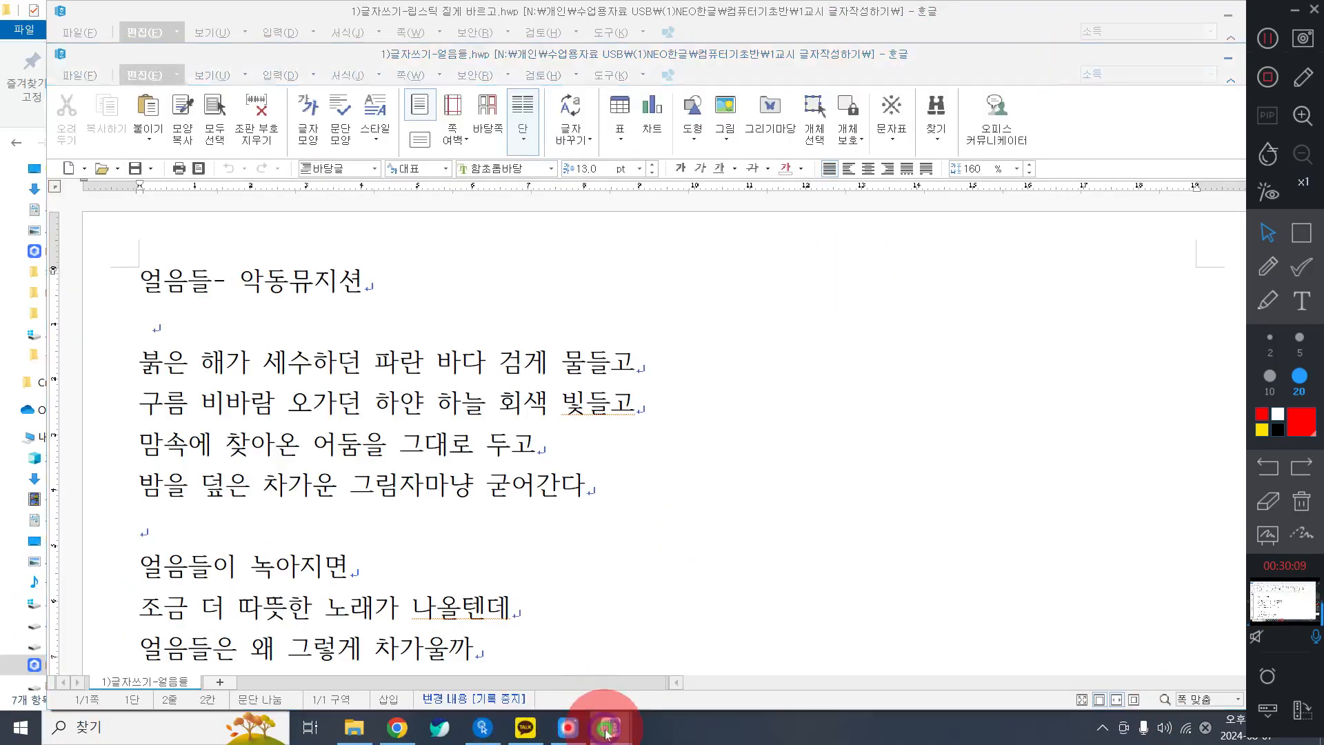
Close all remaining Hangul document windows and the 1교시 글자작성하기 folder window.
right_click(608, 726)
left_click(616, 692)
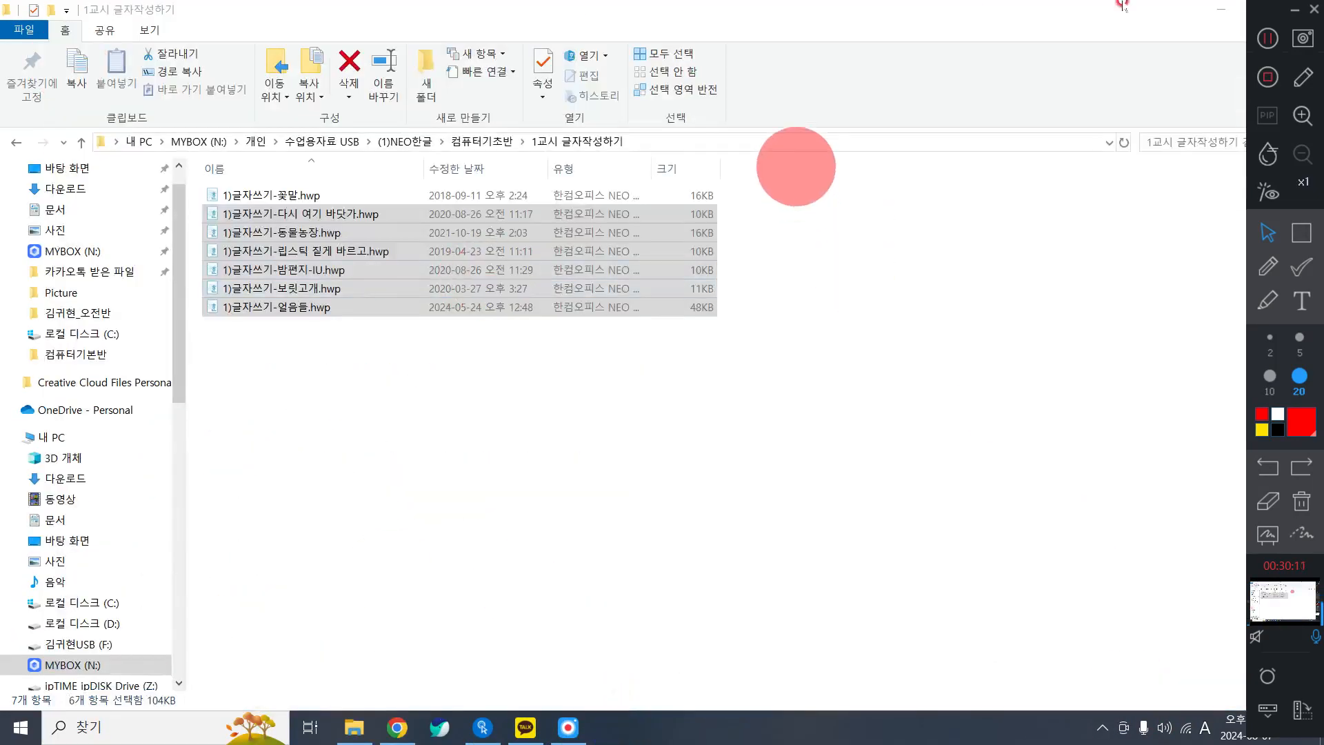
left_click_drag(1088, 13, 894, 100)
left_click(1188, 96)
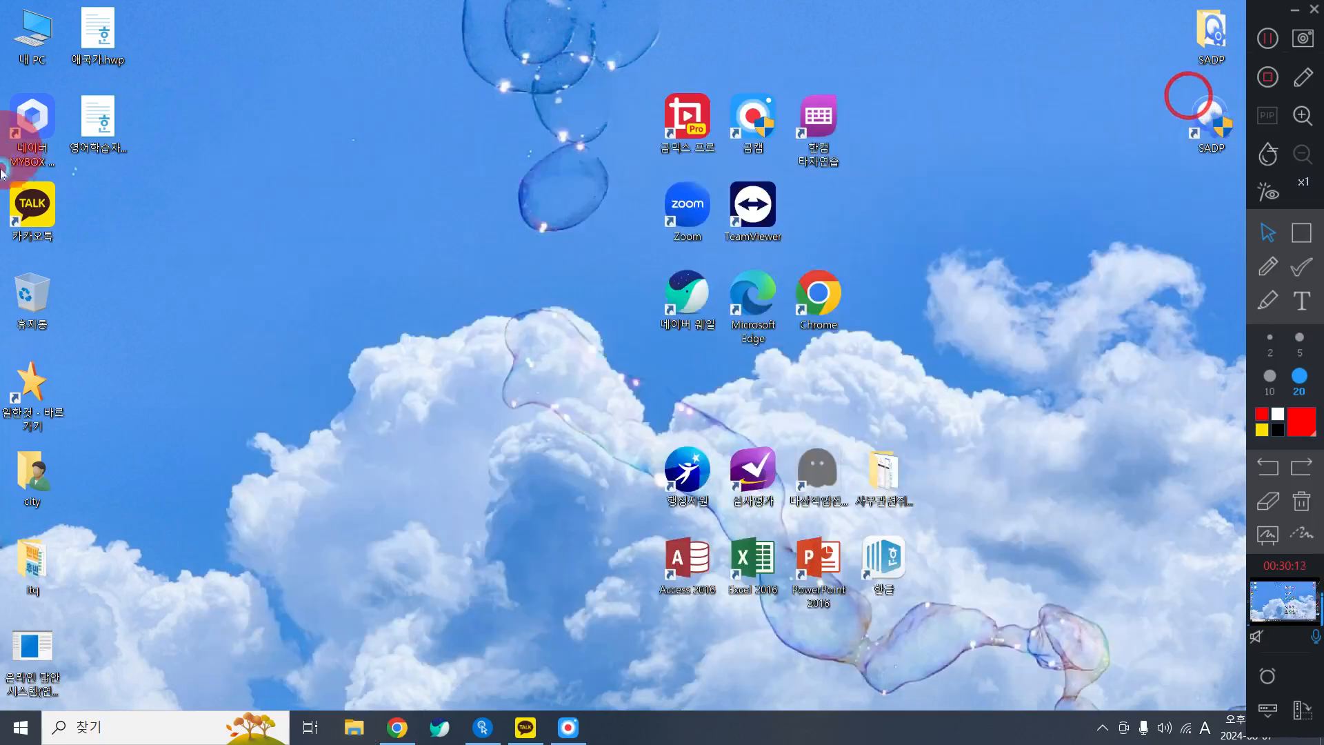
Open the 영어학습자료.hwp document from the desktop.
double_click(99, 111)
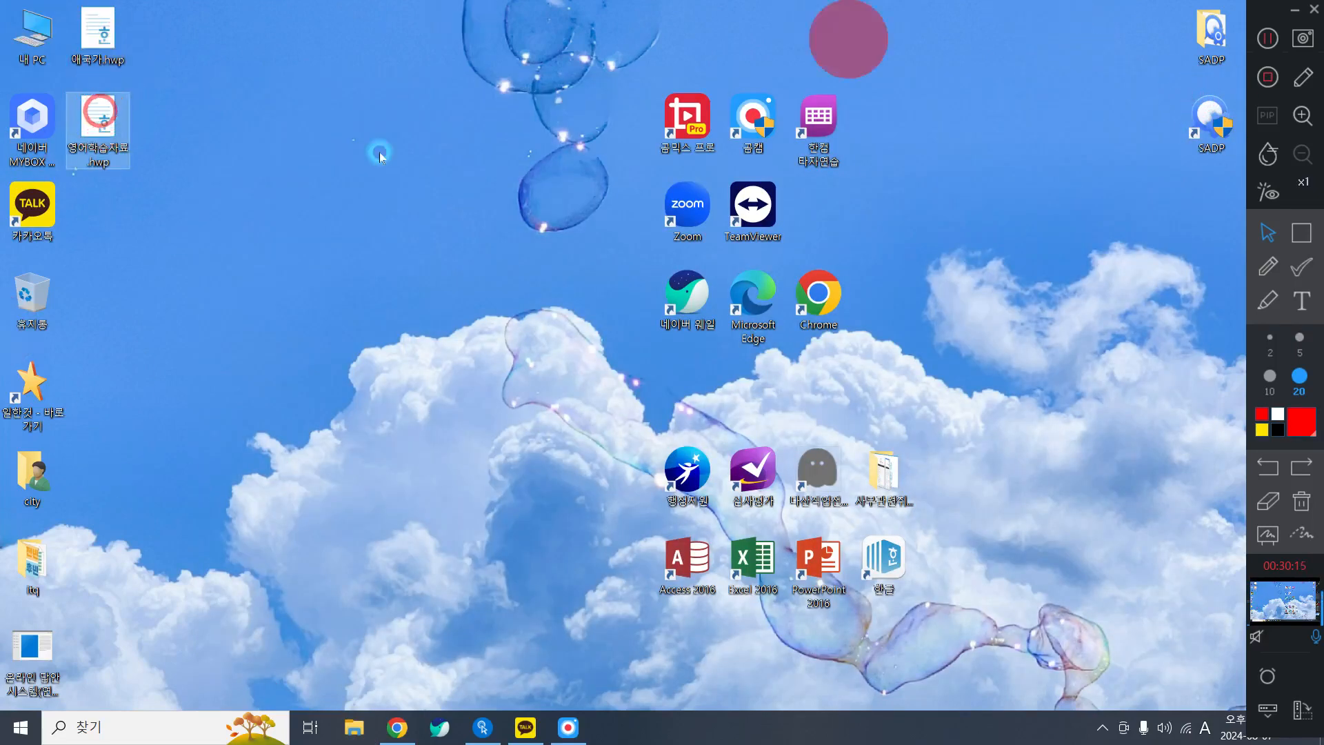
left_click(290, 109)
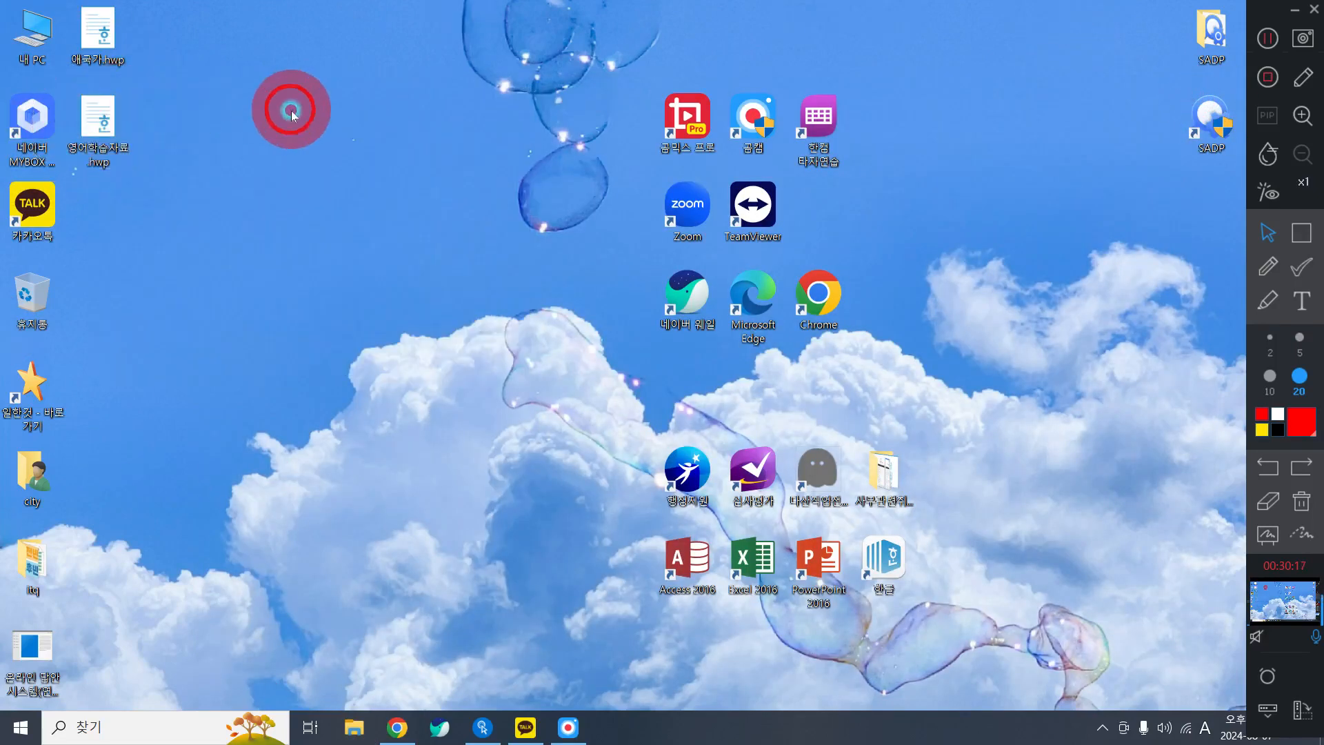